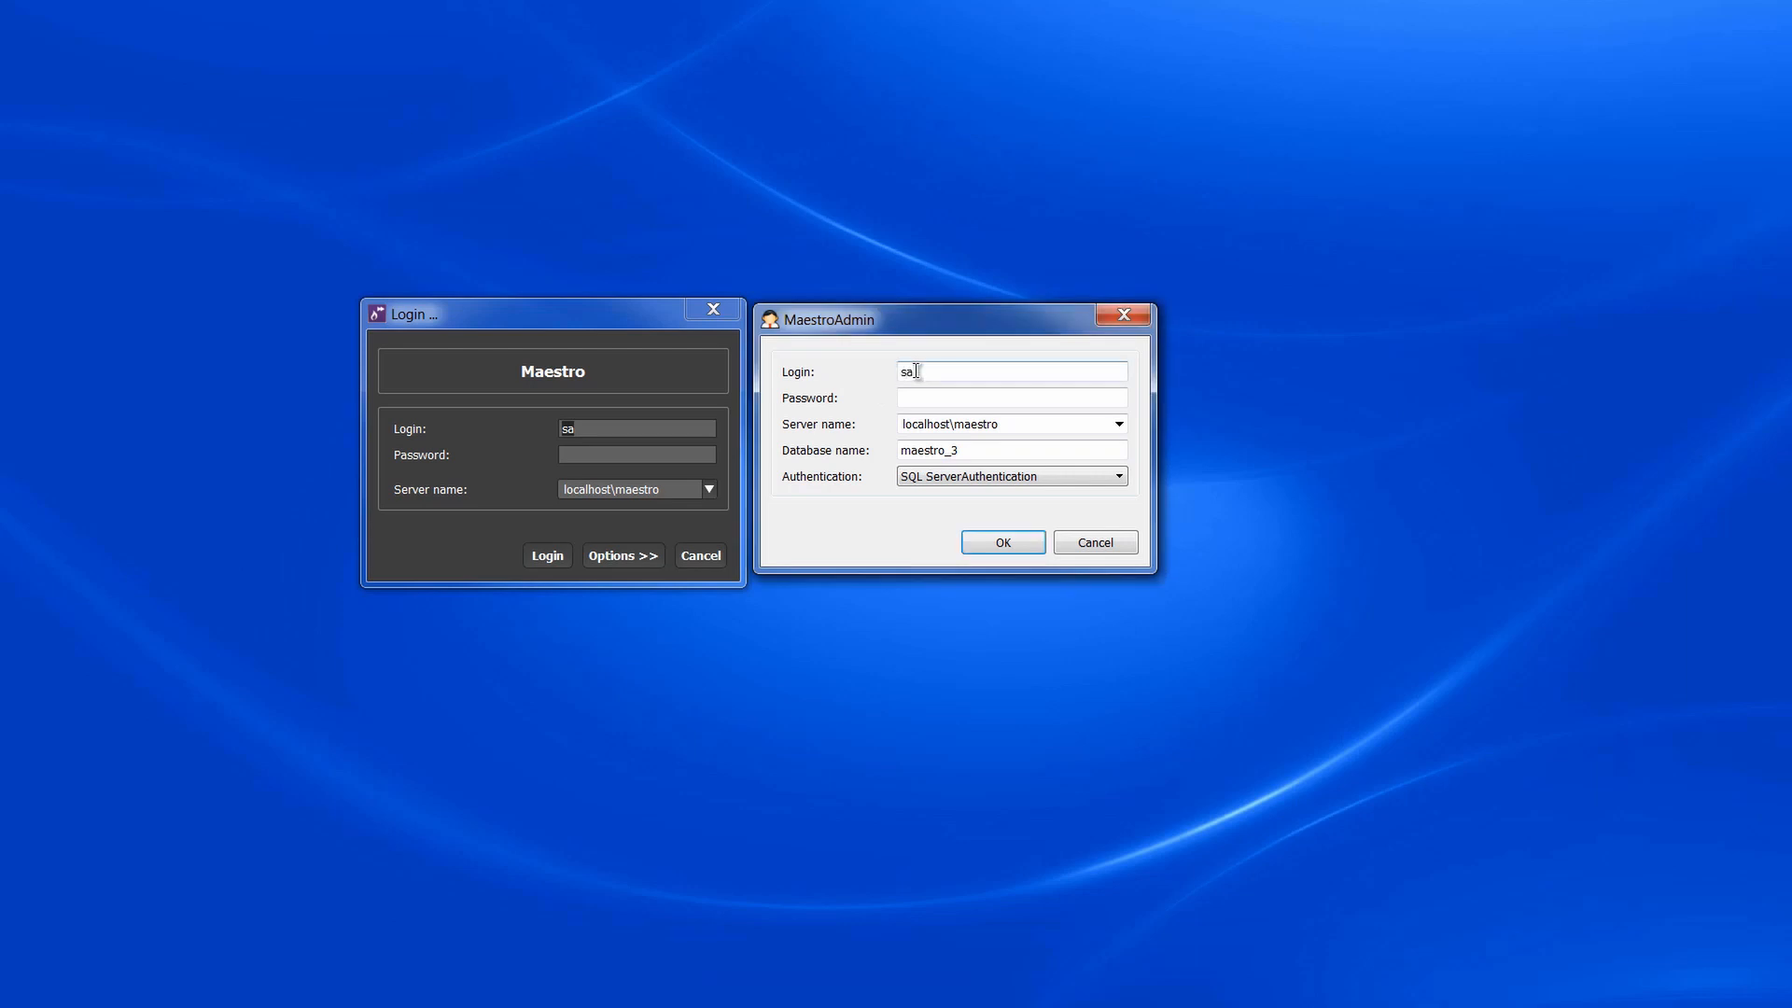
Enter the account password for the sa login in MaestroAdmin and log in to the maestro_3 database.
key(Tab)
text(••••••)
click(1025, 548)
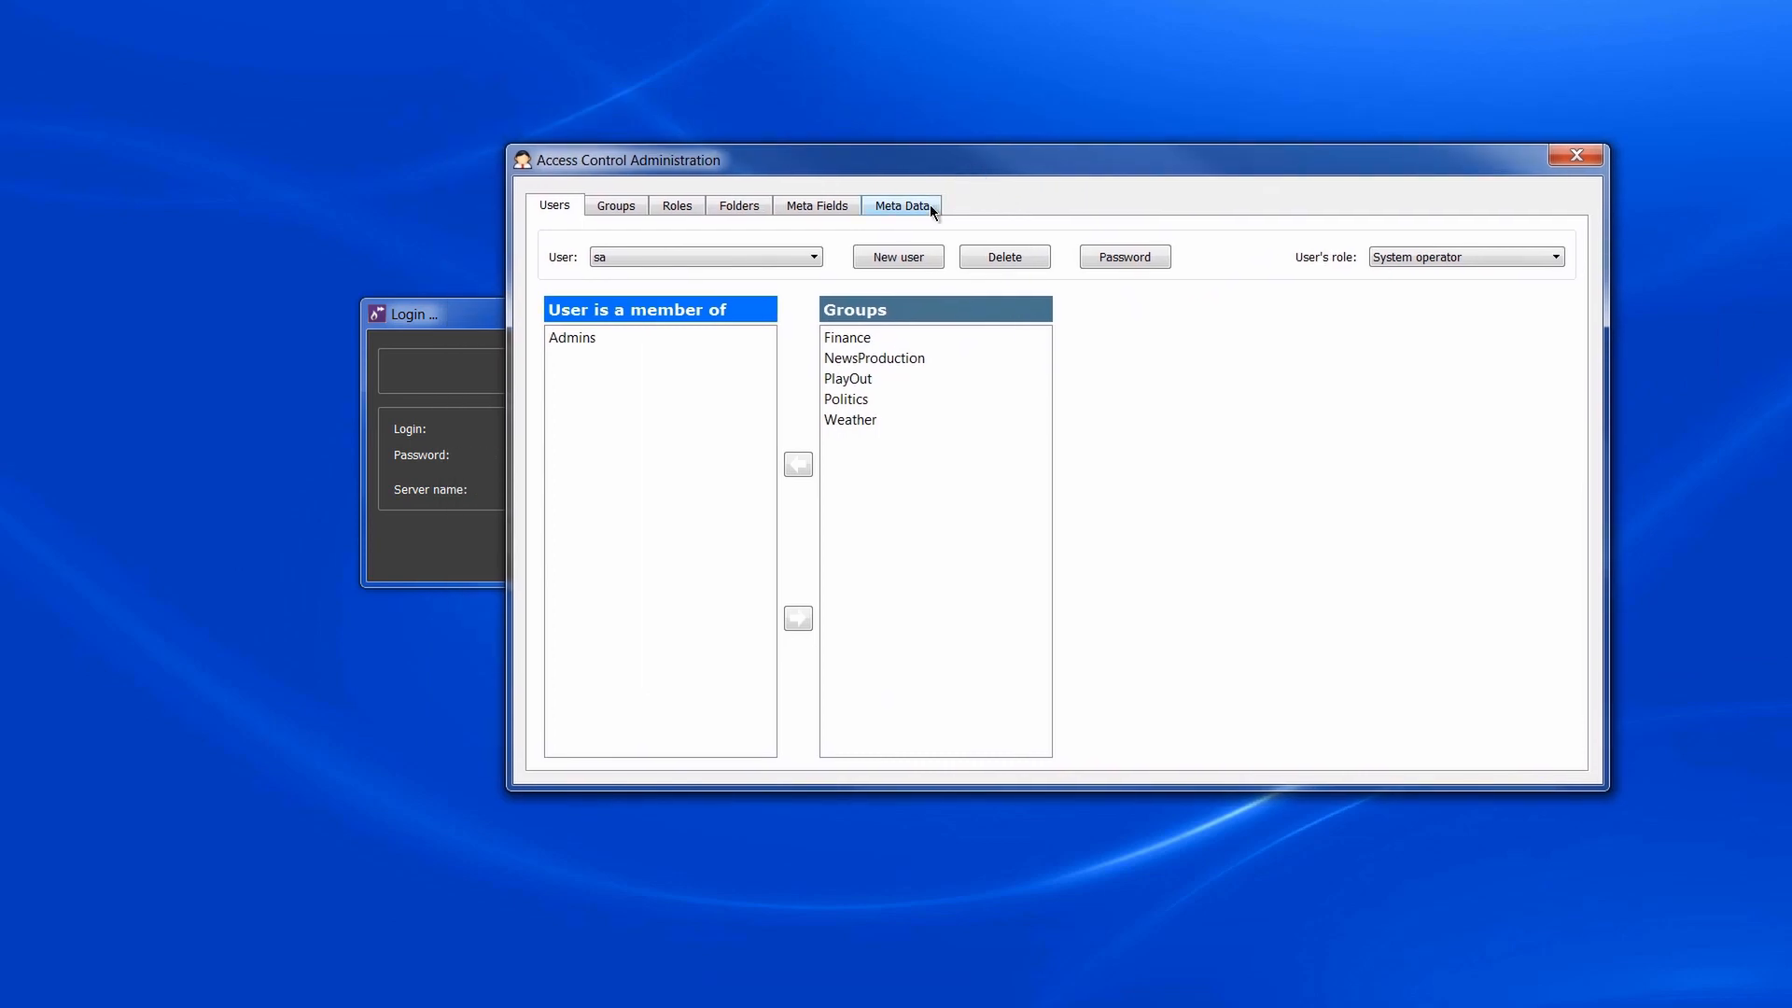
Review the existing users, groups and roles, including the permissions of the Journalists and System operator roles.
click(810, 258)
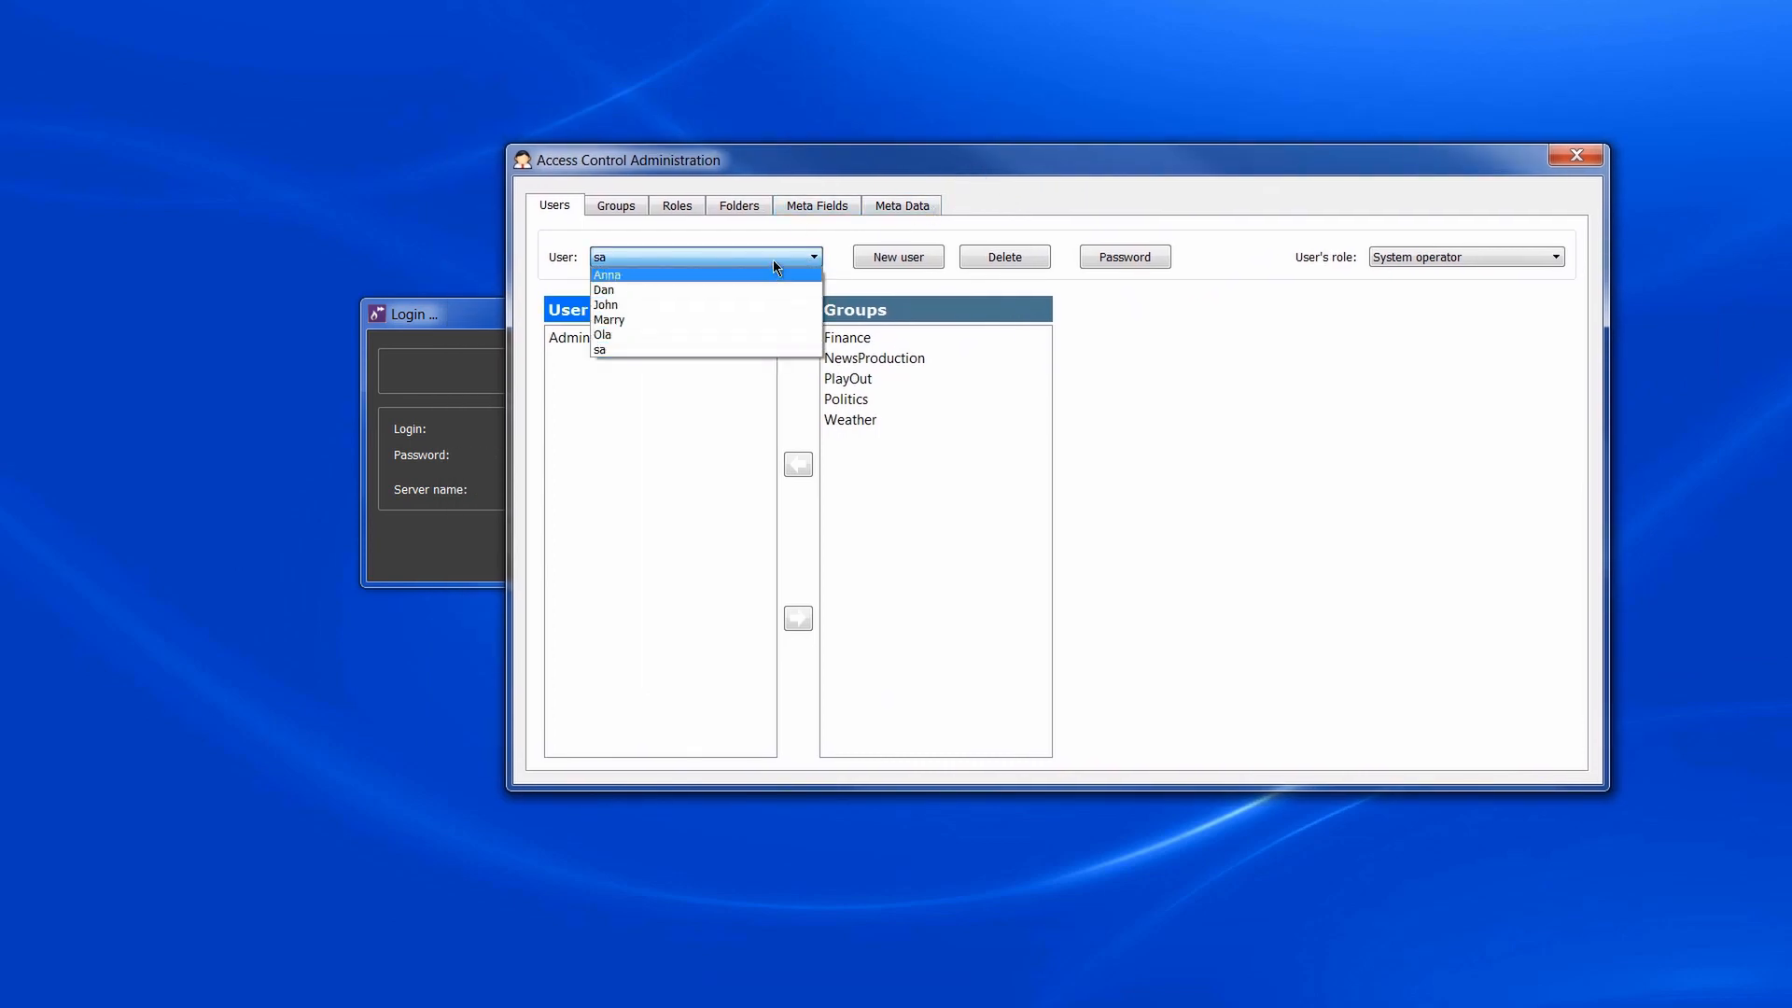
click(637, 207)
click(709, 257)
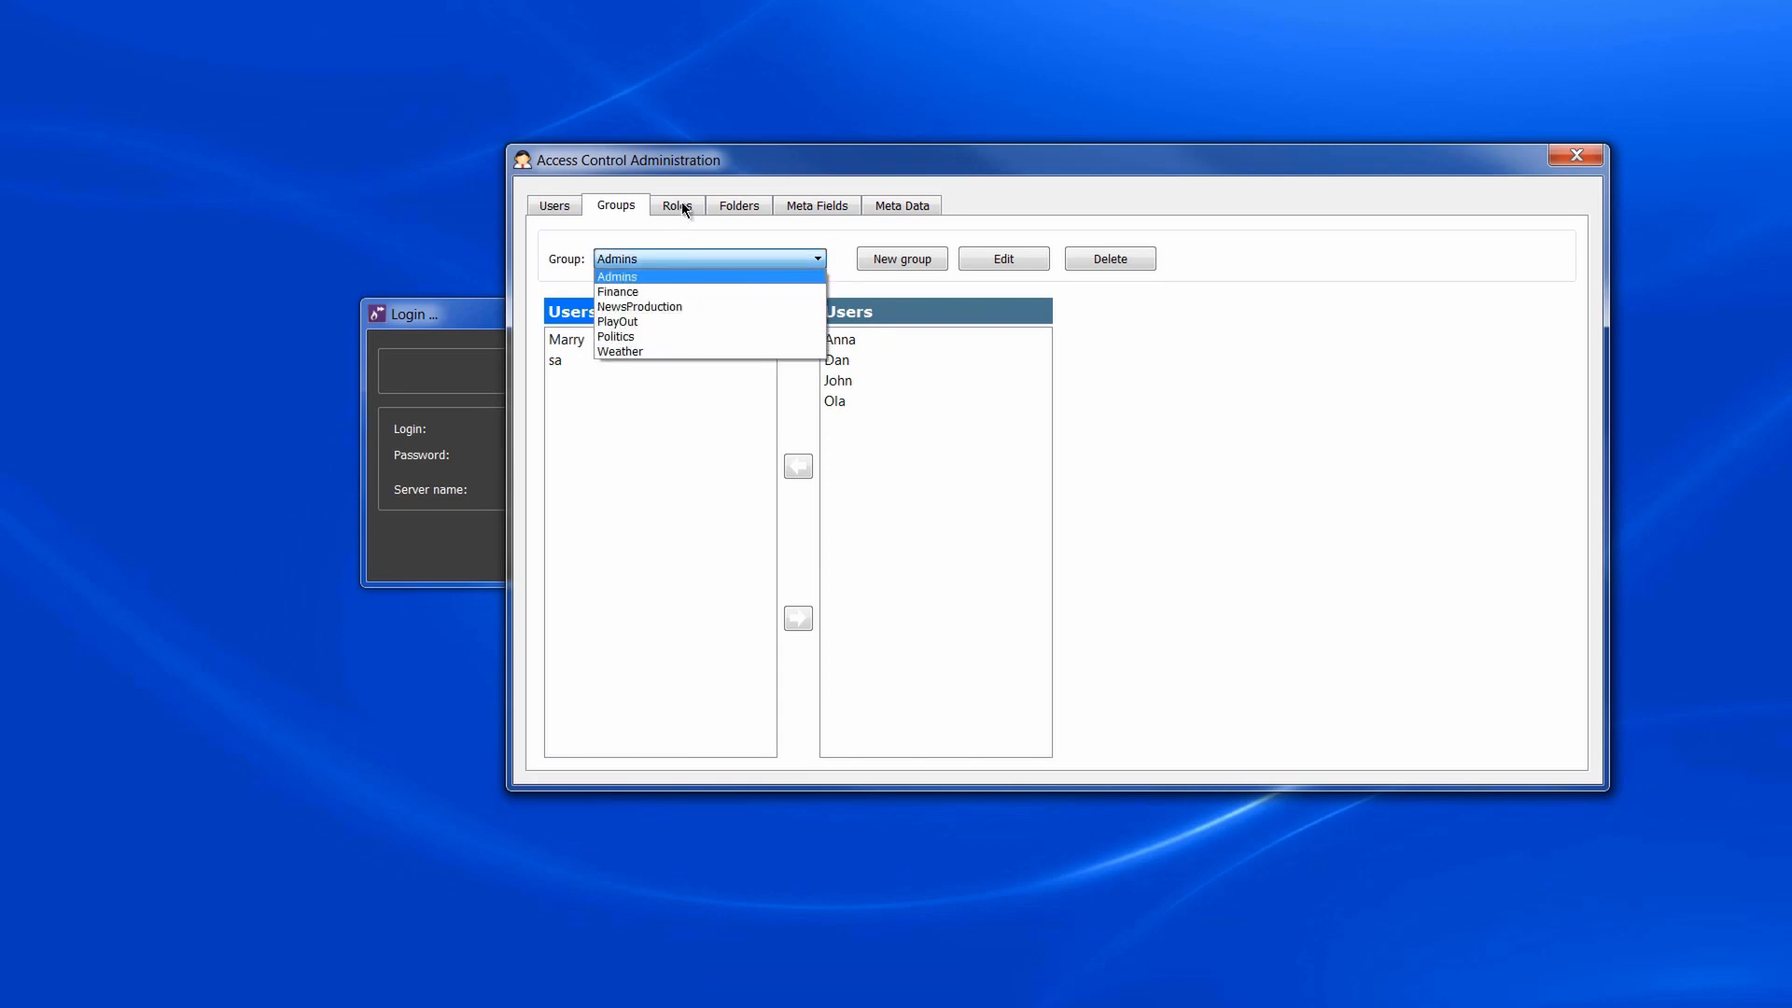
click(682, 207)
click(730, 264)
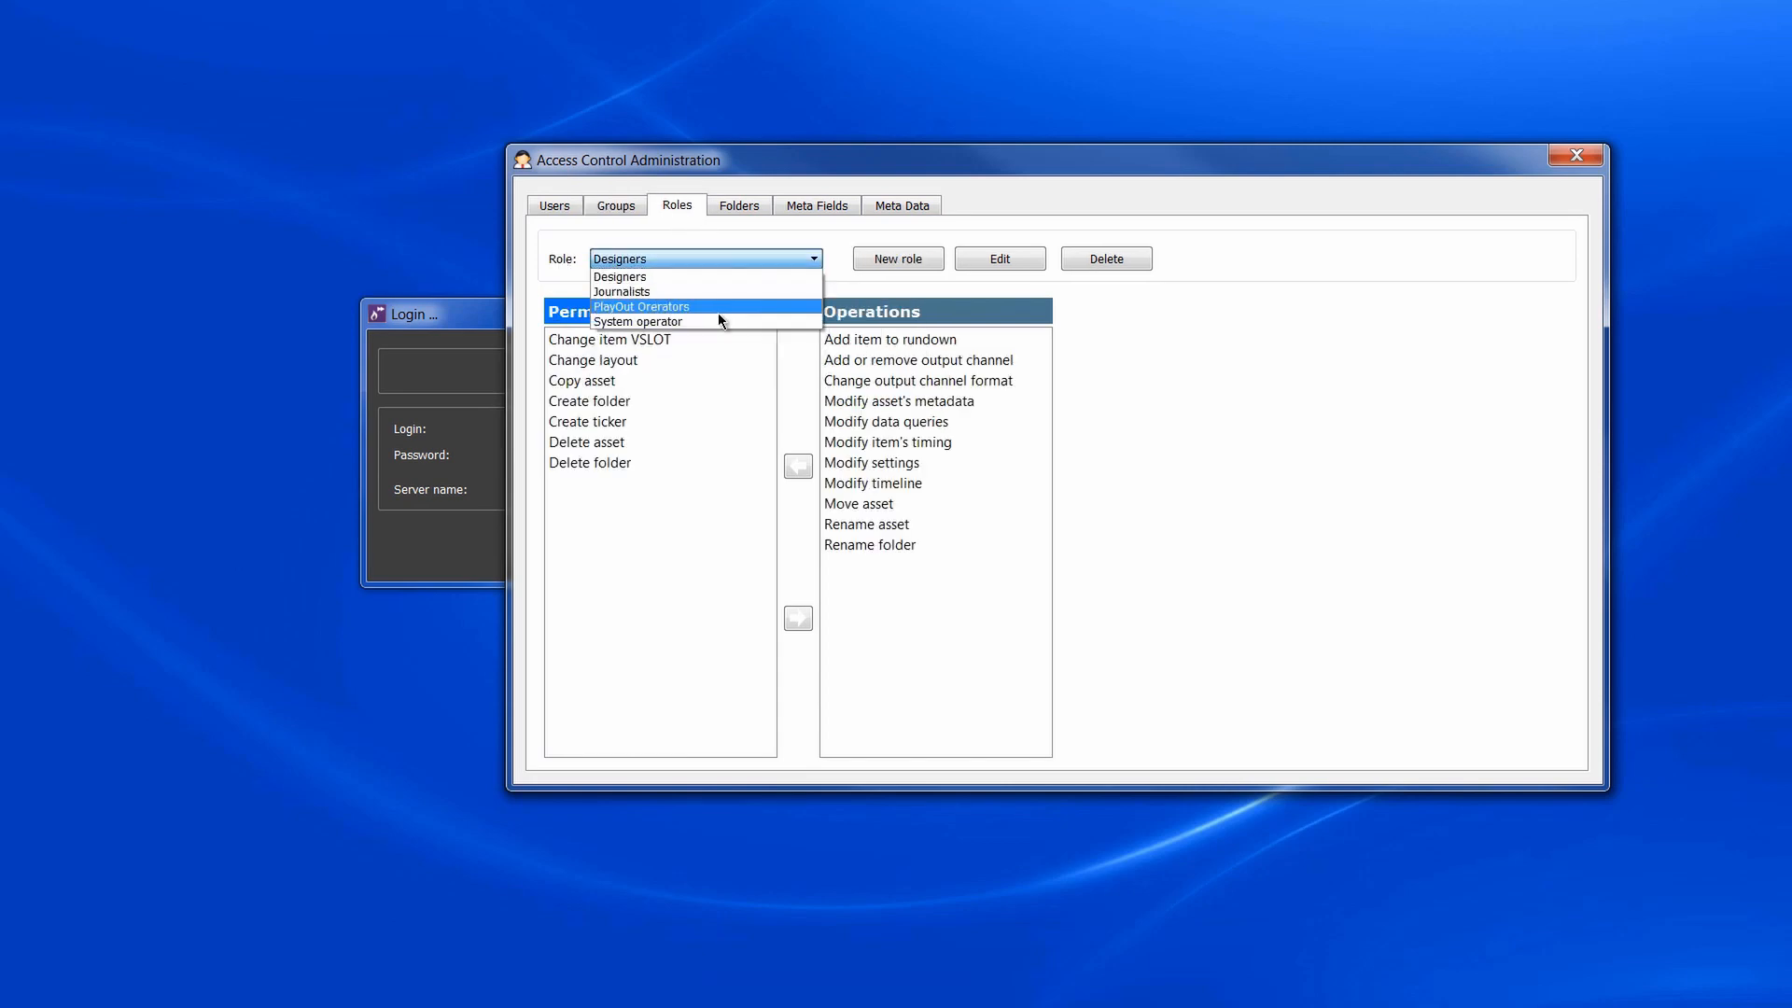
click(703, 293)
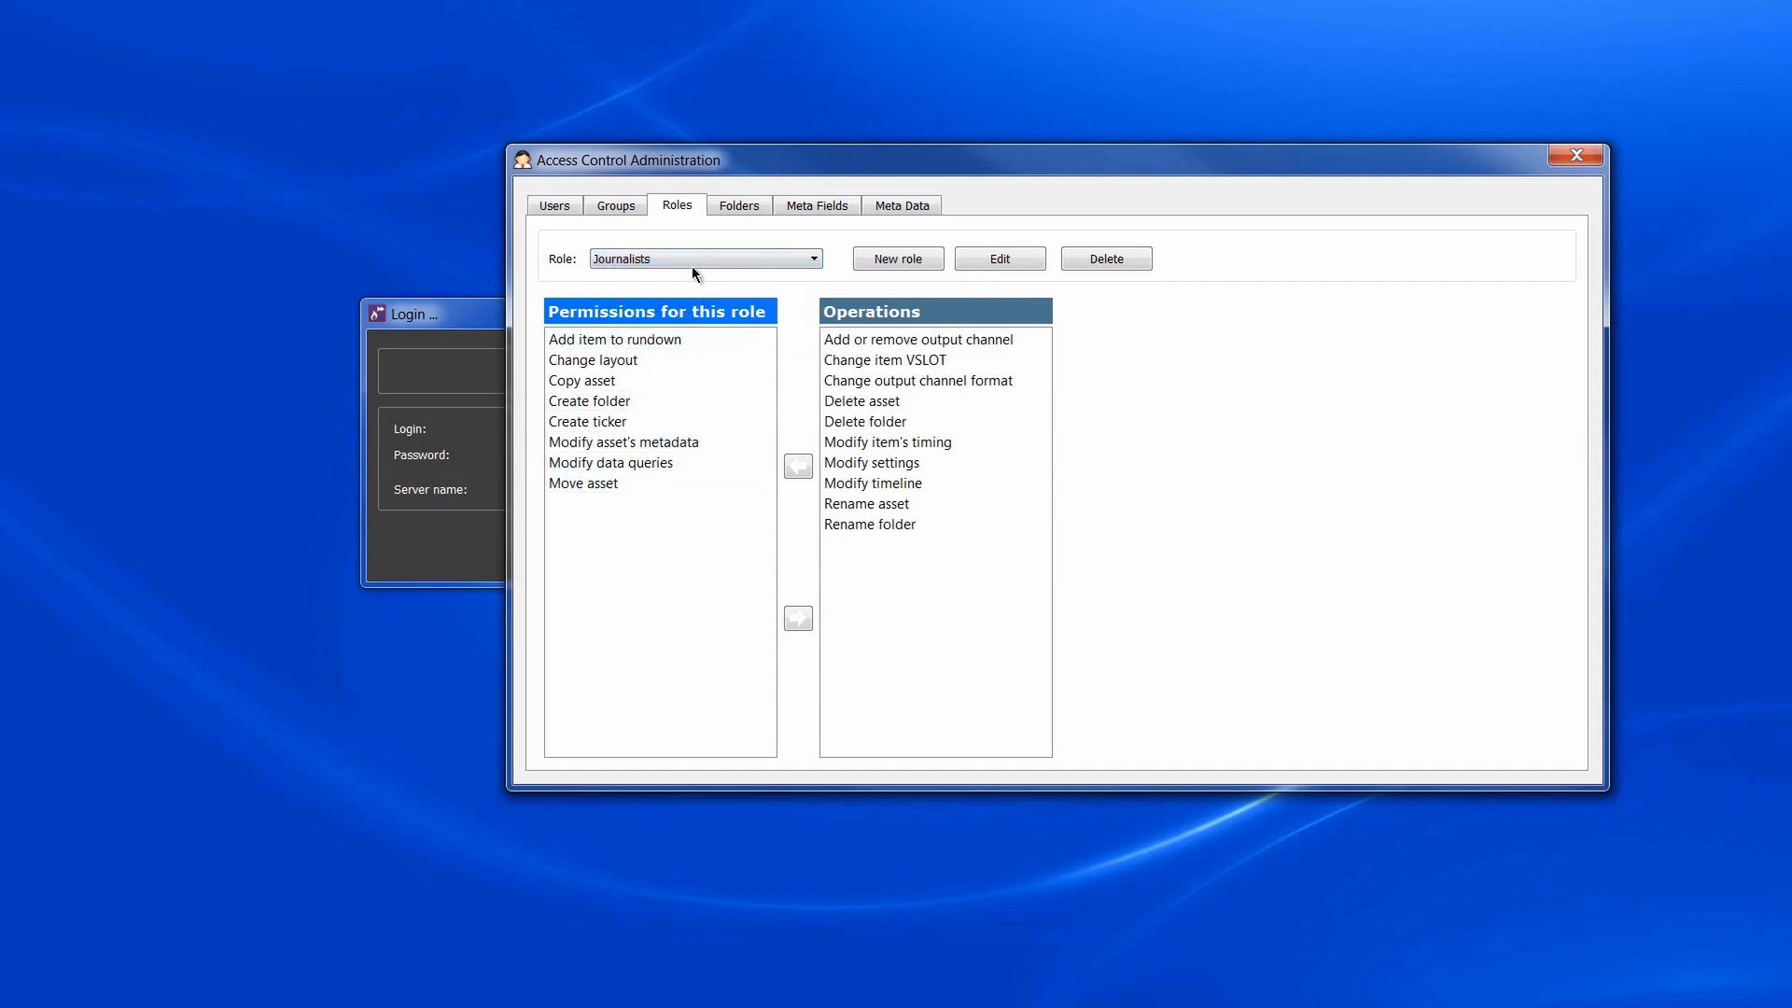
click(692, 252)
click(657, 317)
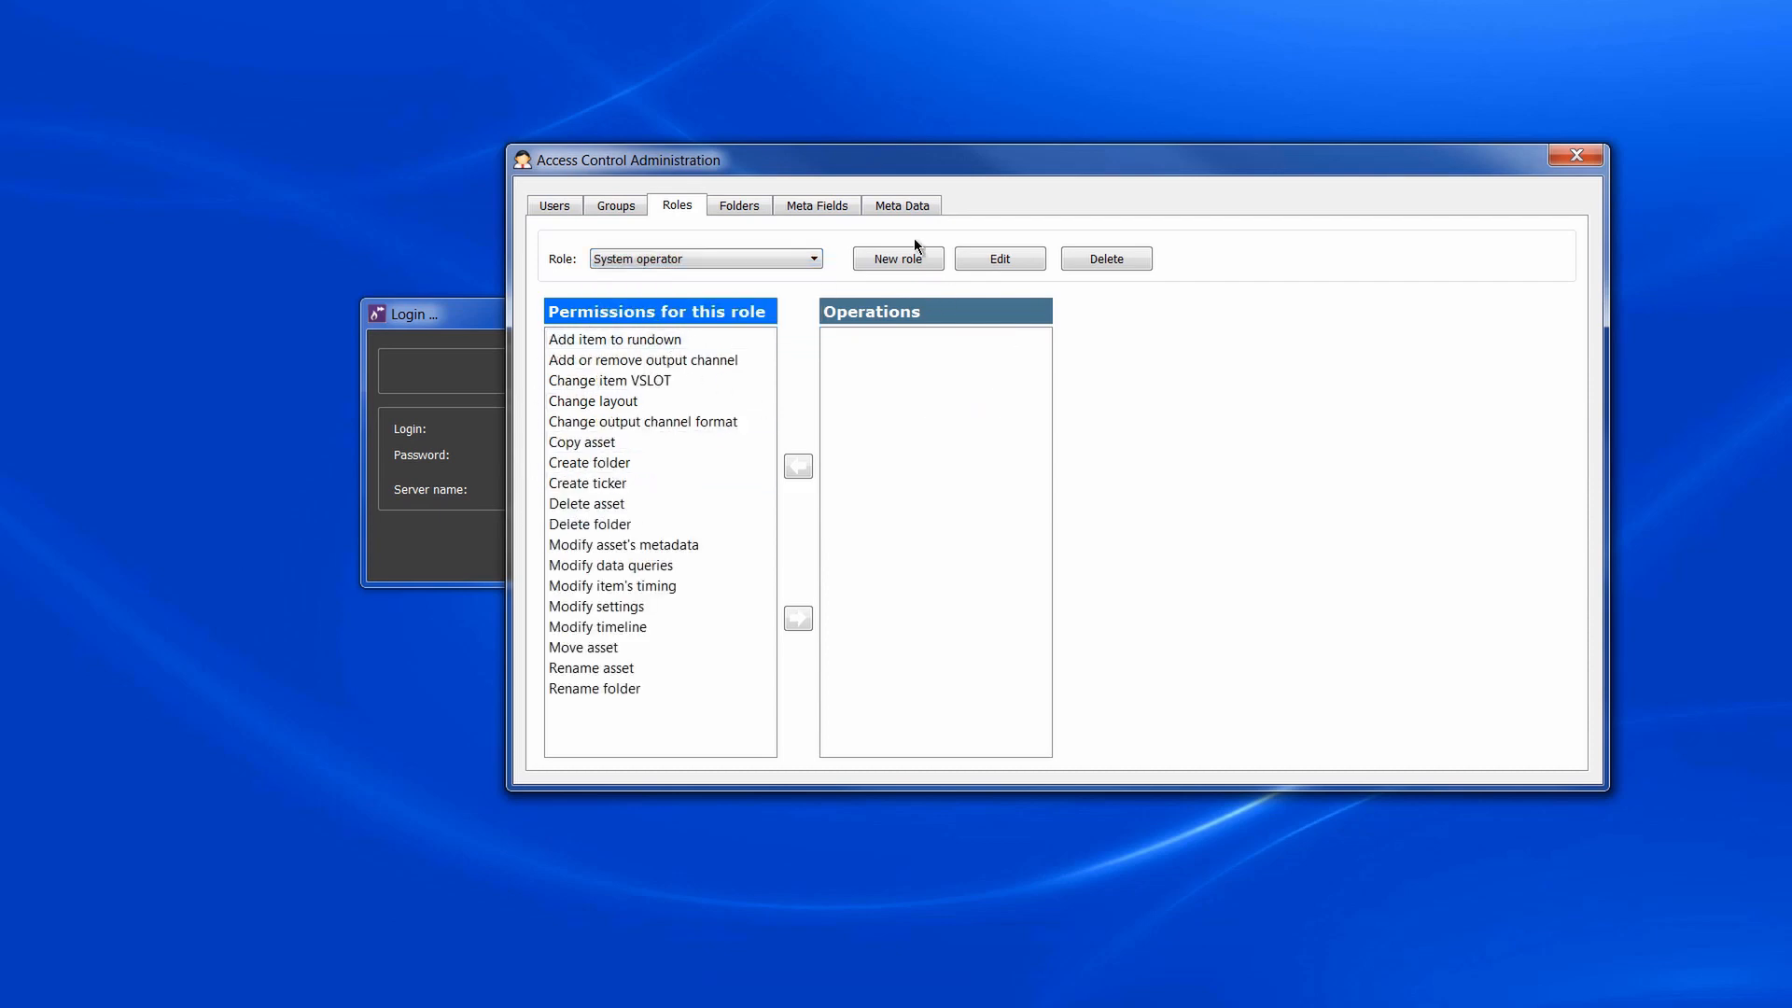
Create a new user by entering a login name, the password and the password confirmation.
click(550, 202)
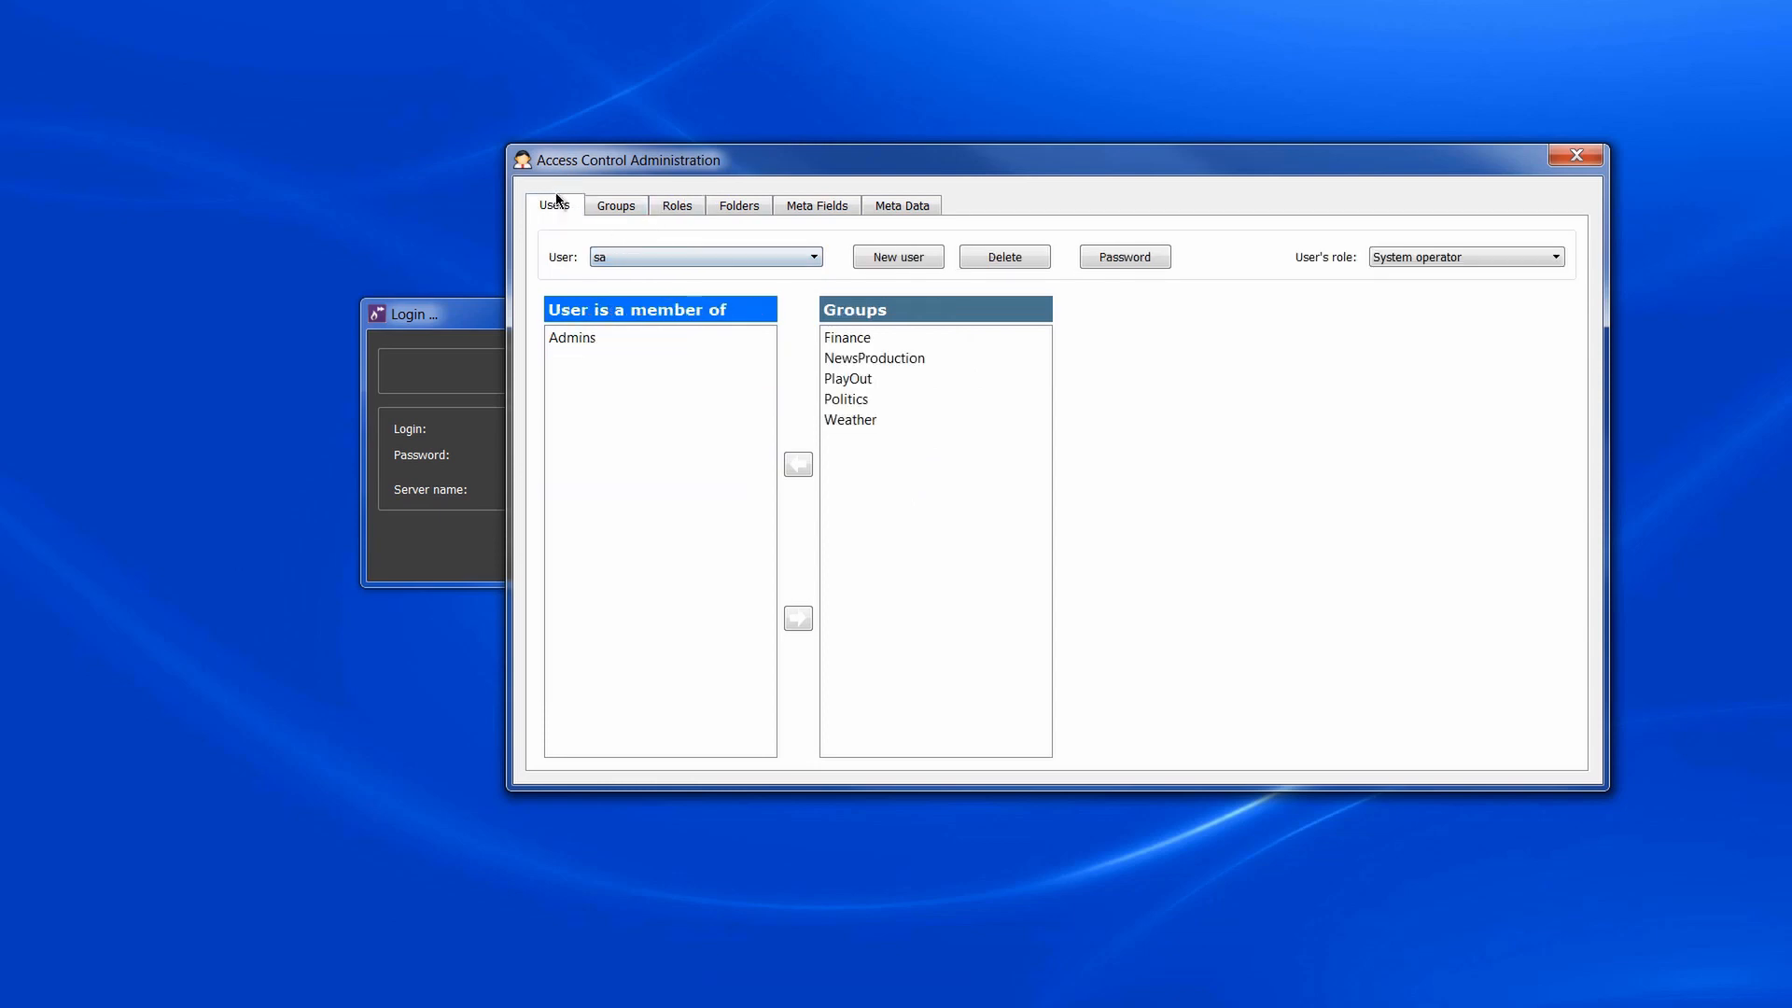
click(904, 265)
text(Tom)
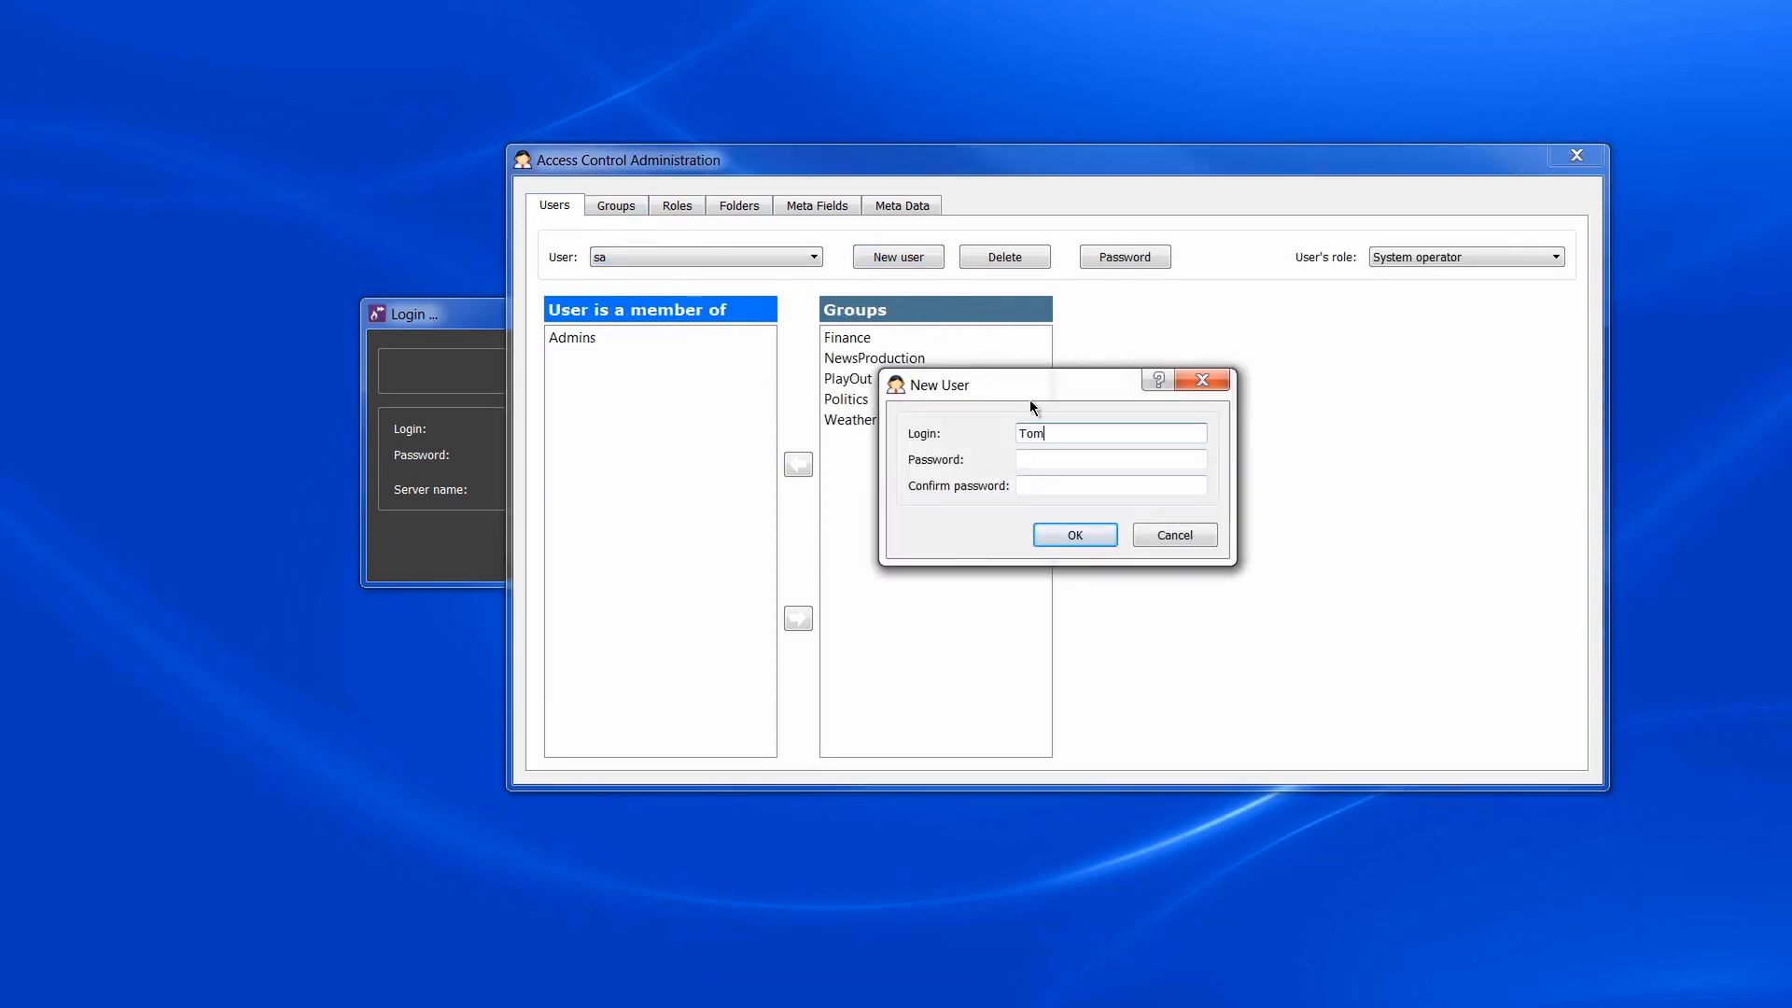
key(Tab)
text(1)
key(Tab)
text(1)
click(1079, 527)
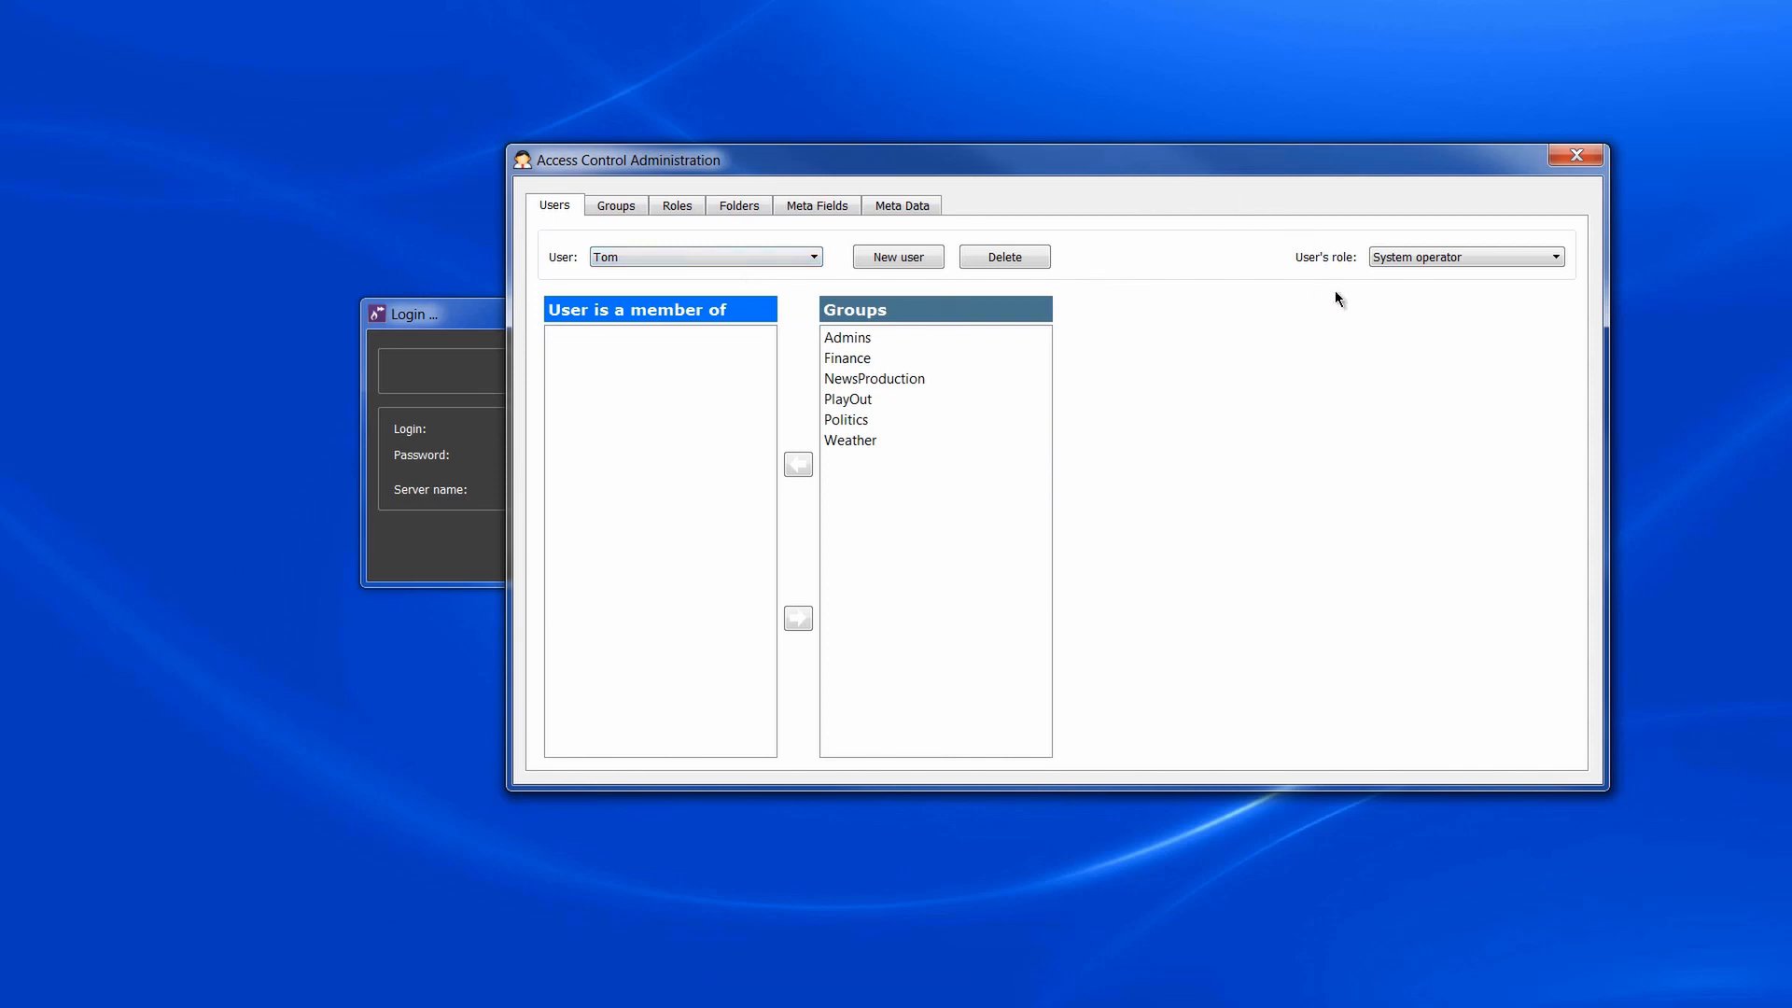
Assign the Journalists role to the newly created user.
click(1399, 261)
click(1493, 258)
click(1497, 257)
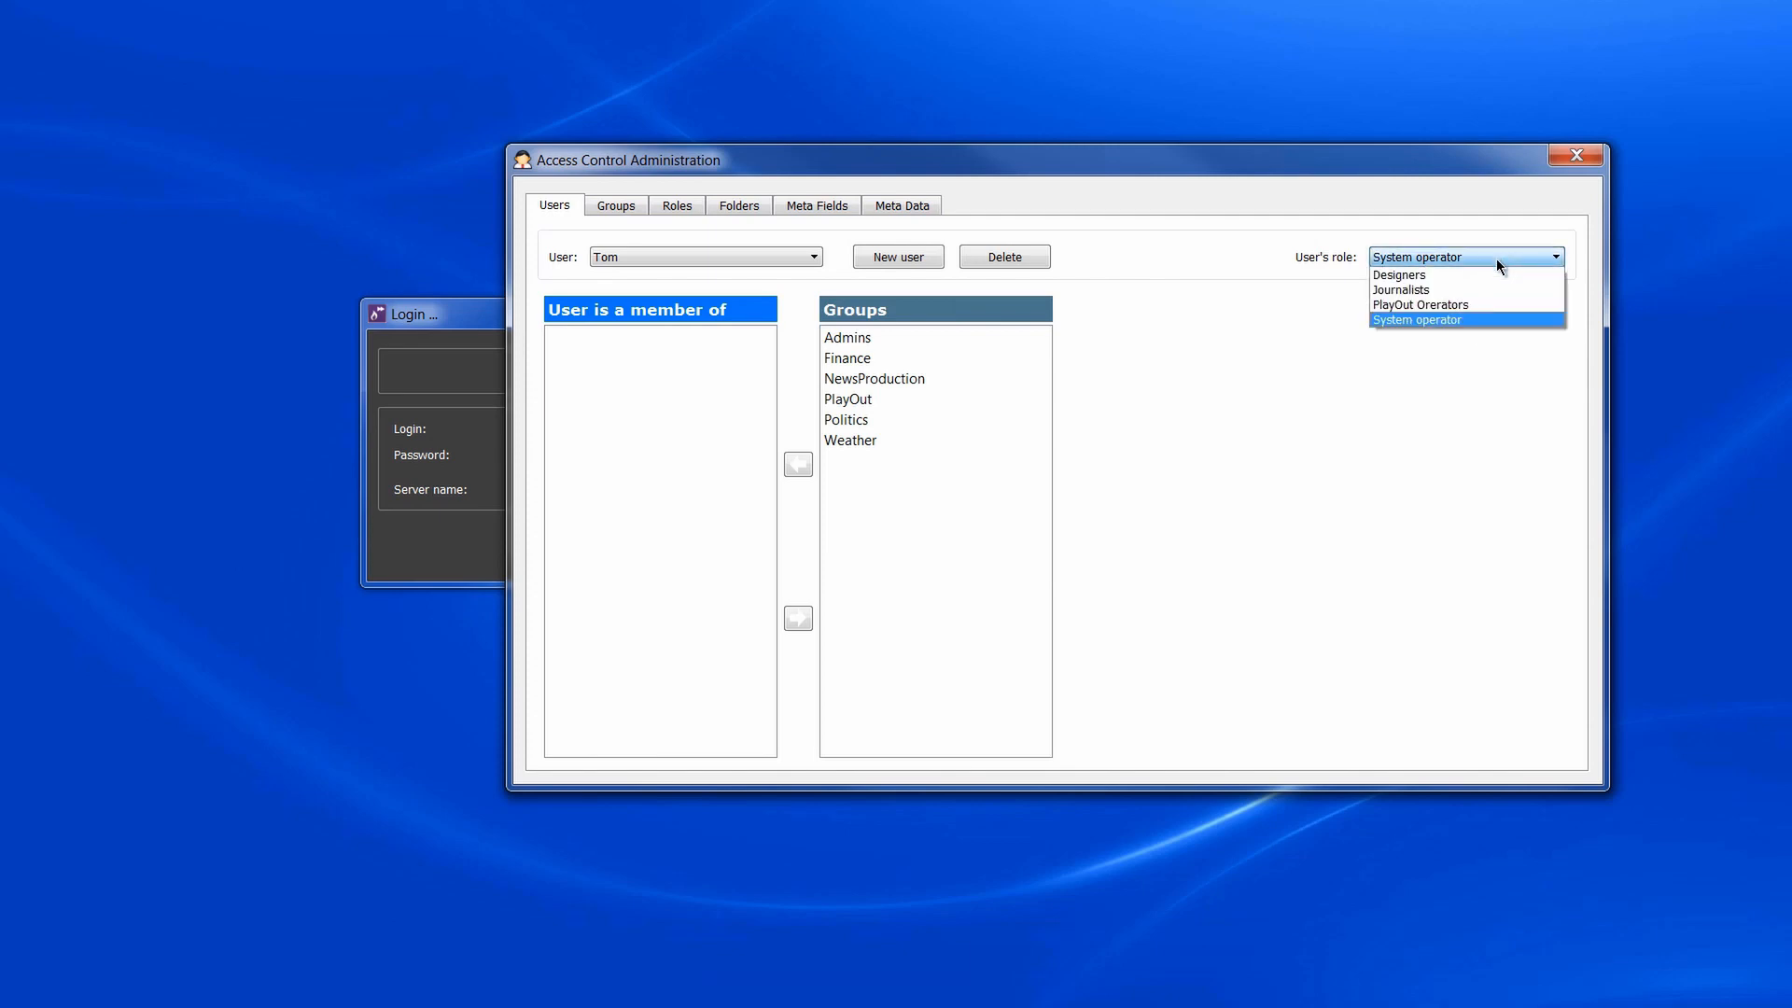
click(1431, 290)
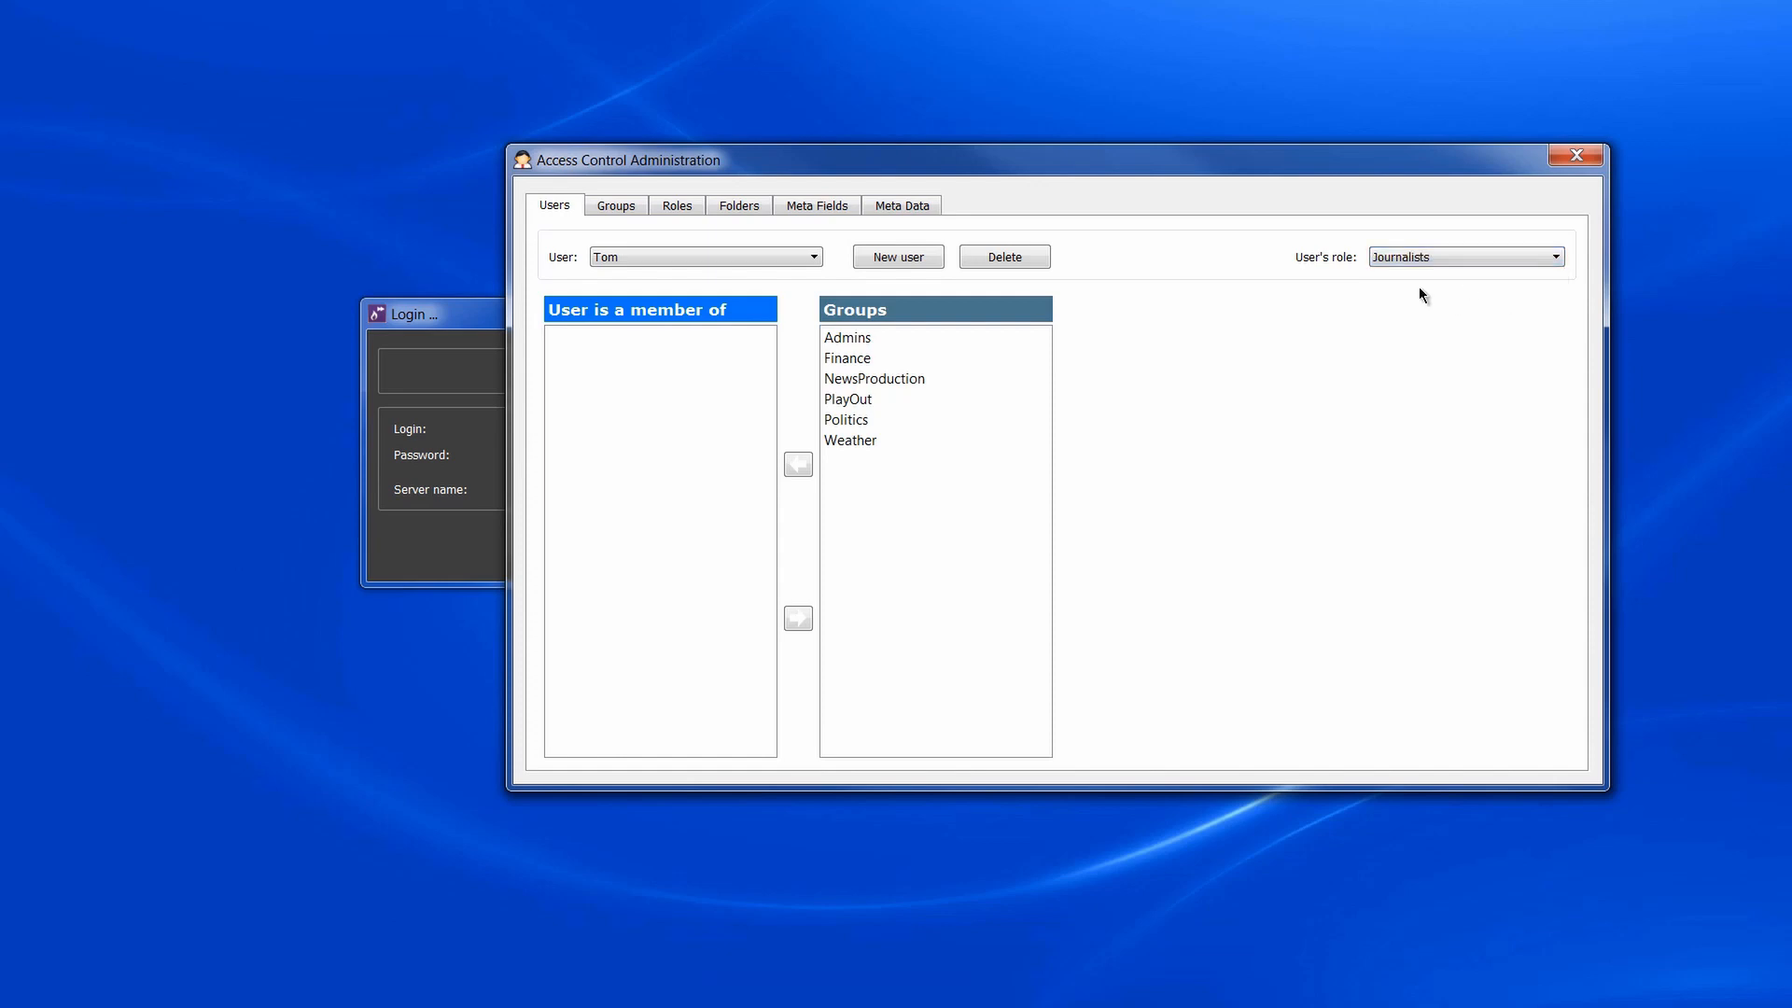
Examine which permissions and operations are defined for the Journalists role.
click(680, 205)
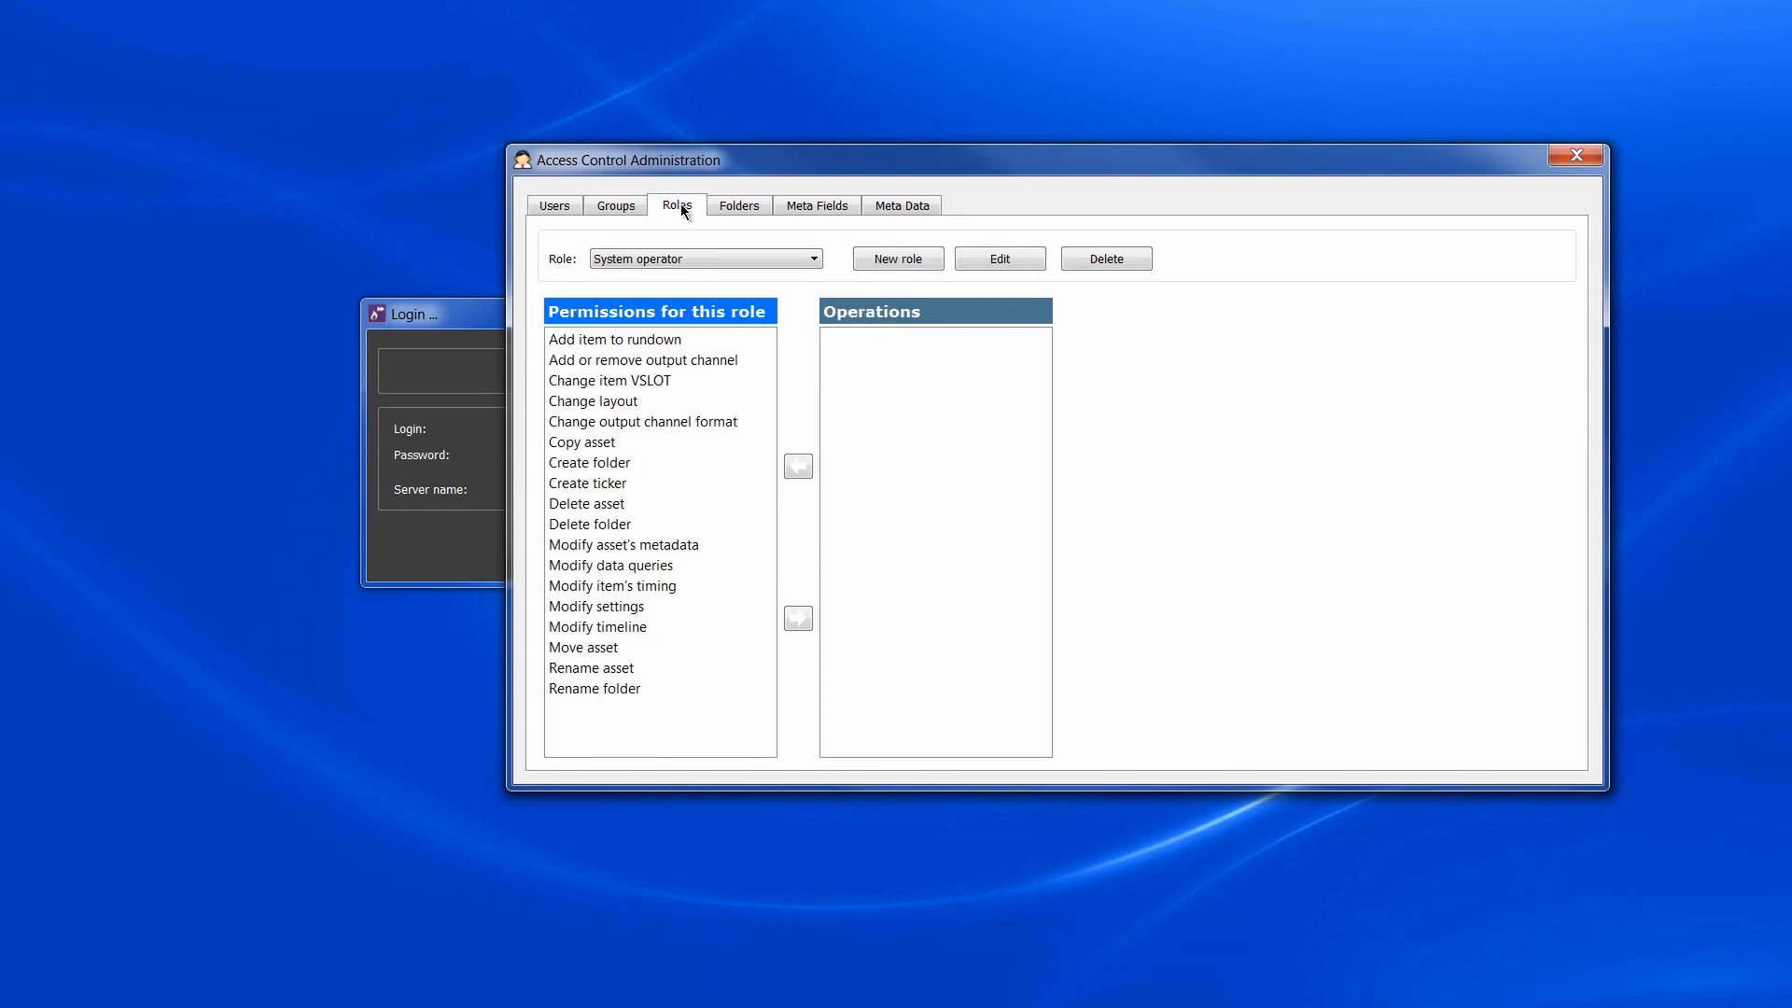
click(808, 261)
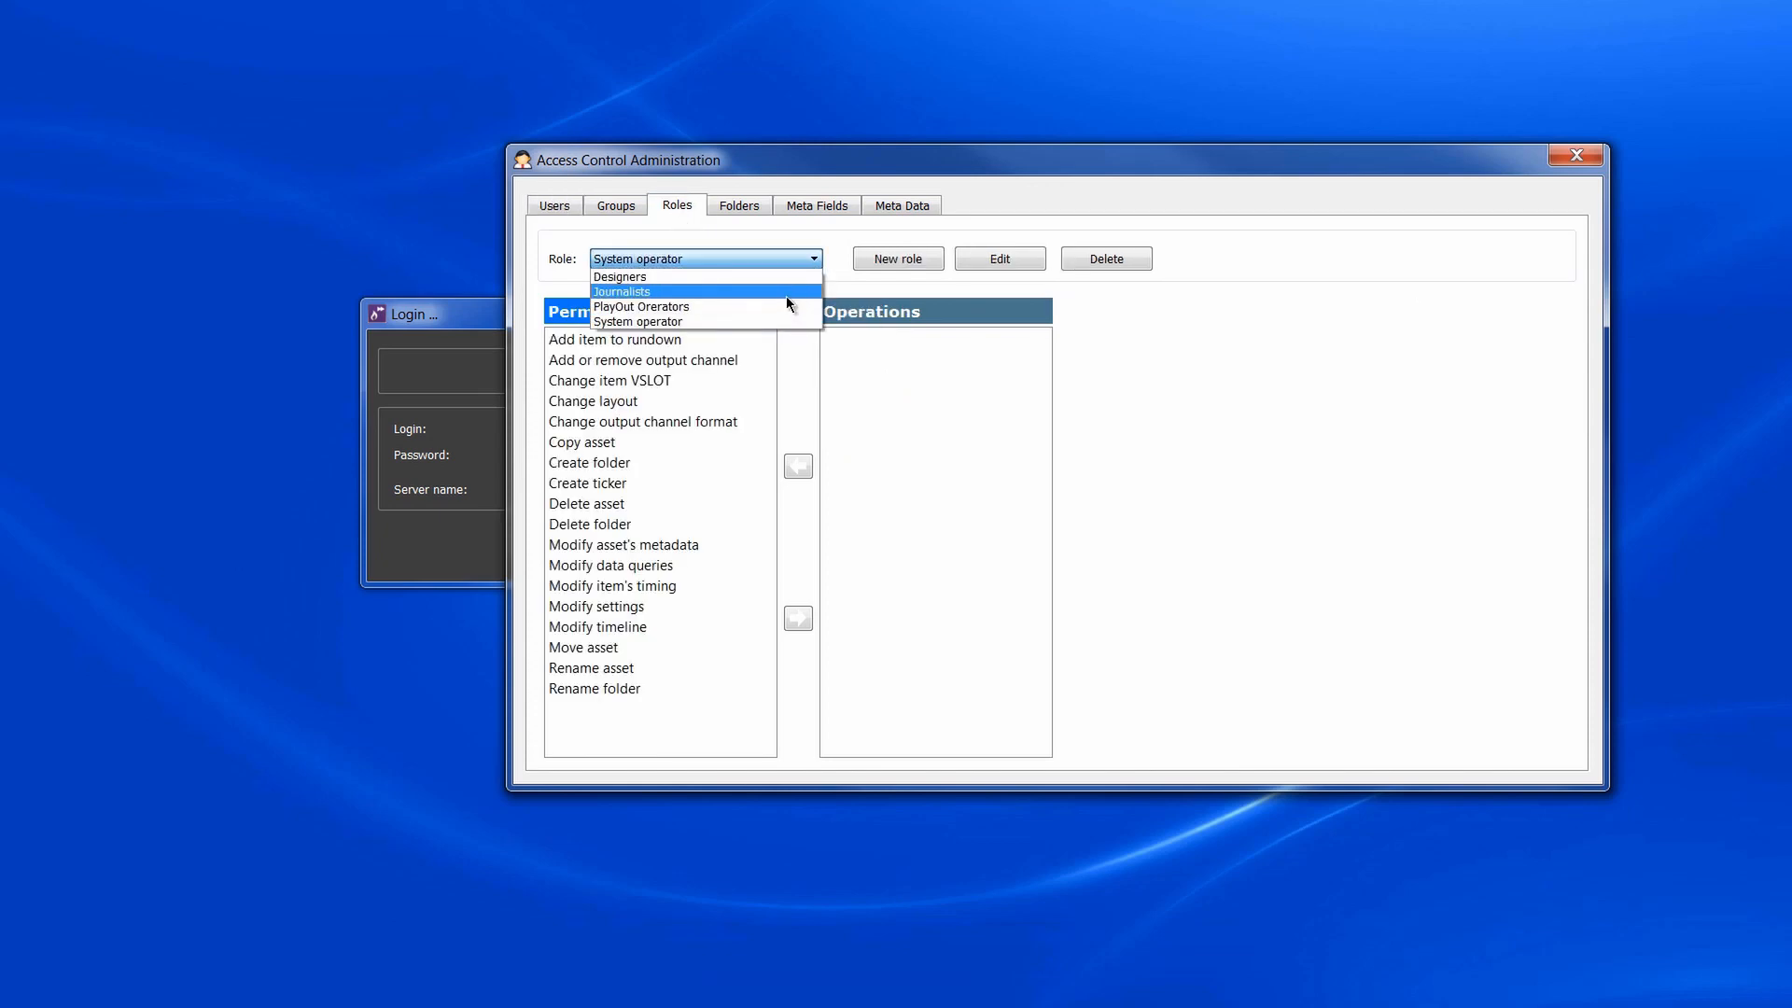
click(787, 295)
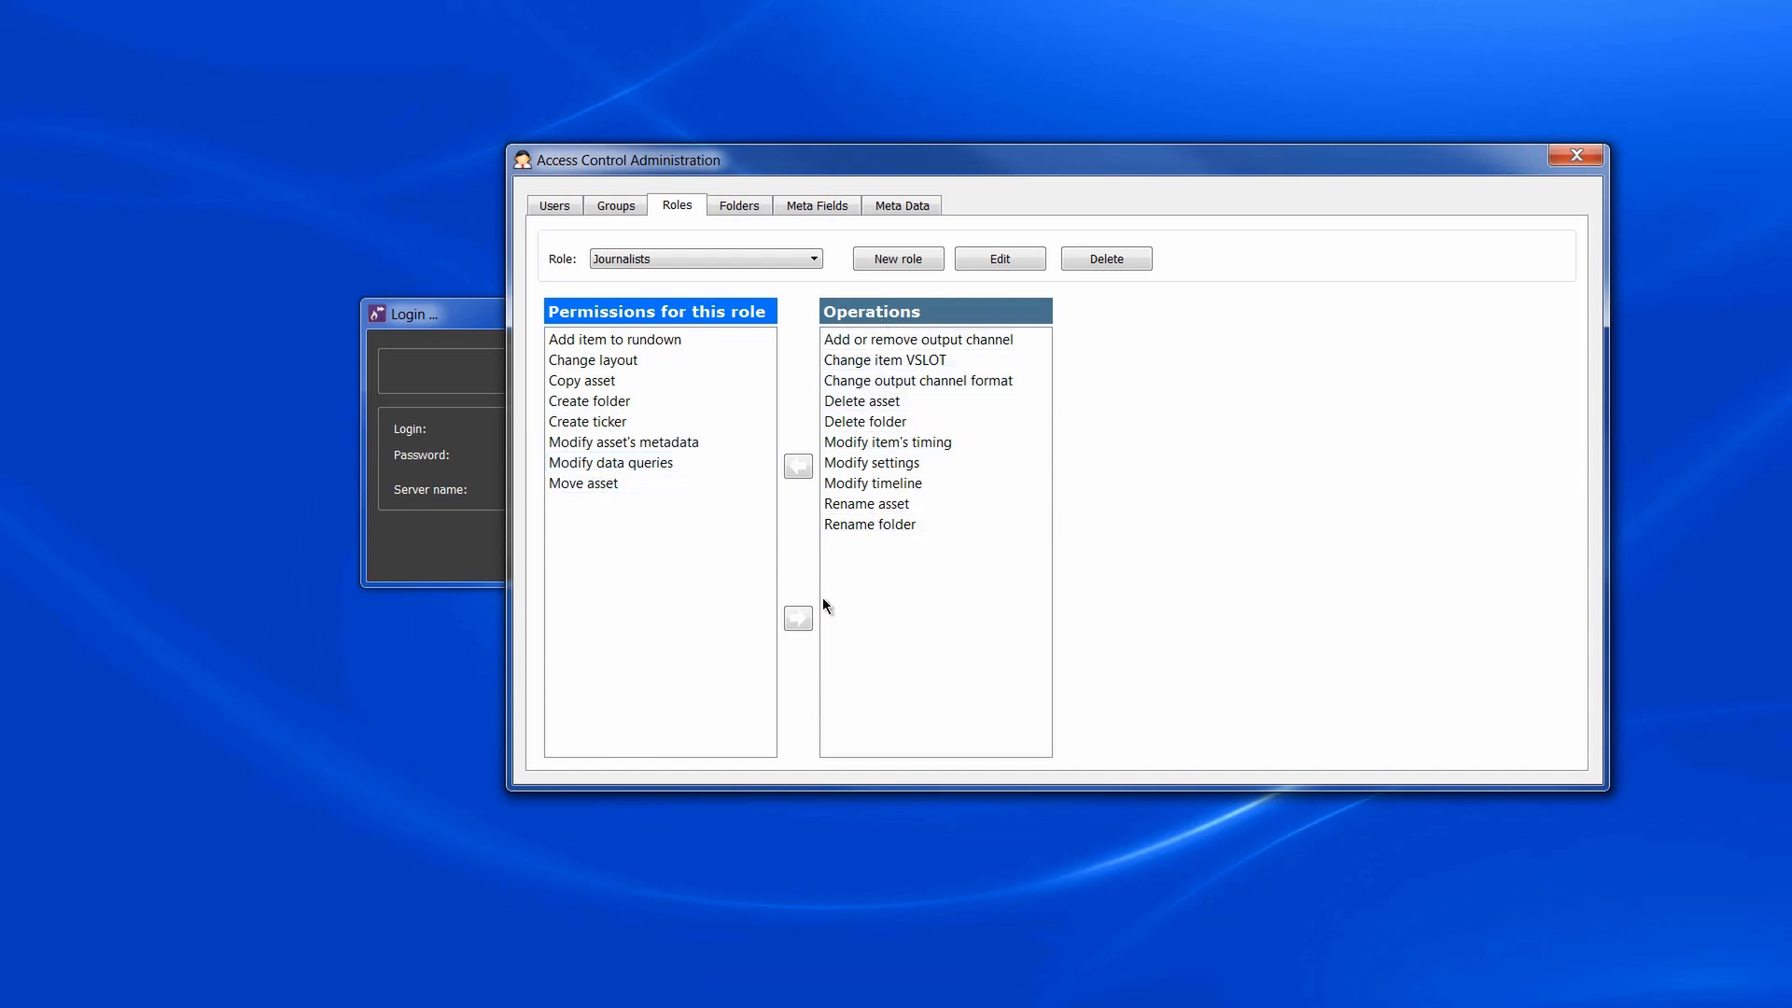
Create a new user group named NewsProduction.
click(621, 209)
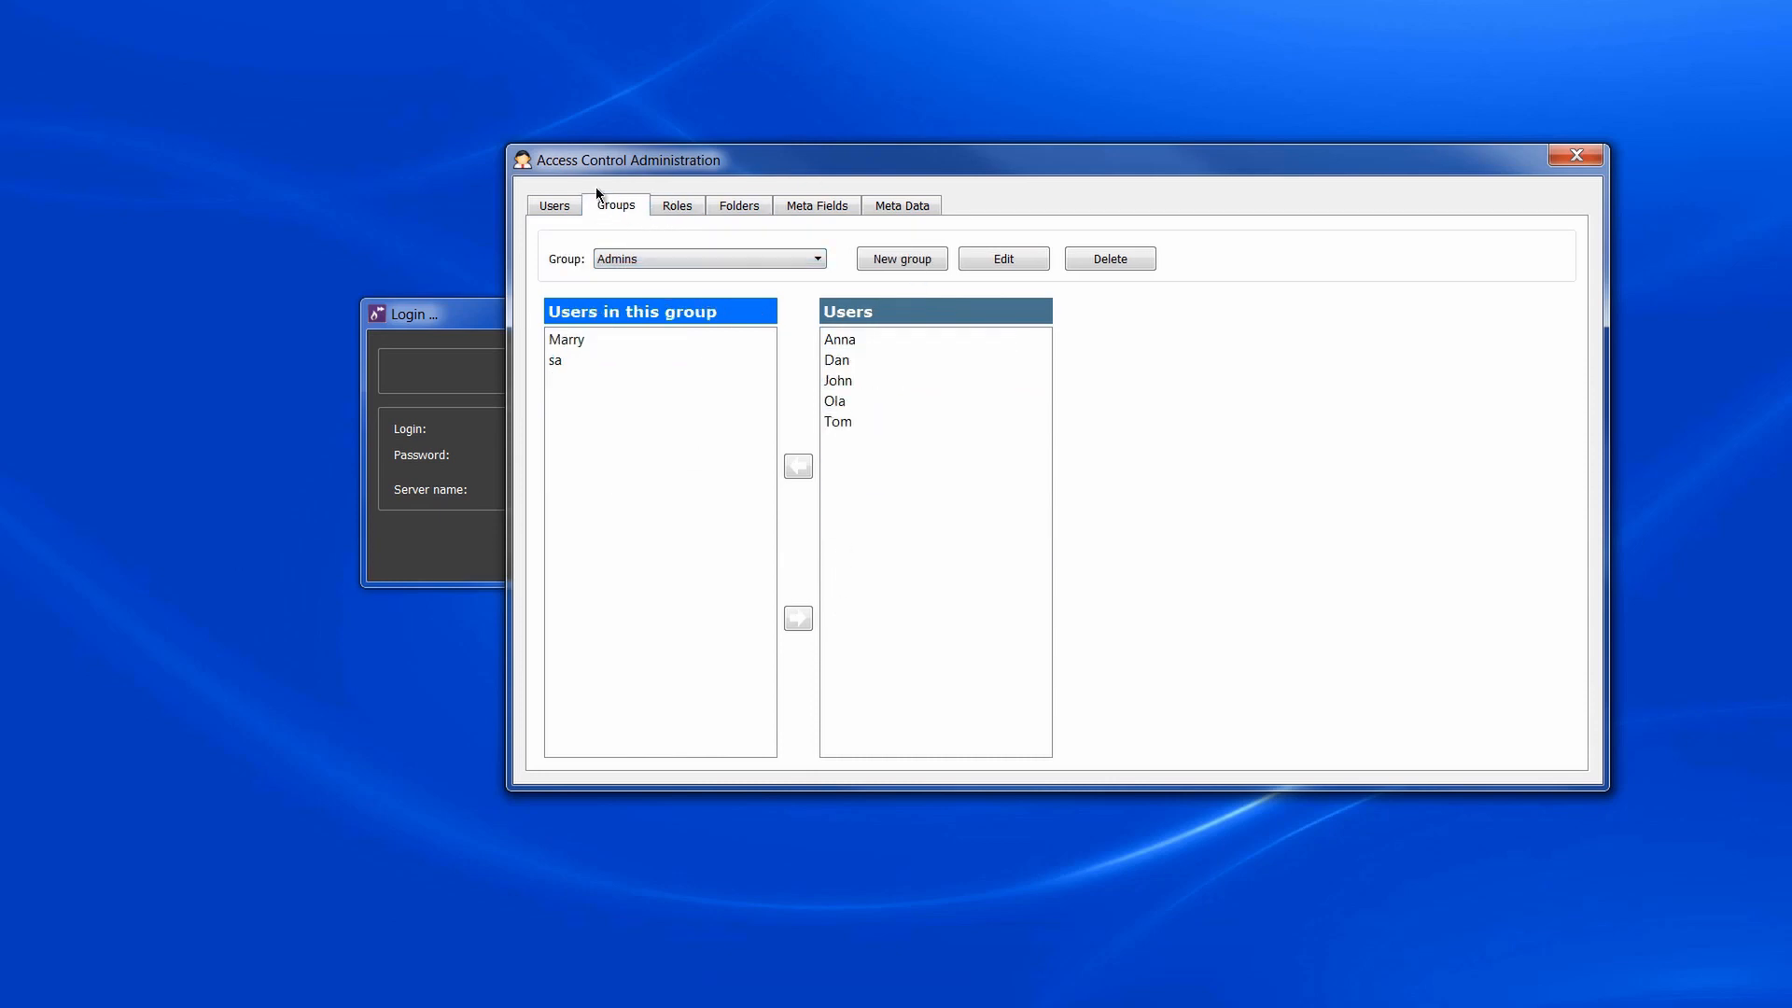
click(902, 261)
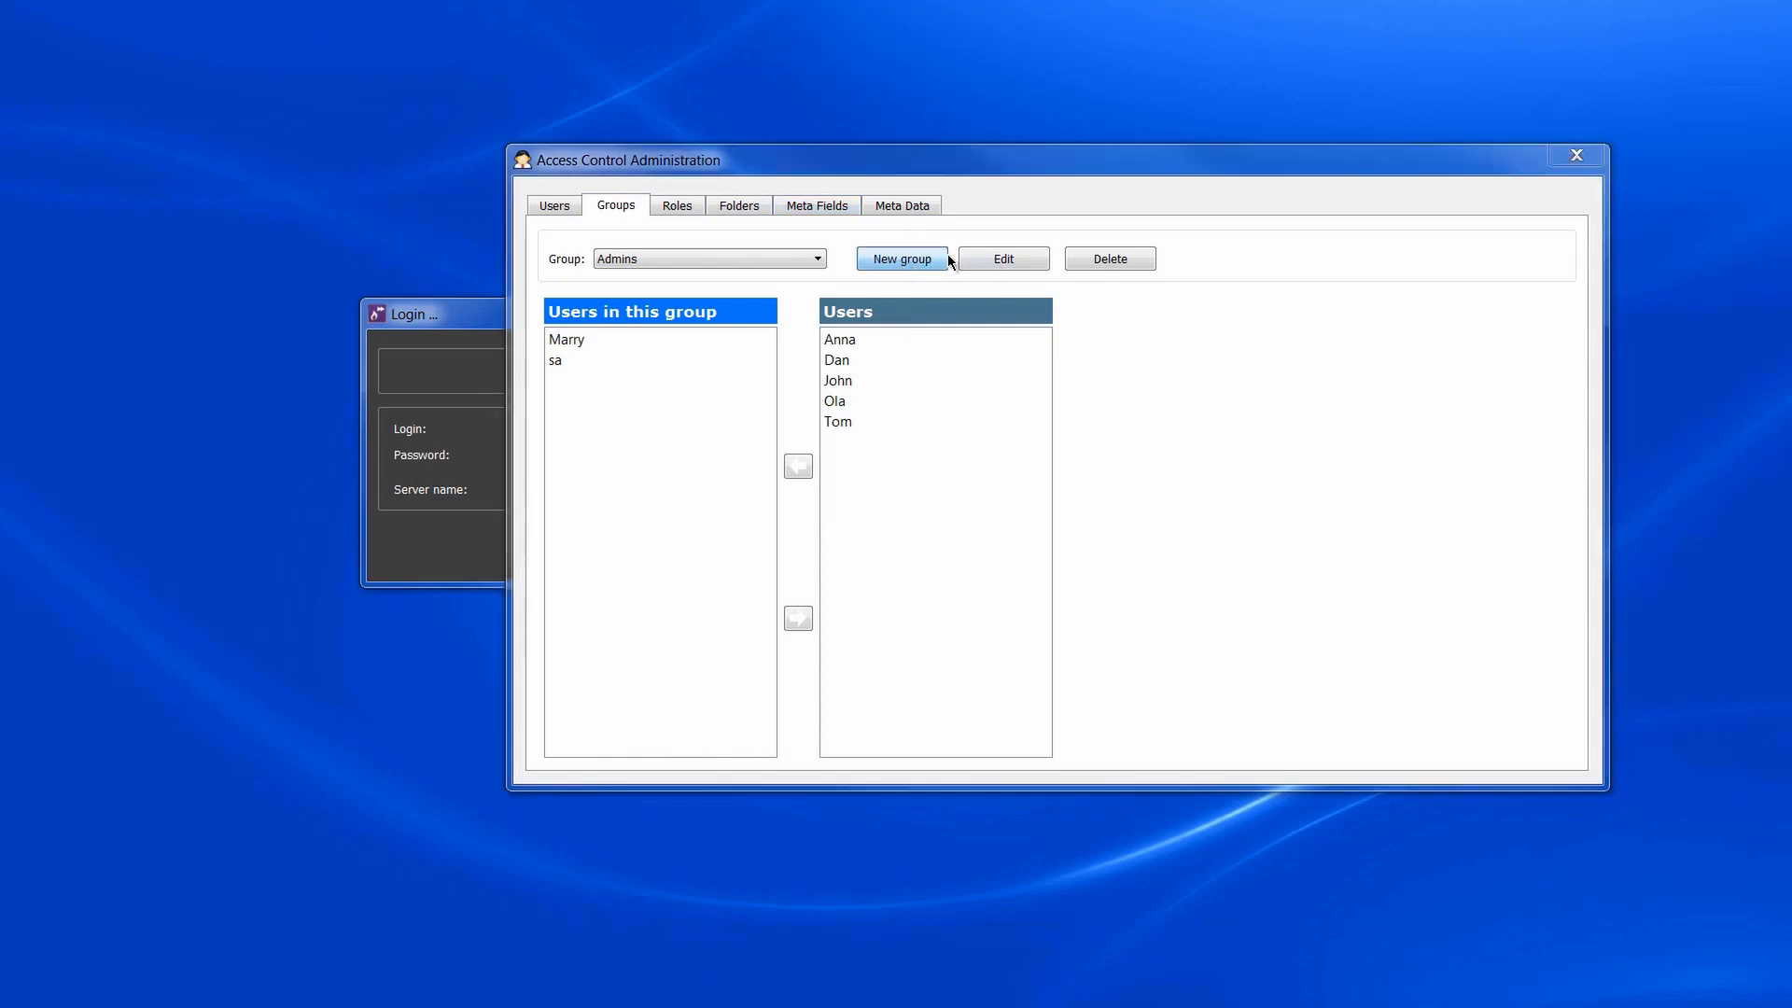
text(N)
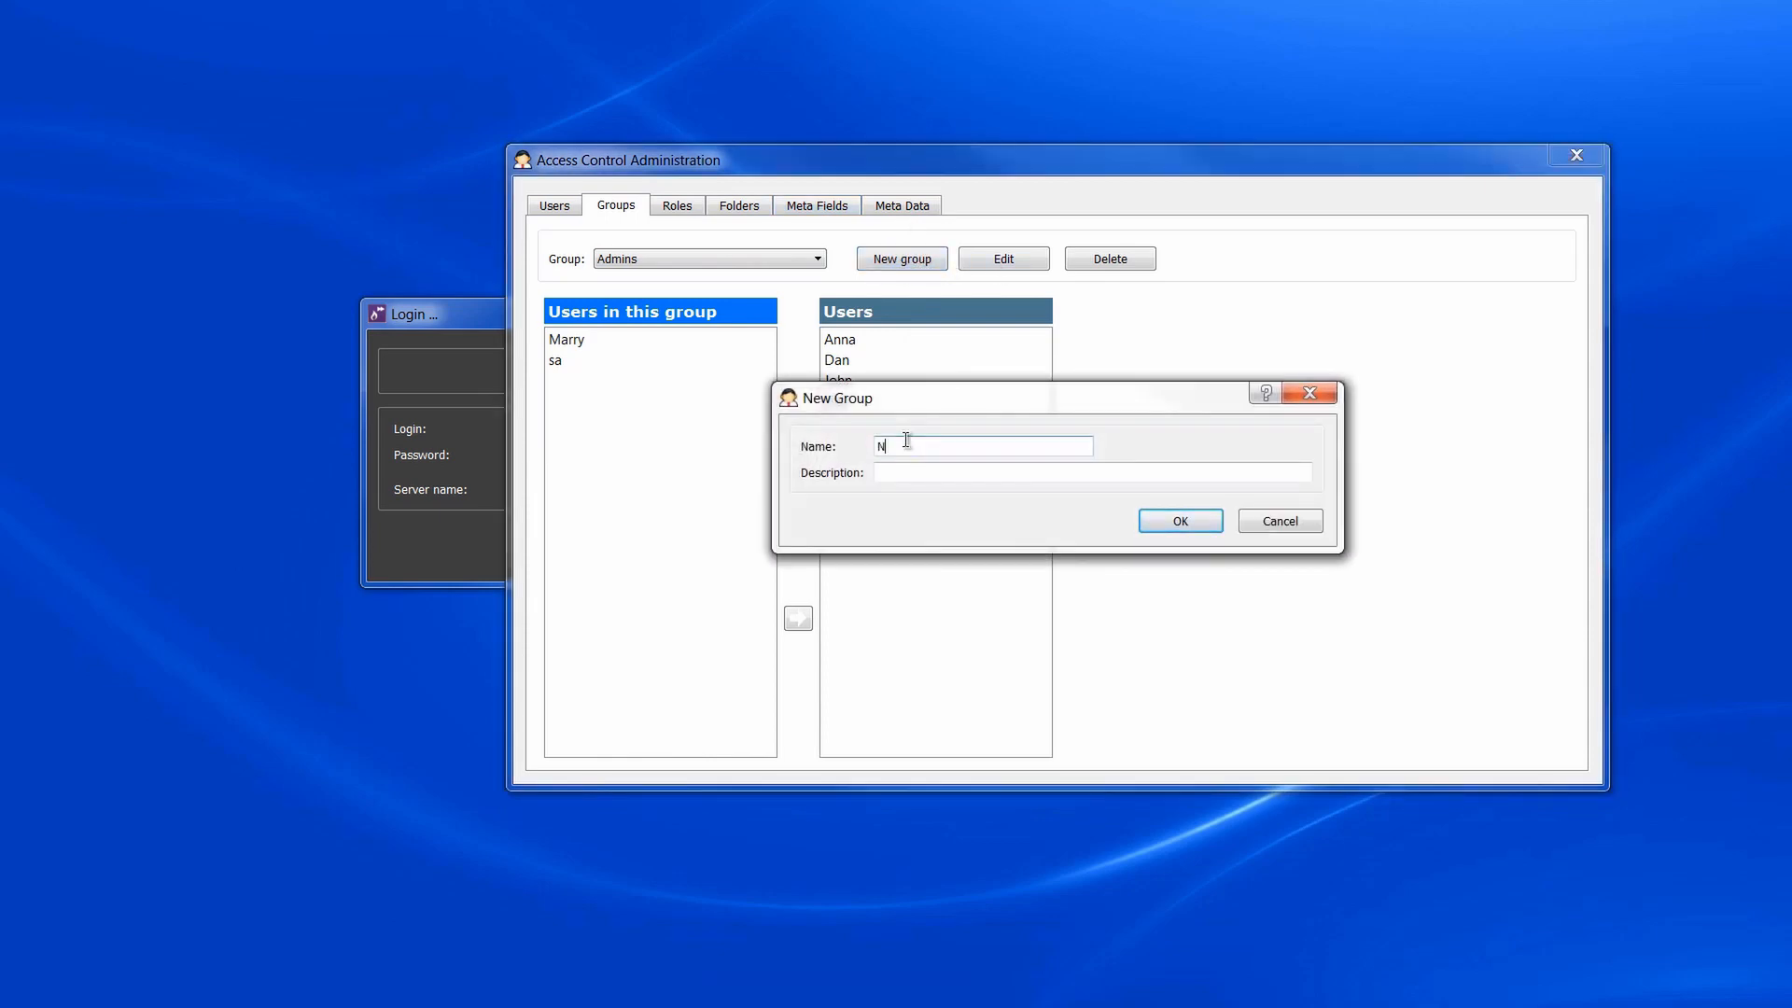
text(ewsProduction)
click(1153, 524)
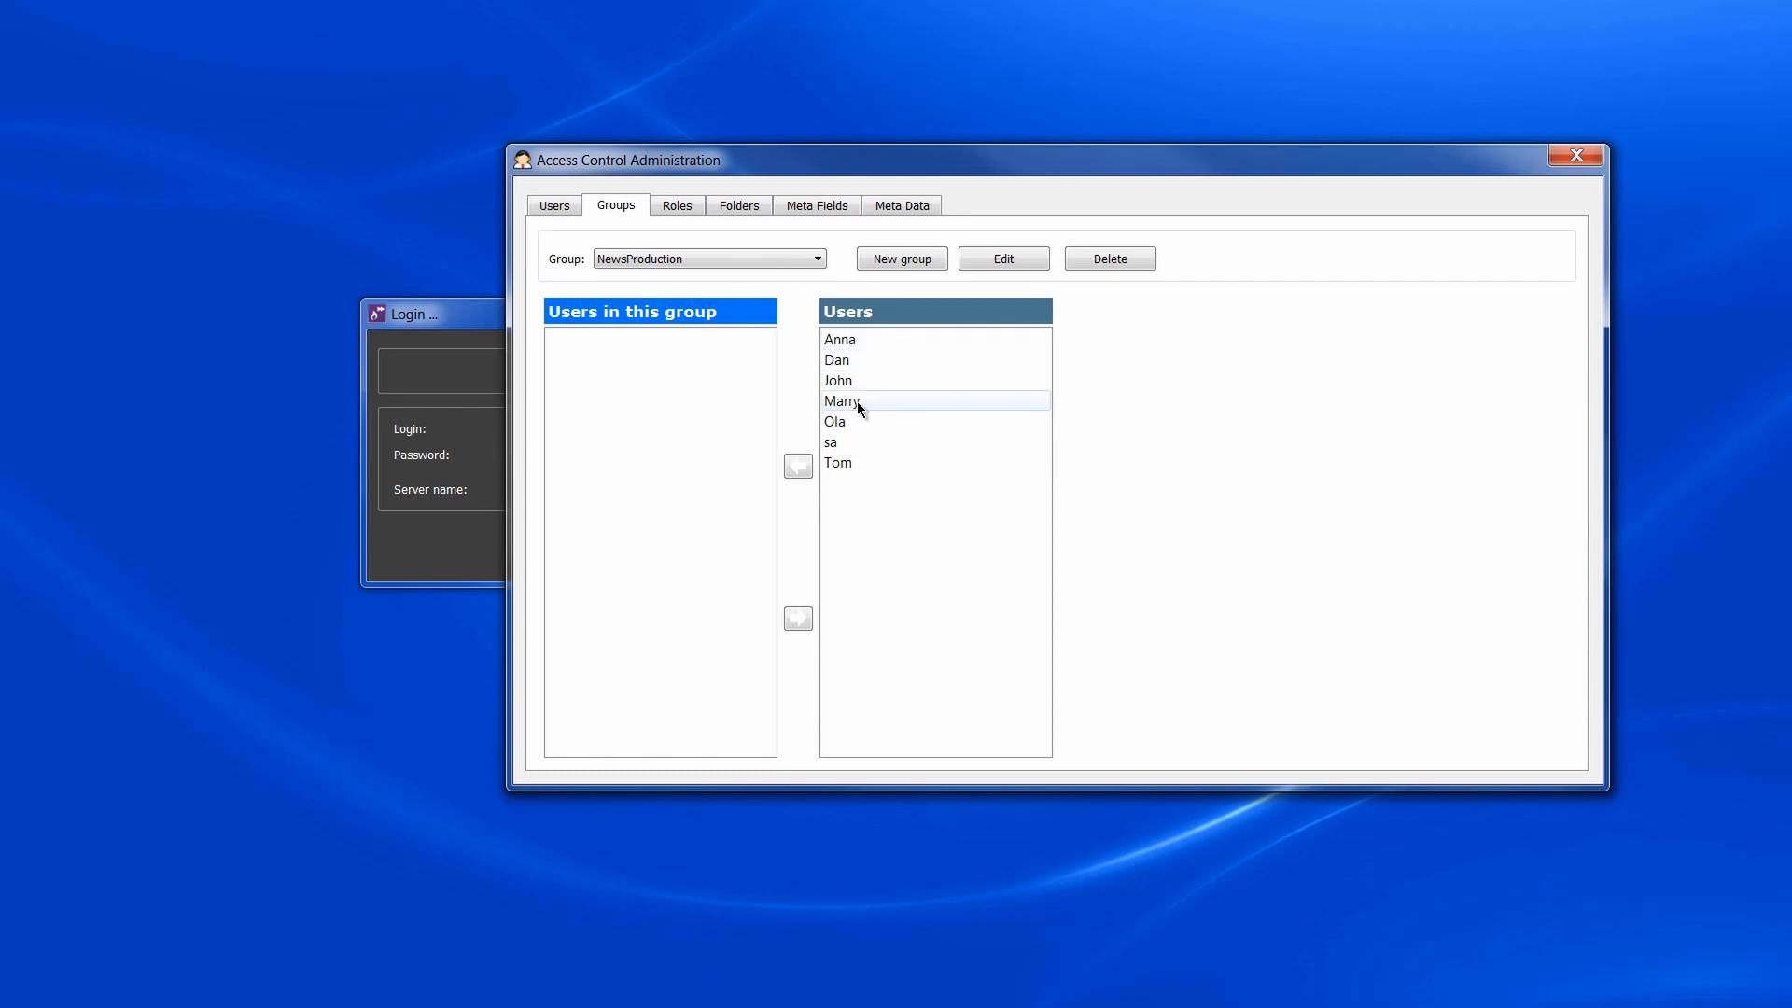
Add the first, fourth and last listed users to the NewsProduction group together.
click(851, 461)
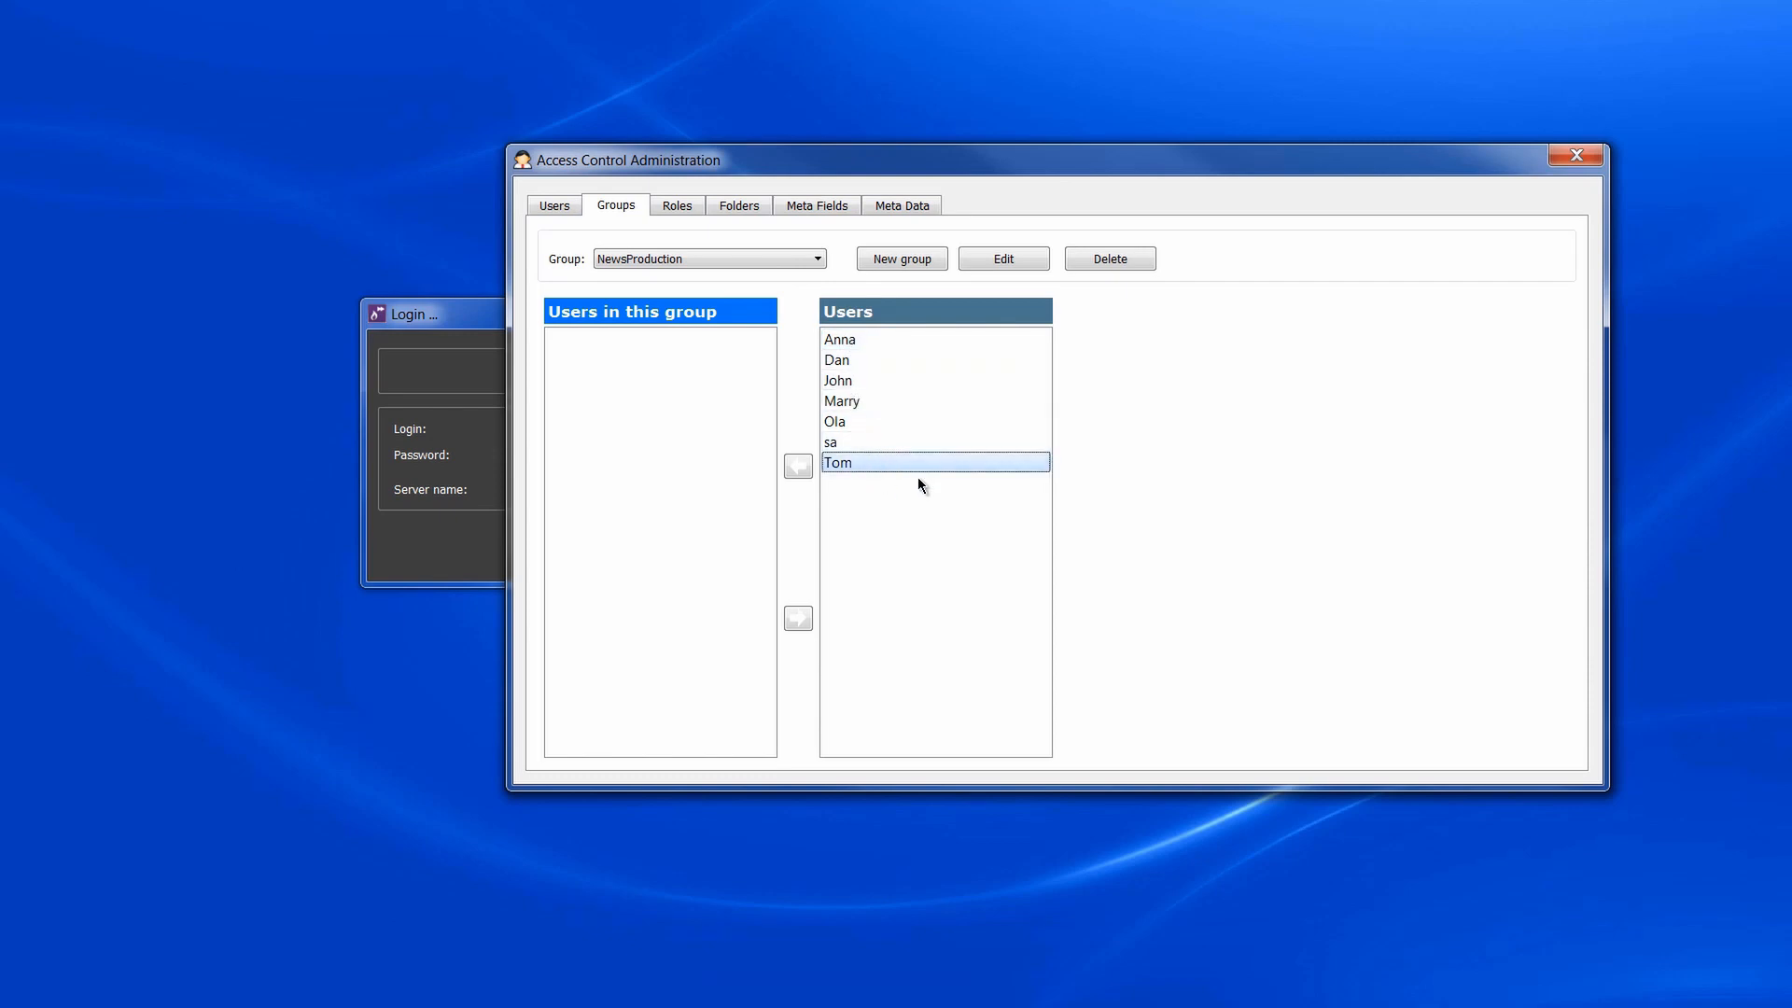
ctrl+click(845, 400)
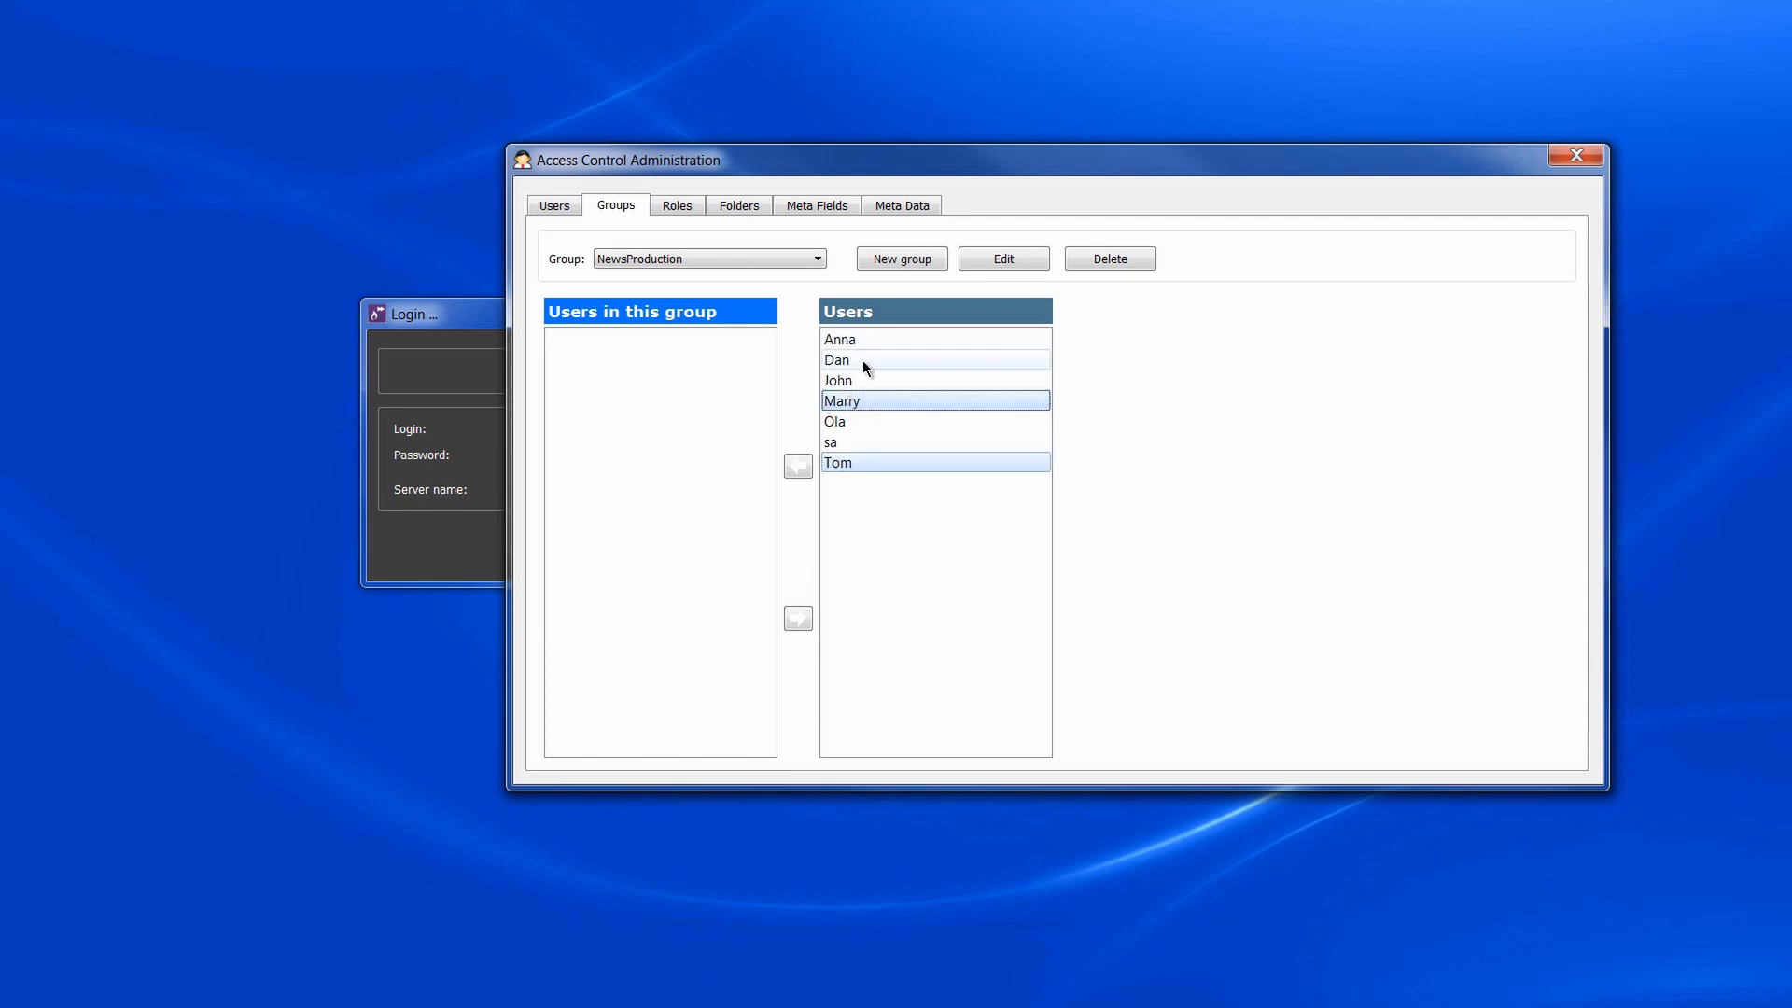
ctrl+click(857, 341)
click(798, 466)
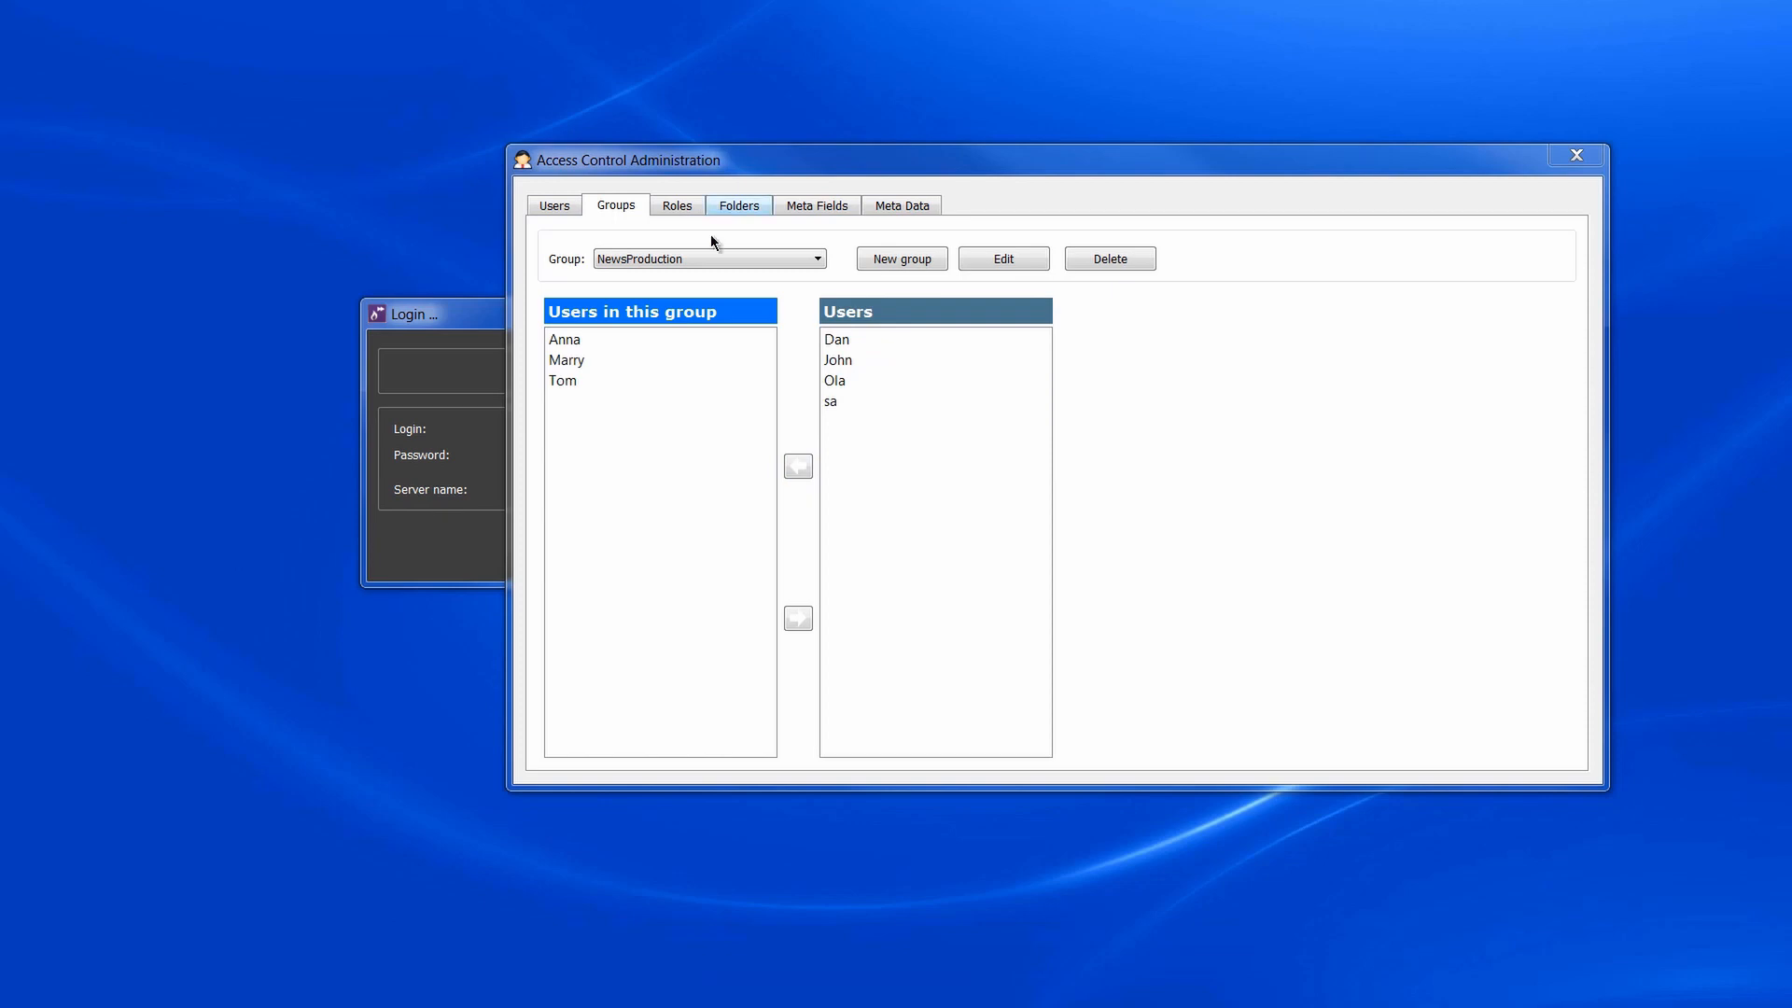
Set the WEATHER folder under MOTION_PATH to Group access mode and give the Weather group Modify permission.
click(756, 206)
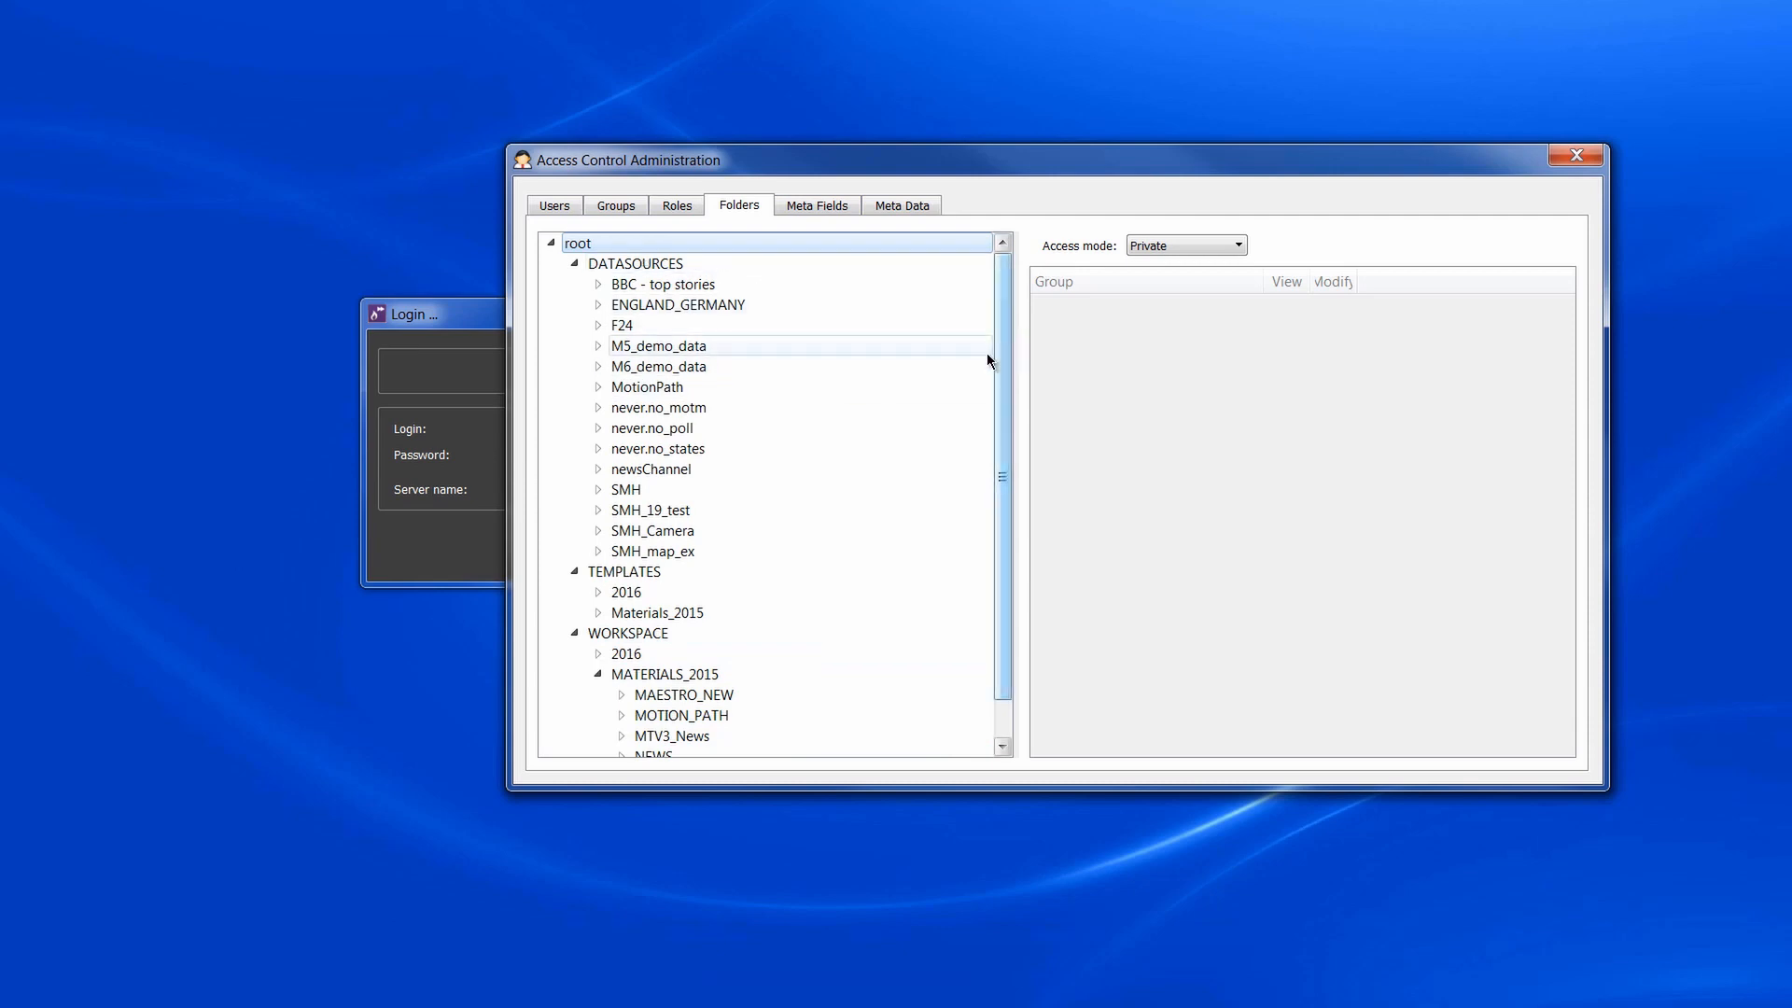
drag(1004, 347, 1030, 480)
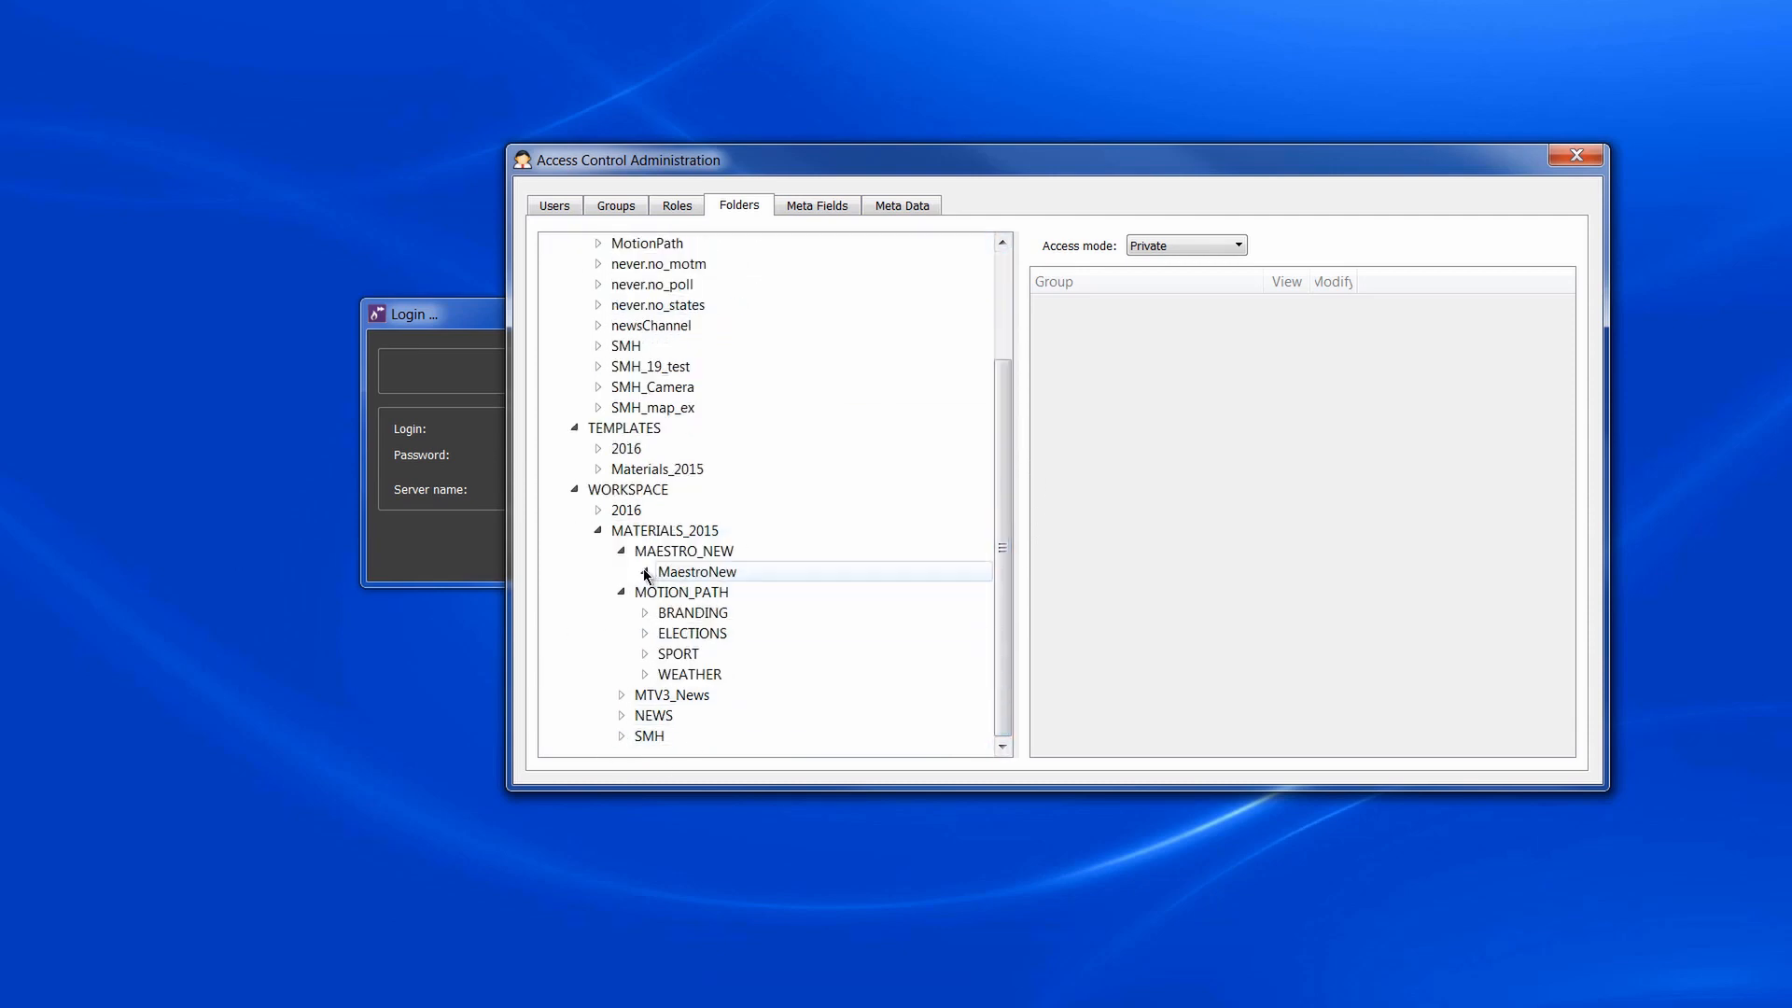
click(620, 552)
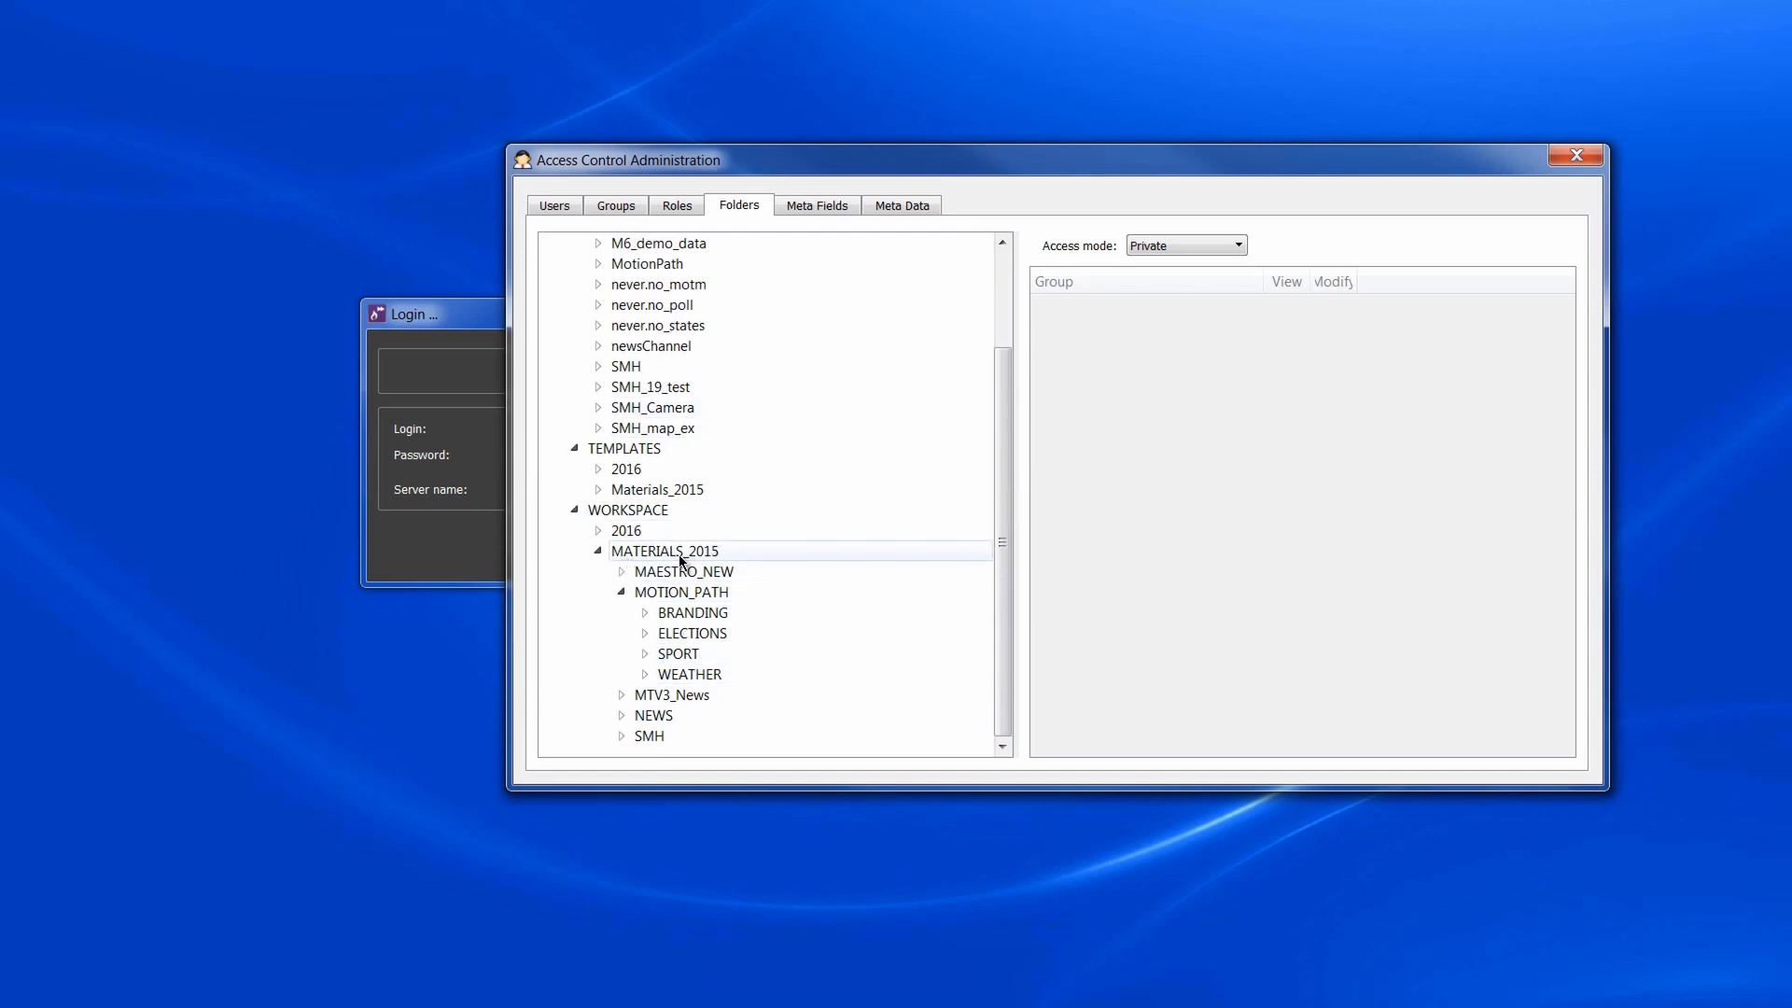
click(674, 681)
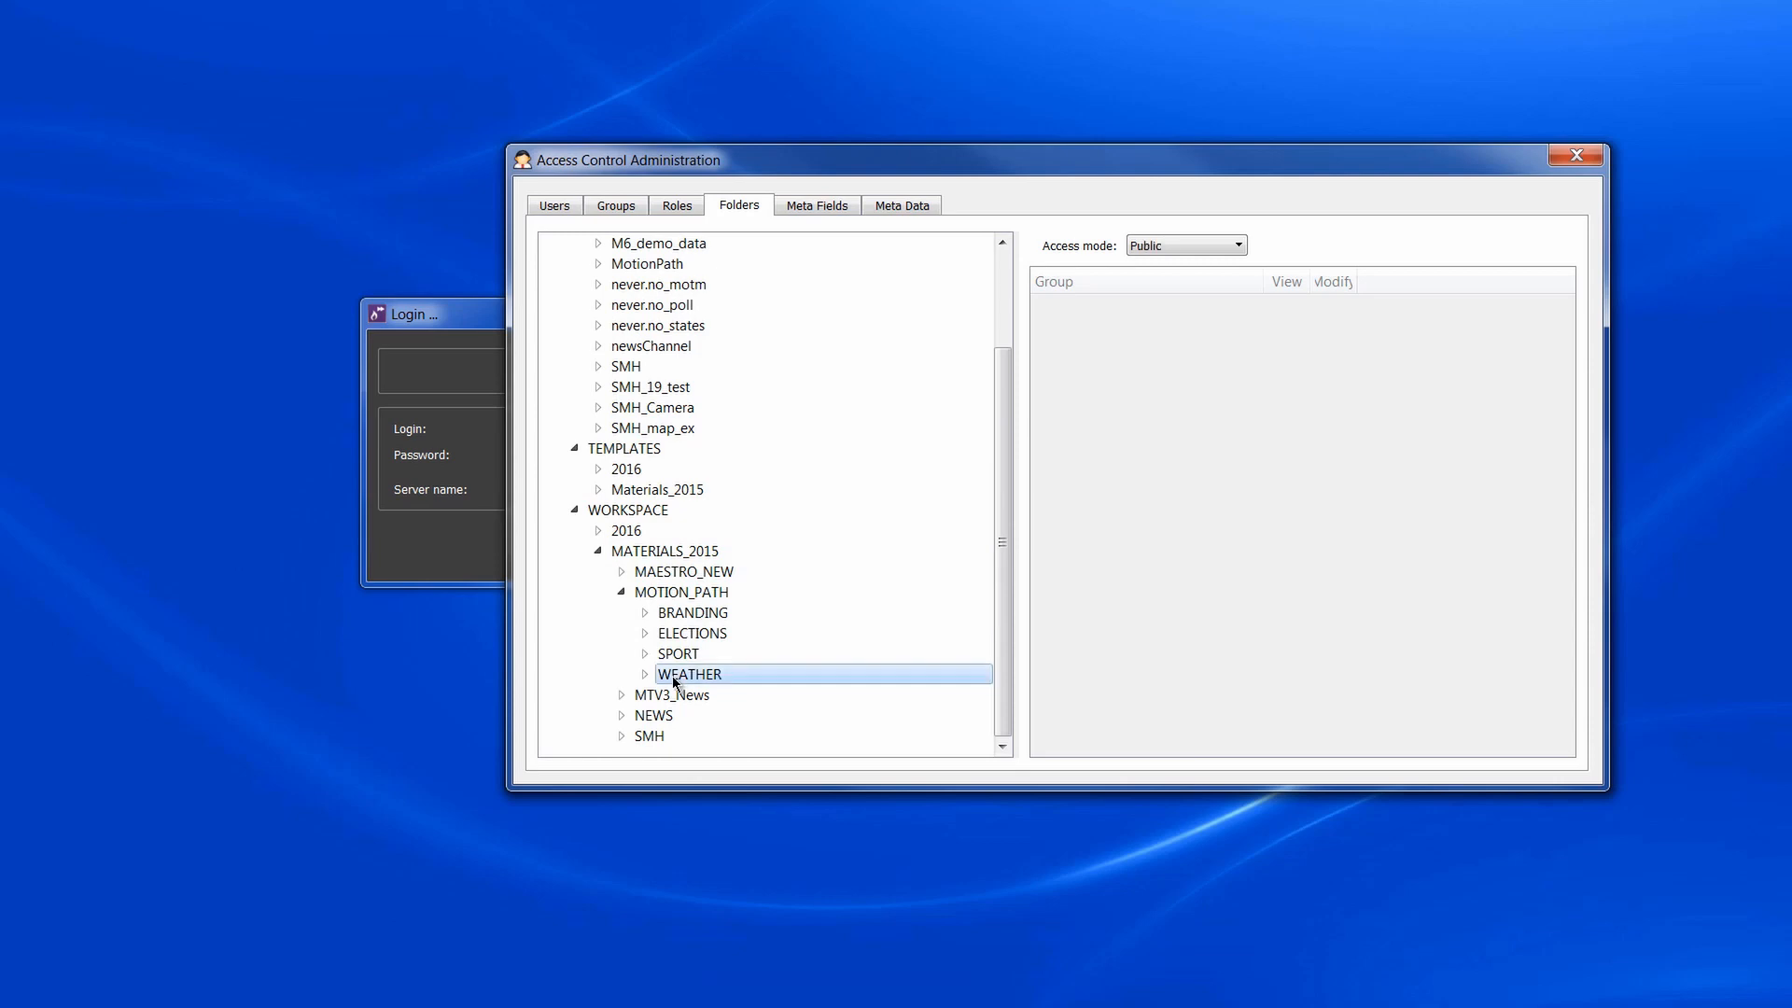
click(1241, 246)
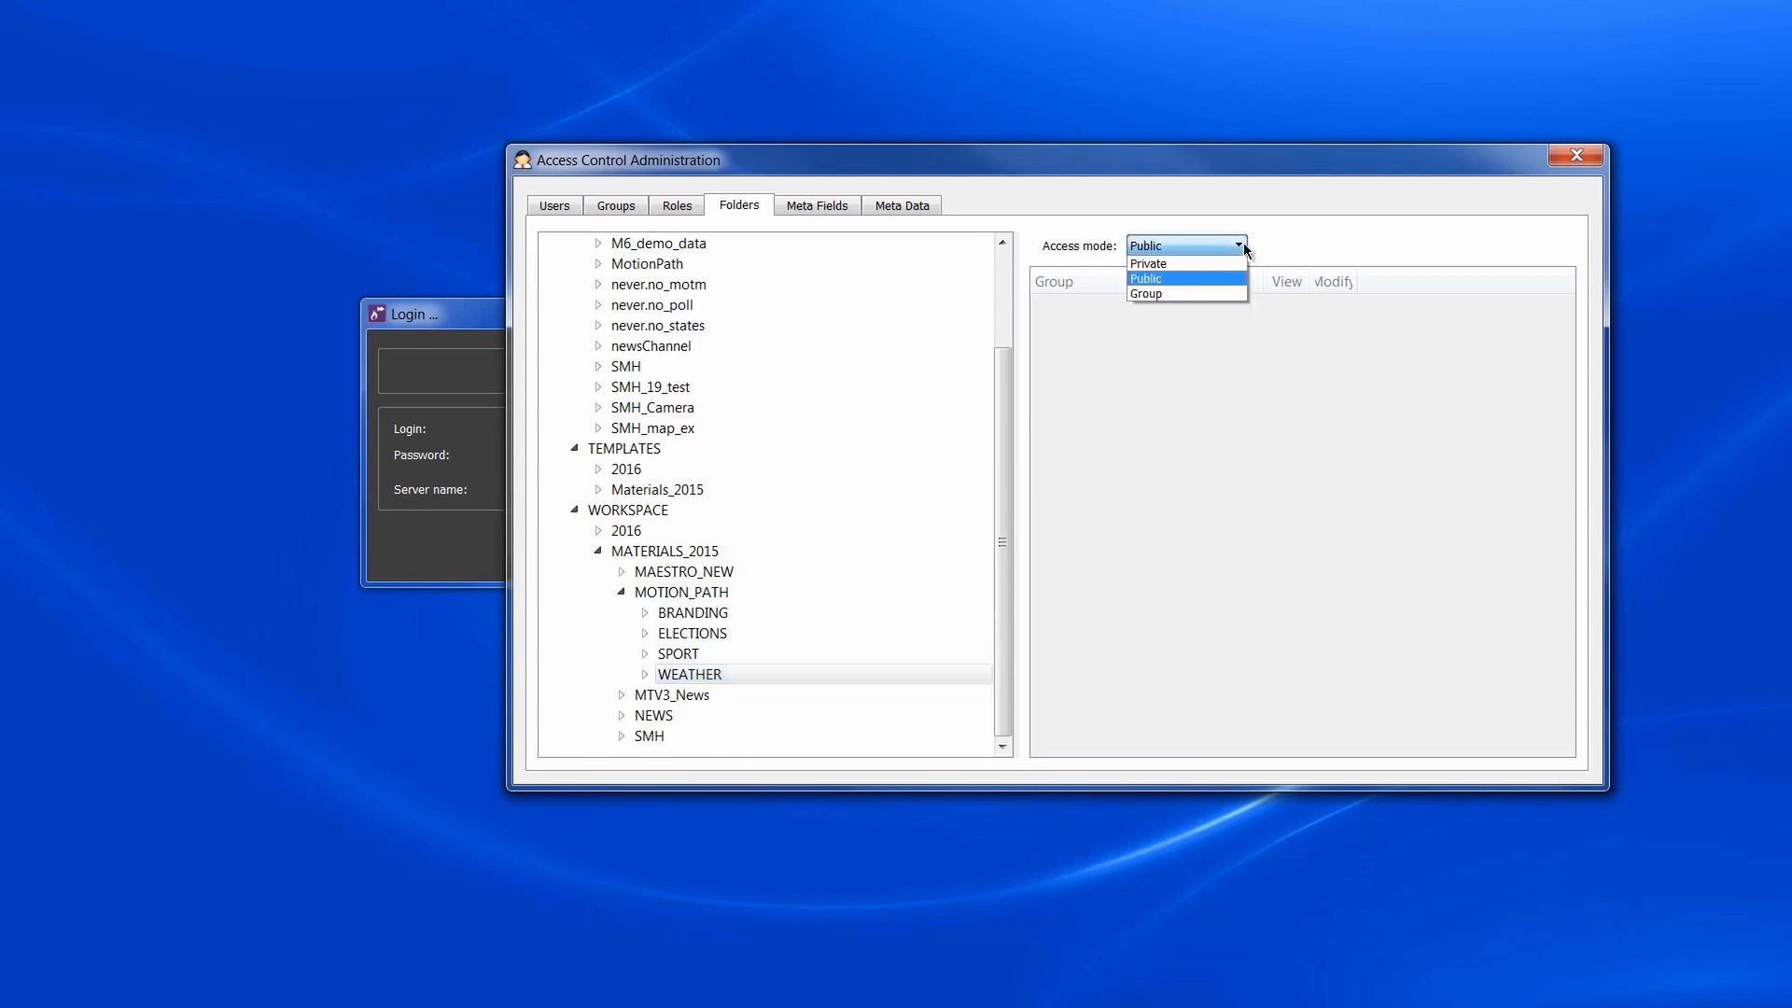
click(1215, 293)
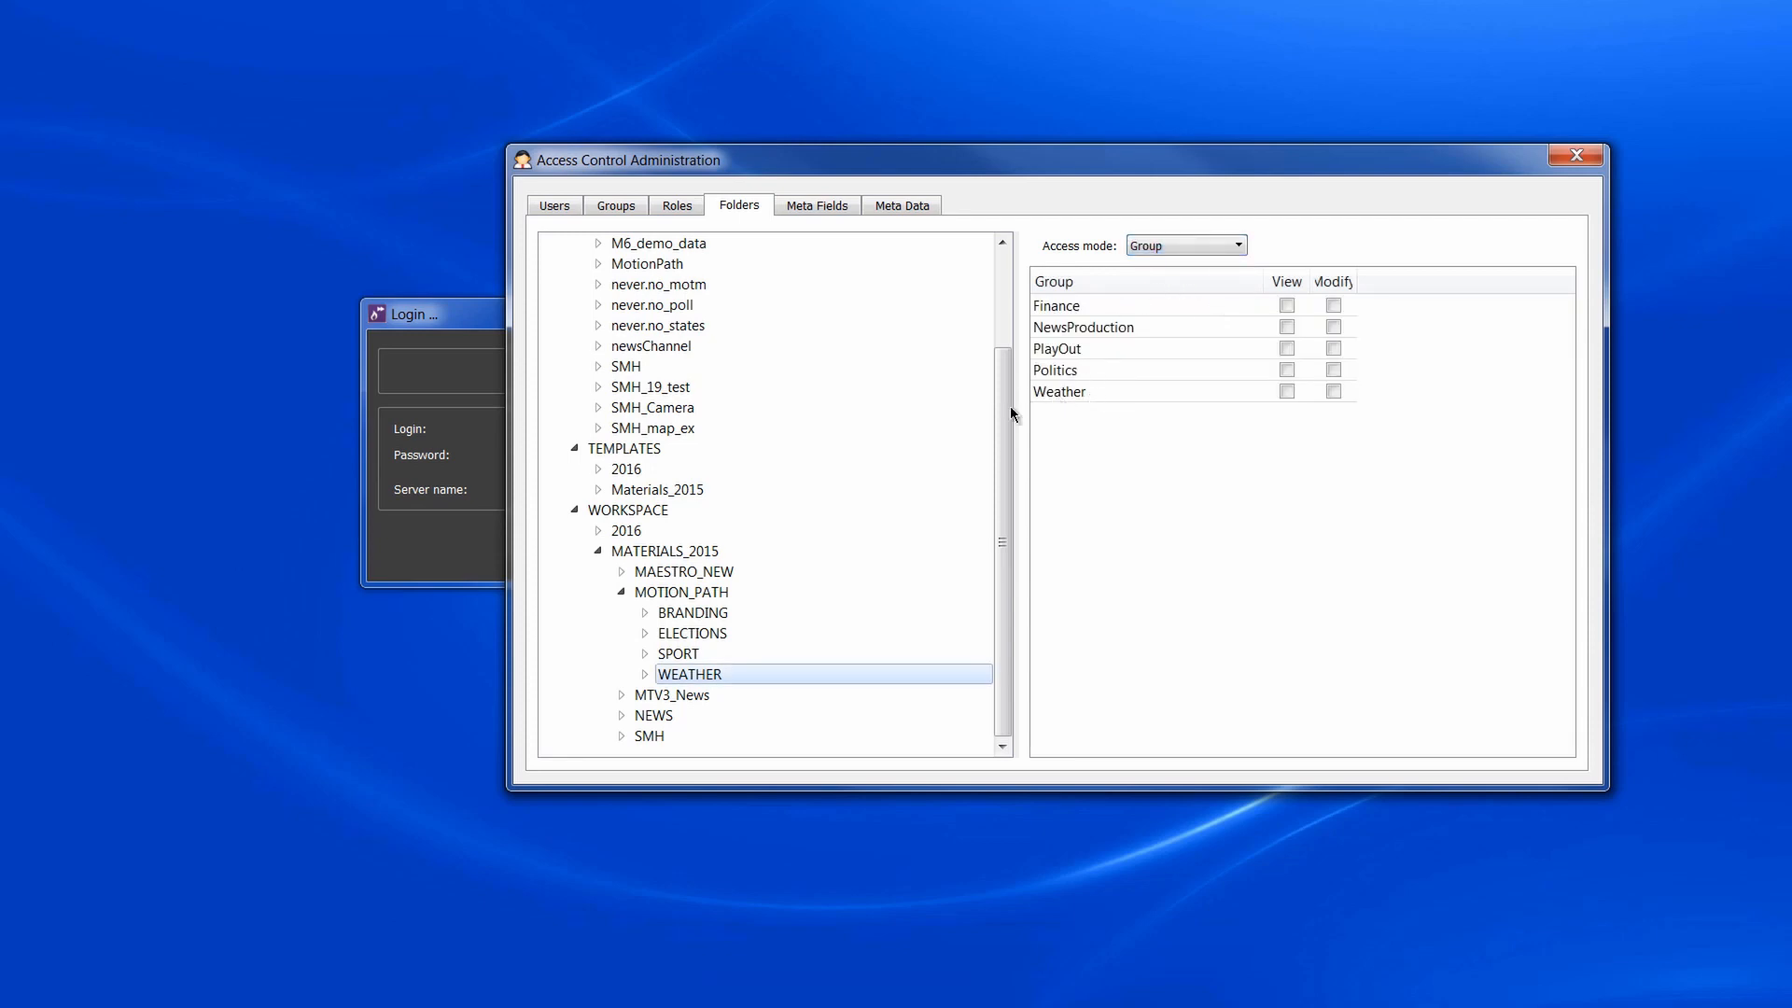
click(1333, 392)
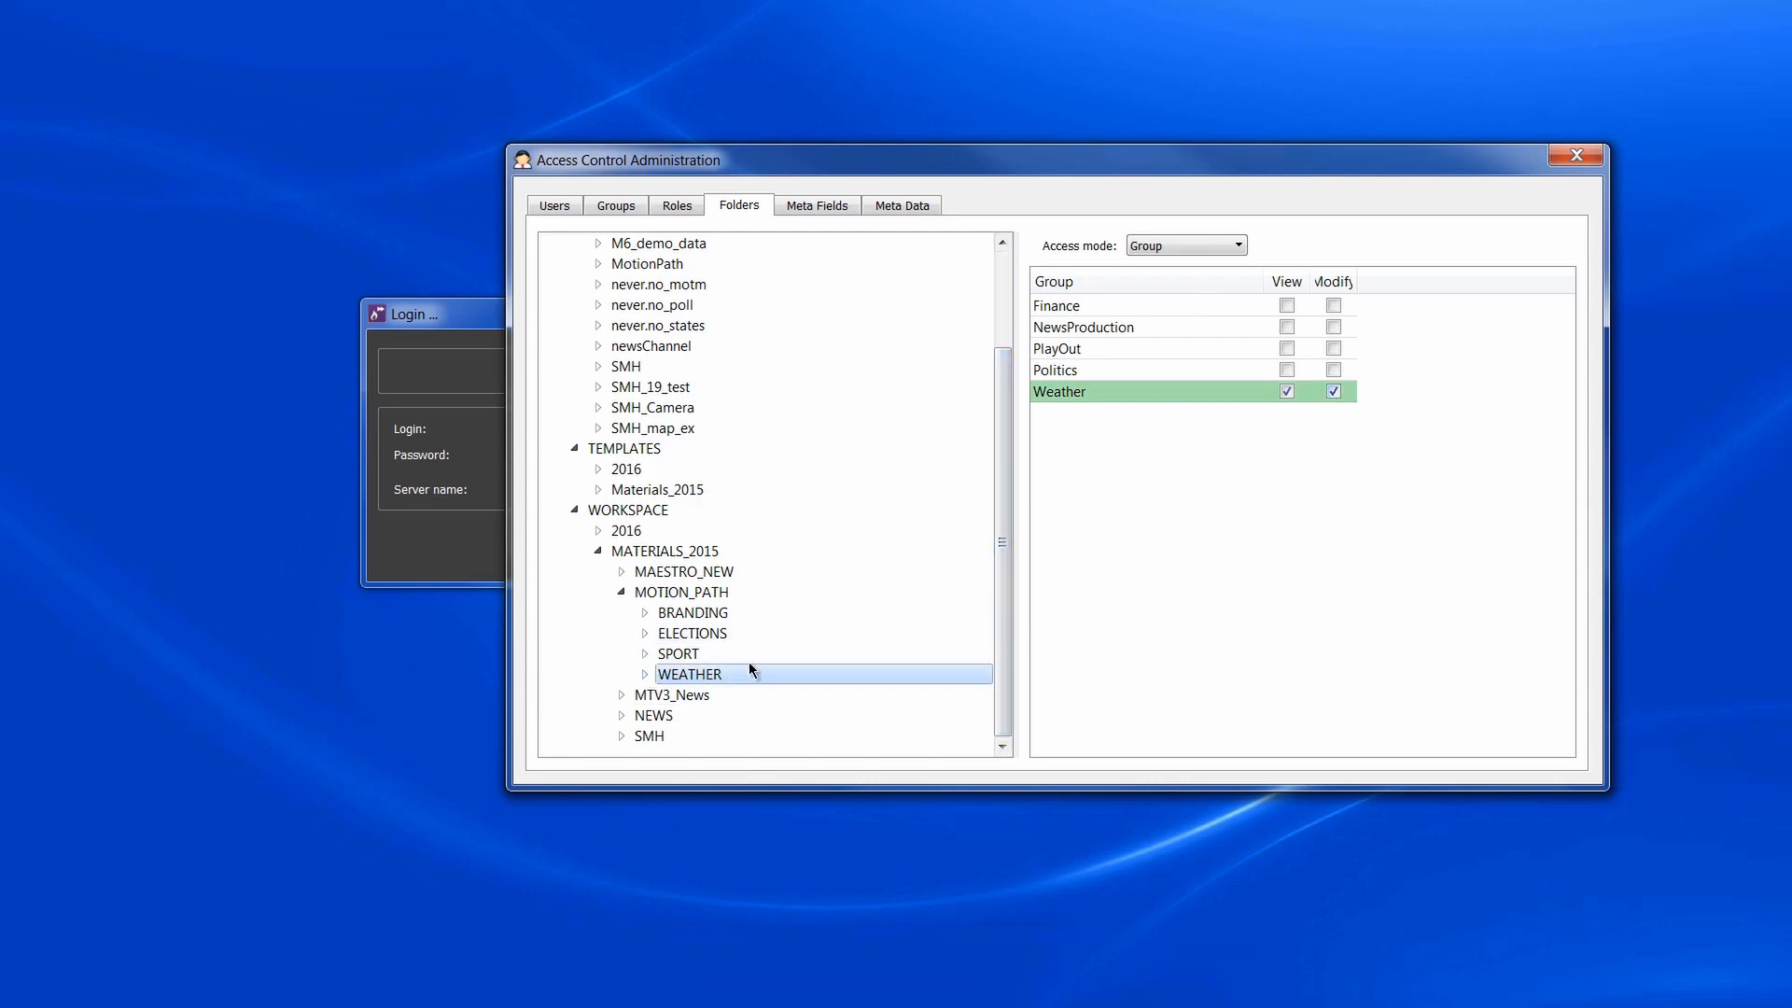
Grant View permission on the WEATHER folder to the Politics, NewsProduction, PlayOut and Finance groups.
click(1288, 371)
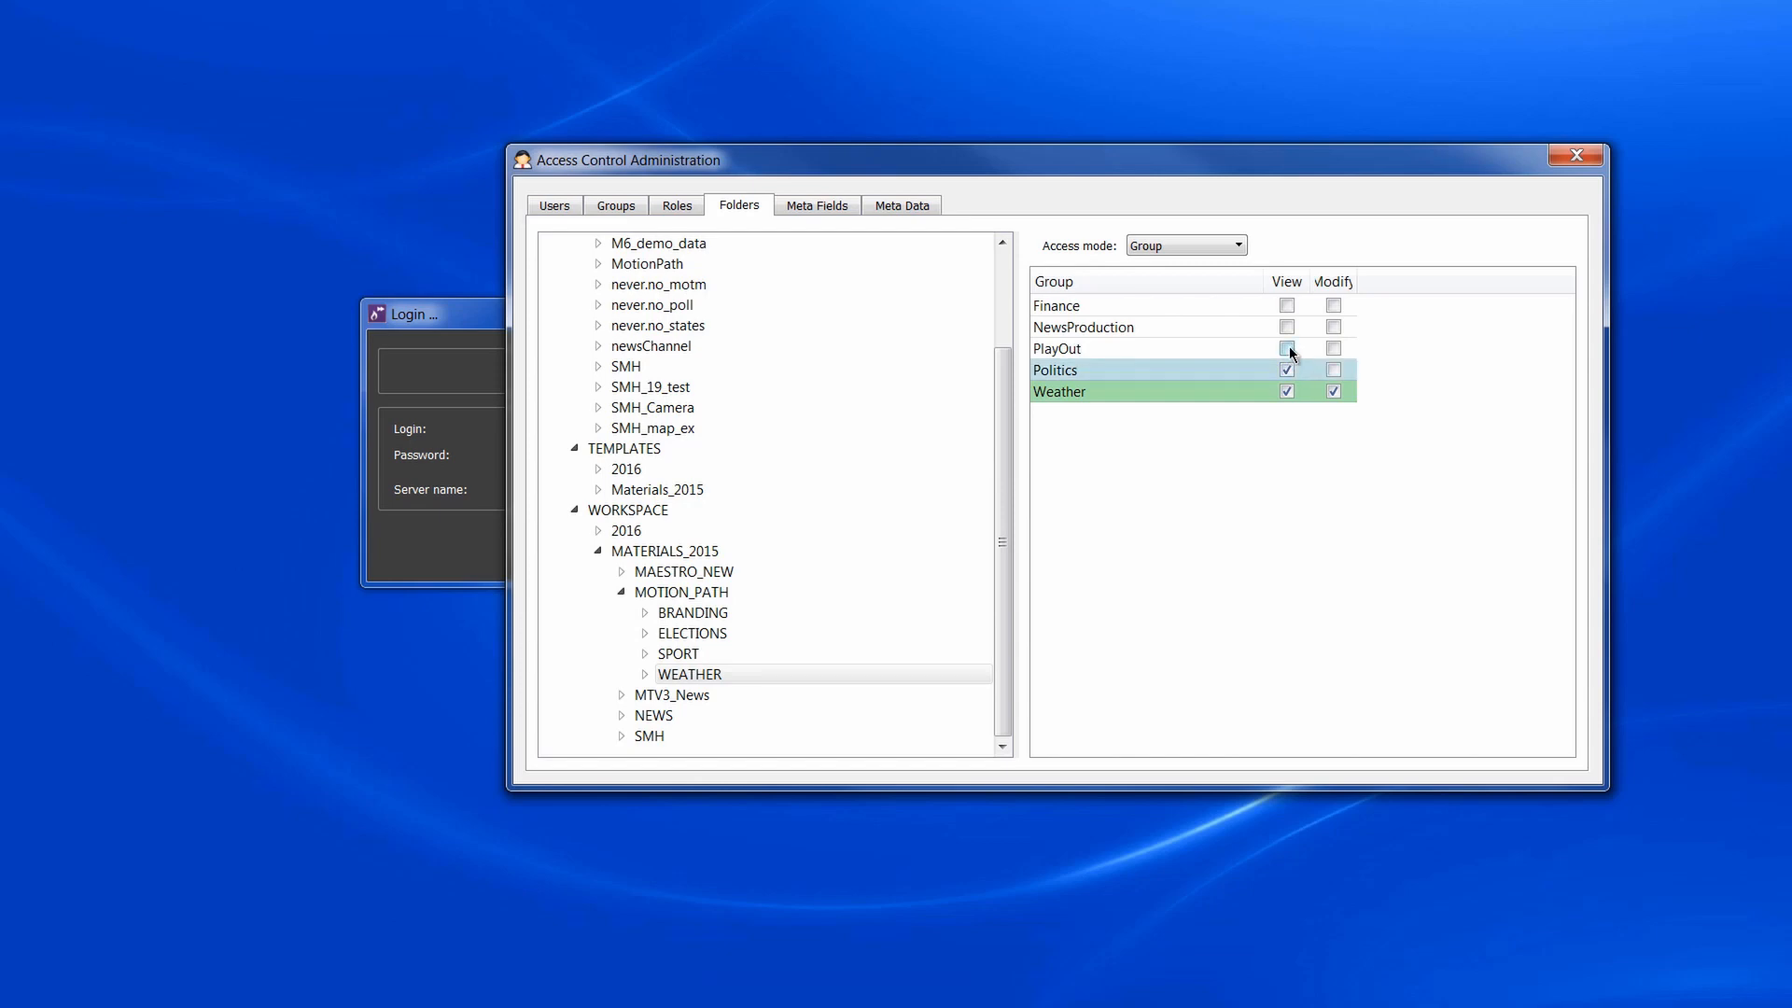
click(1287, 327)
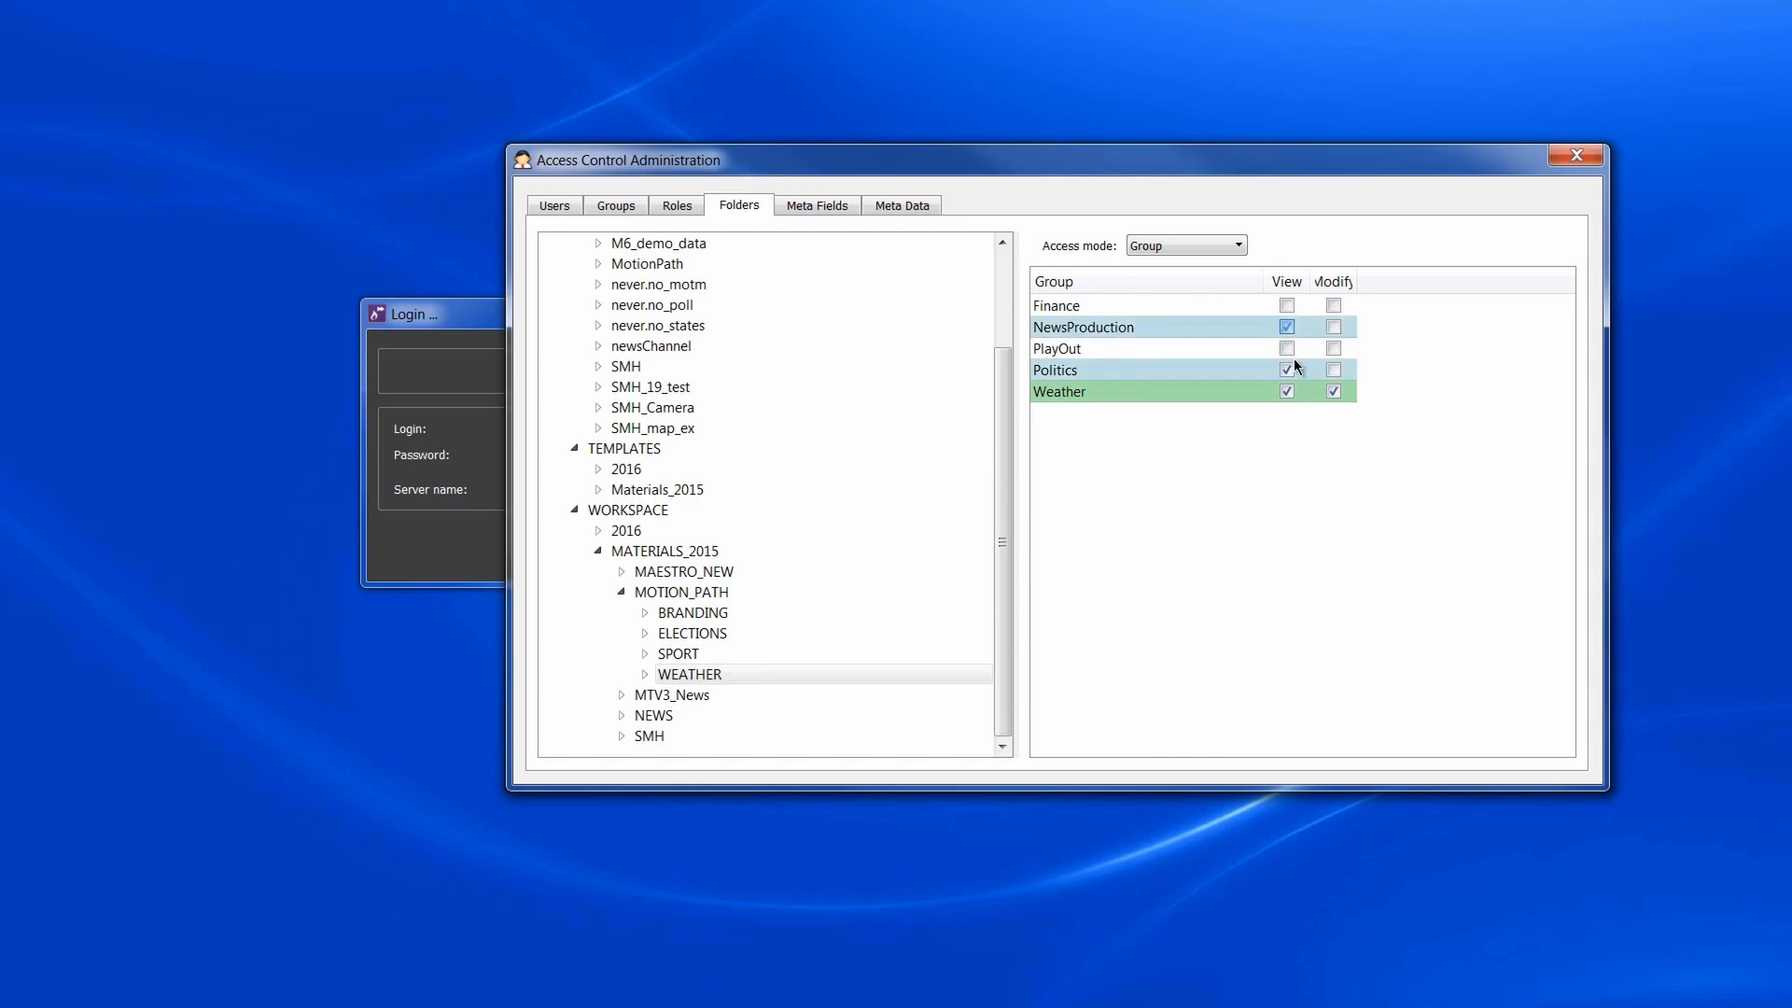
click(1287, 350)
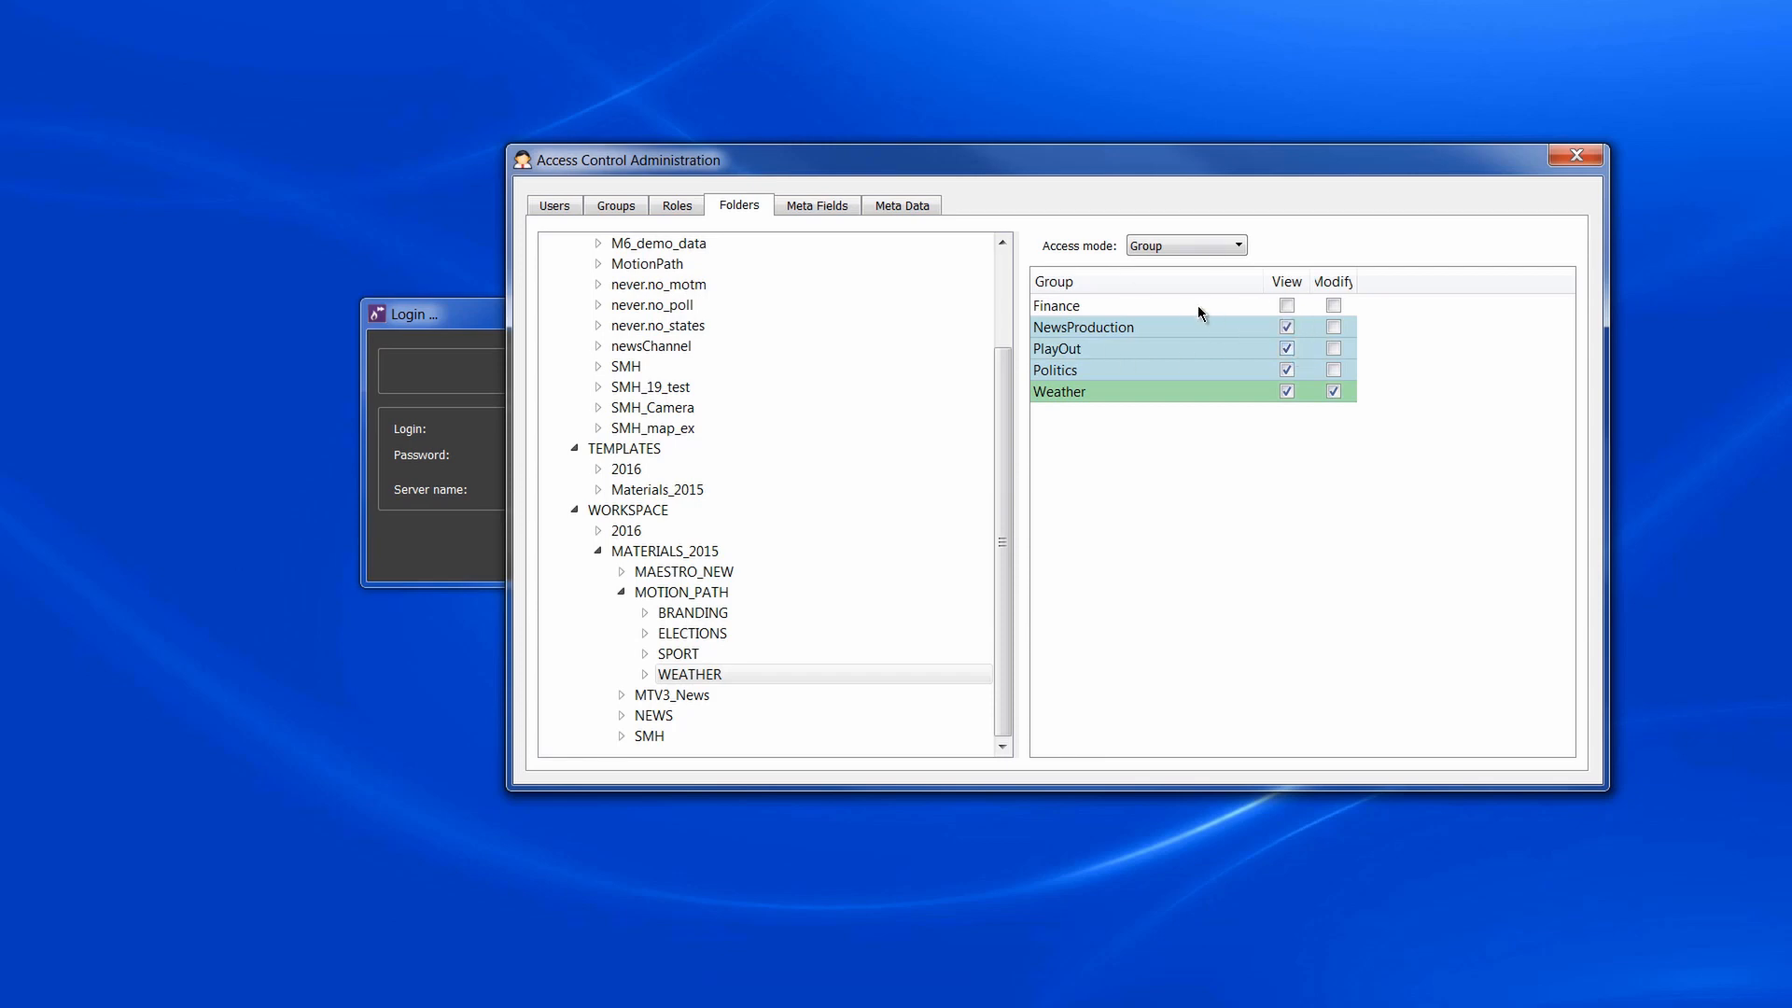
click(1287, 305)
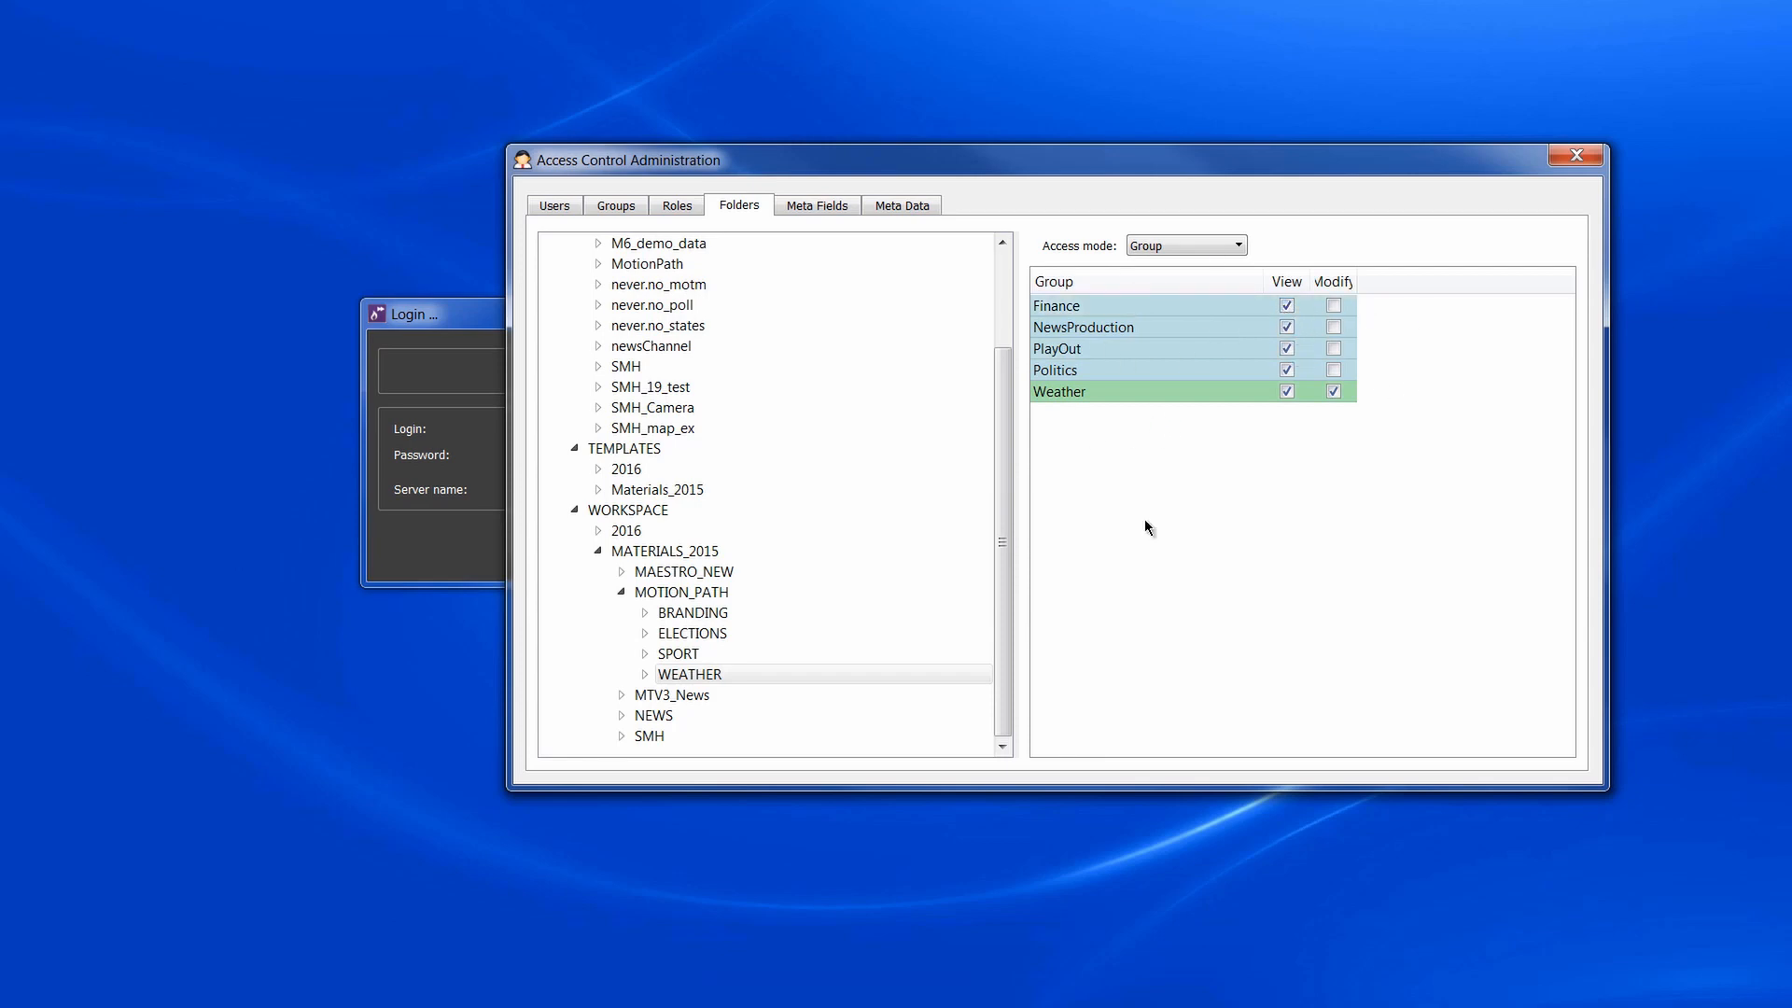
For the NEWS folder under MATERIALS_2015, grant the NewsProduction group Modify permission and the Weather group View permission.
click(674, 716)
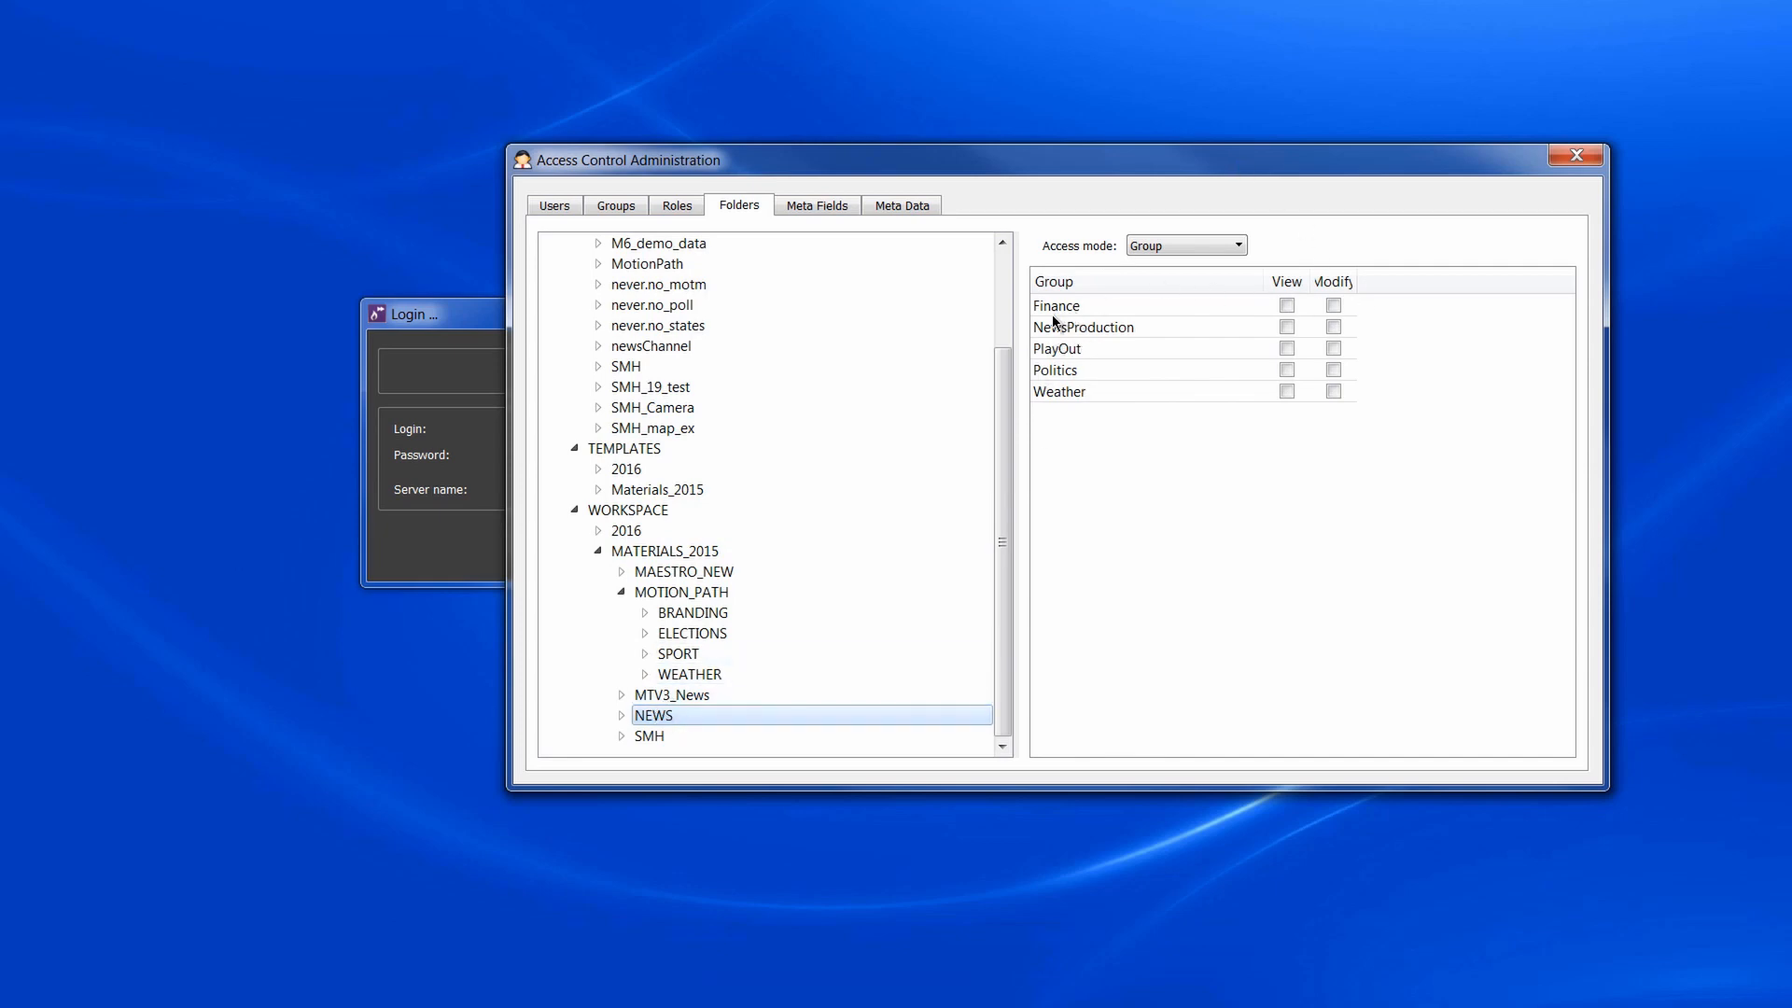
click(1333, 328)
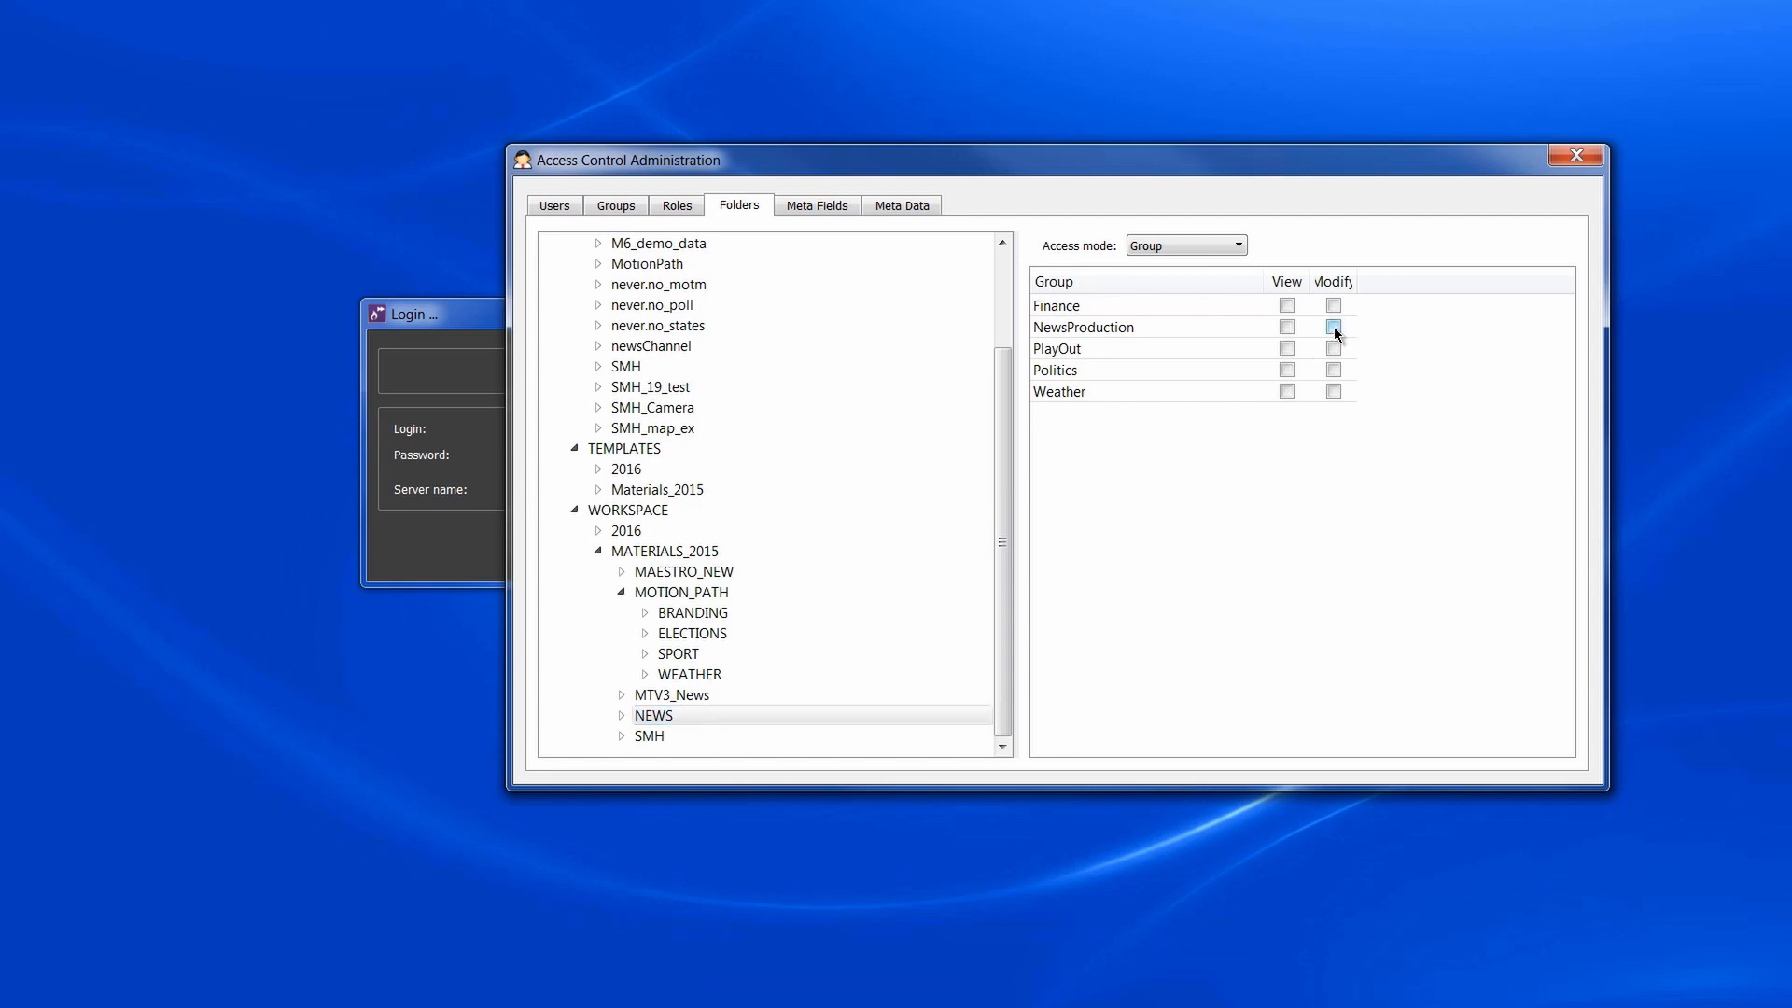
click(1287, 391)
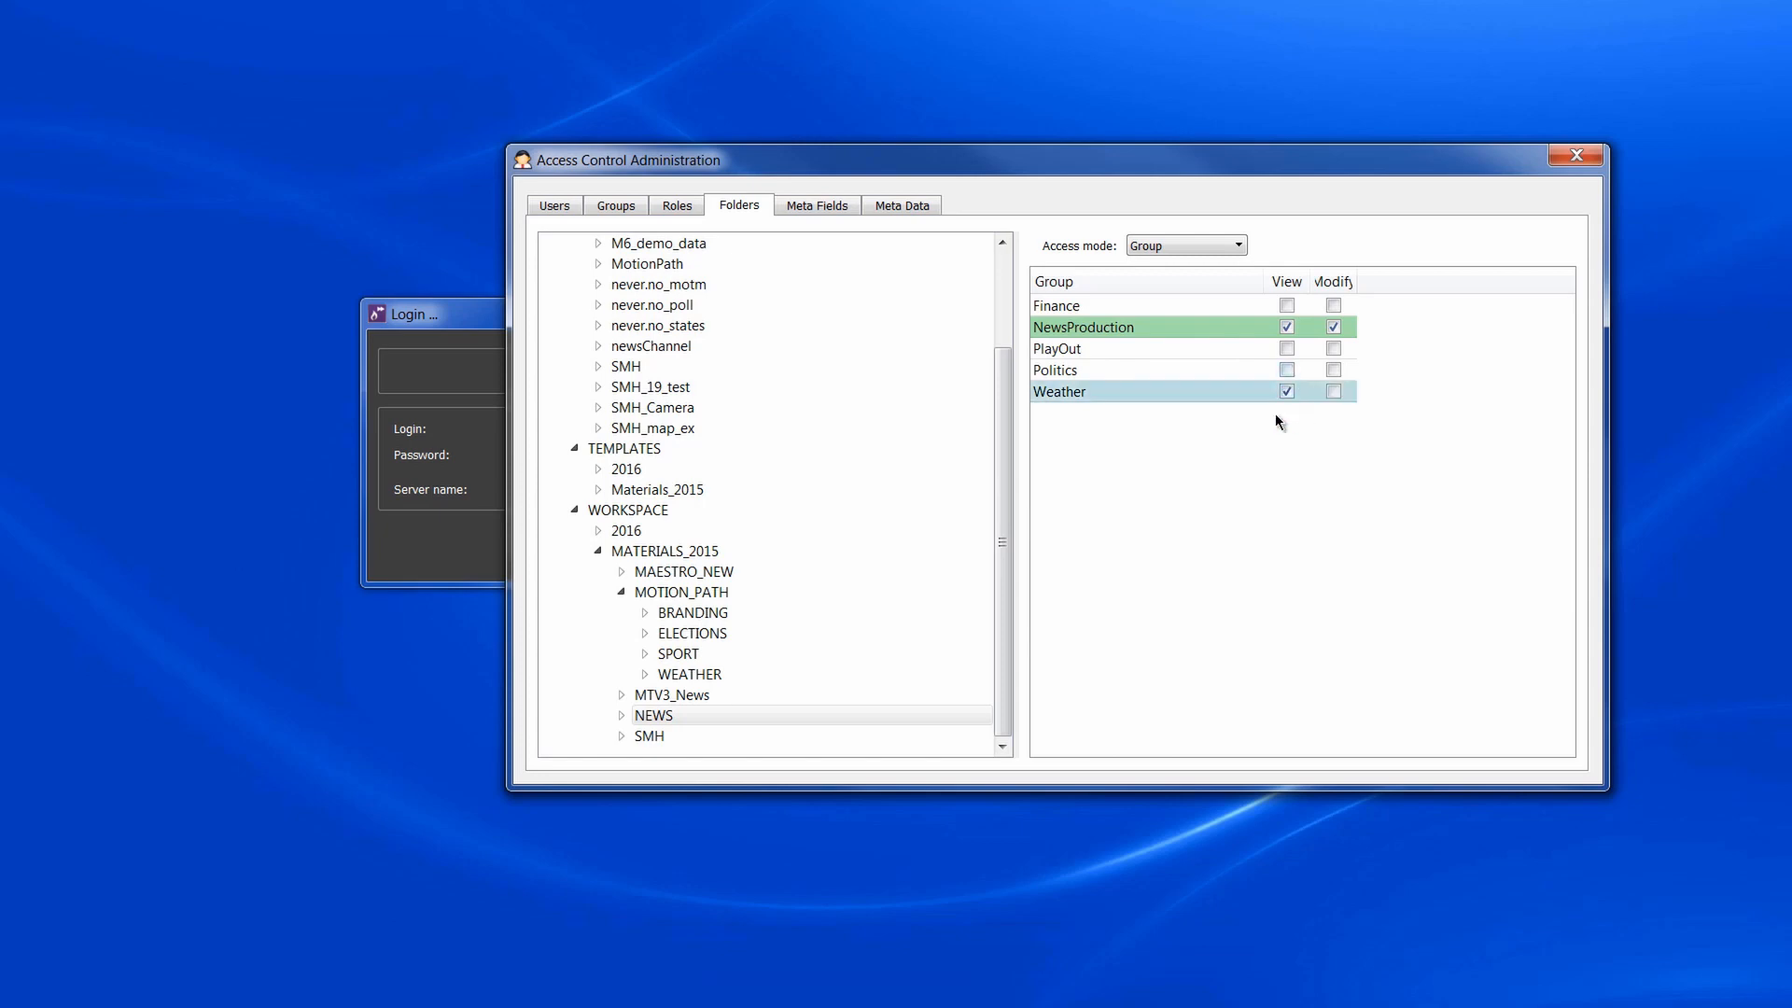
On the NEWS folder, grant Modify permission to the Politics and Finance groups and View permission to the PlayOut group.
click(1333, 370)
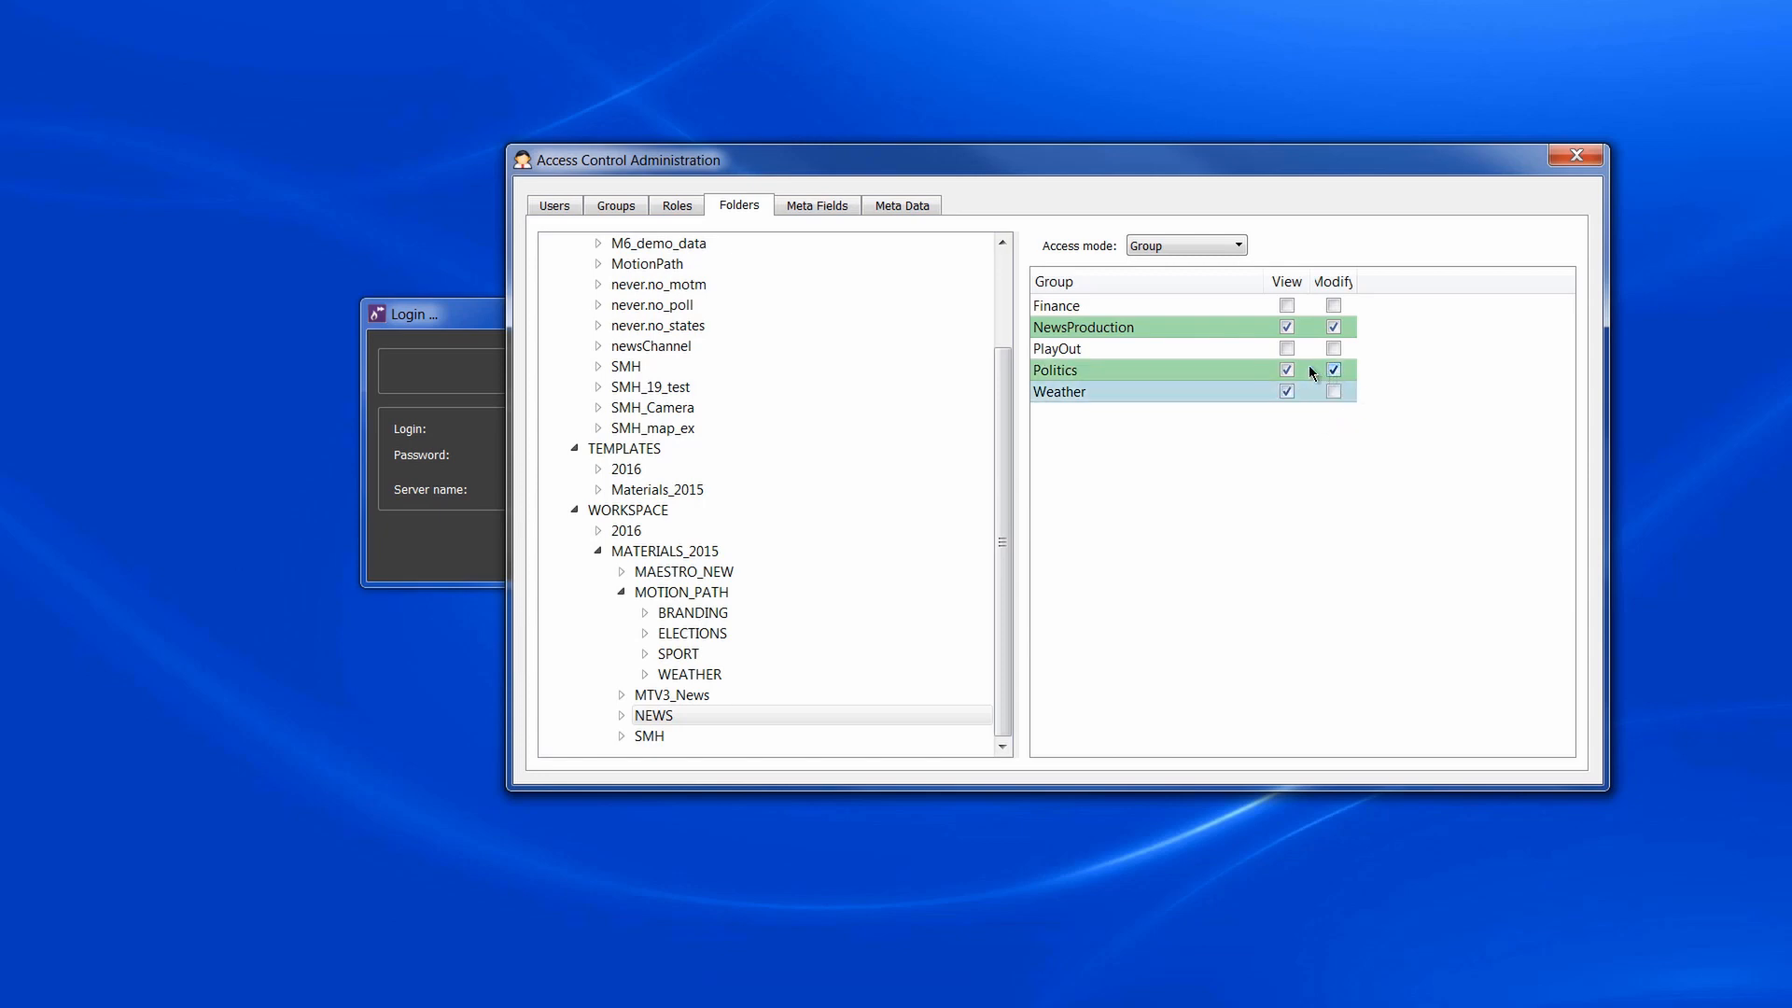
click(1287, 348)
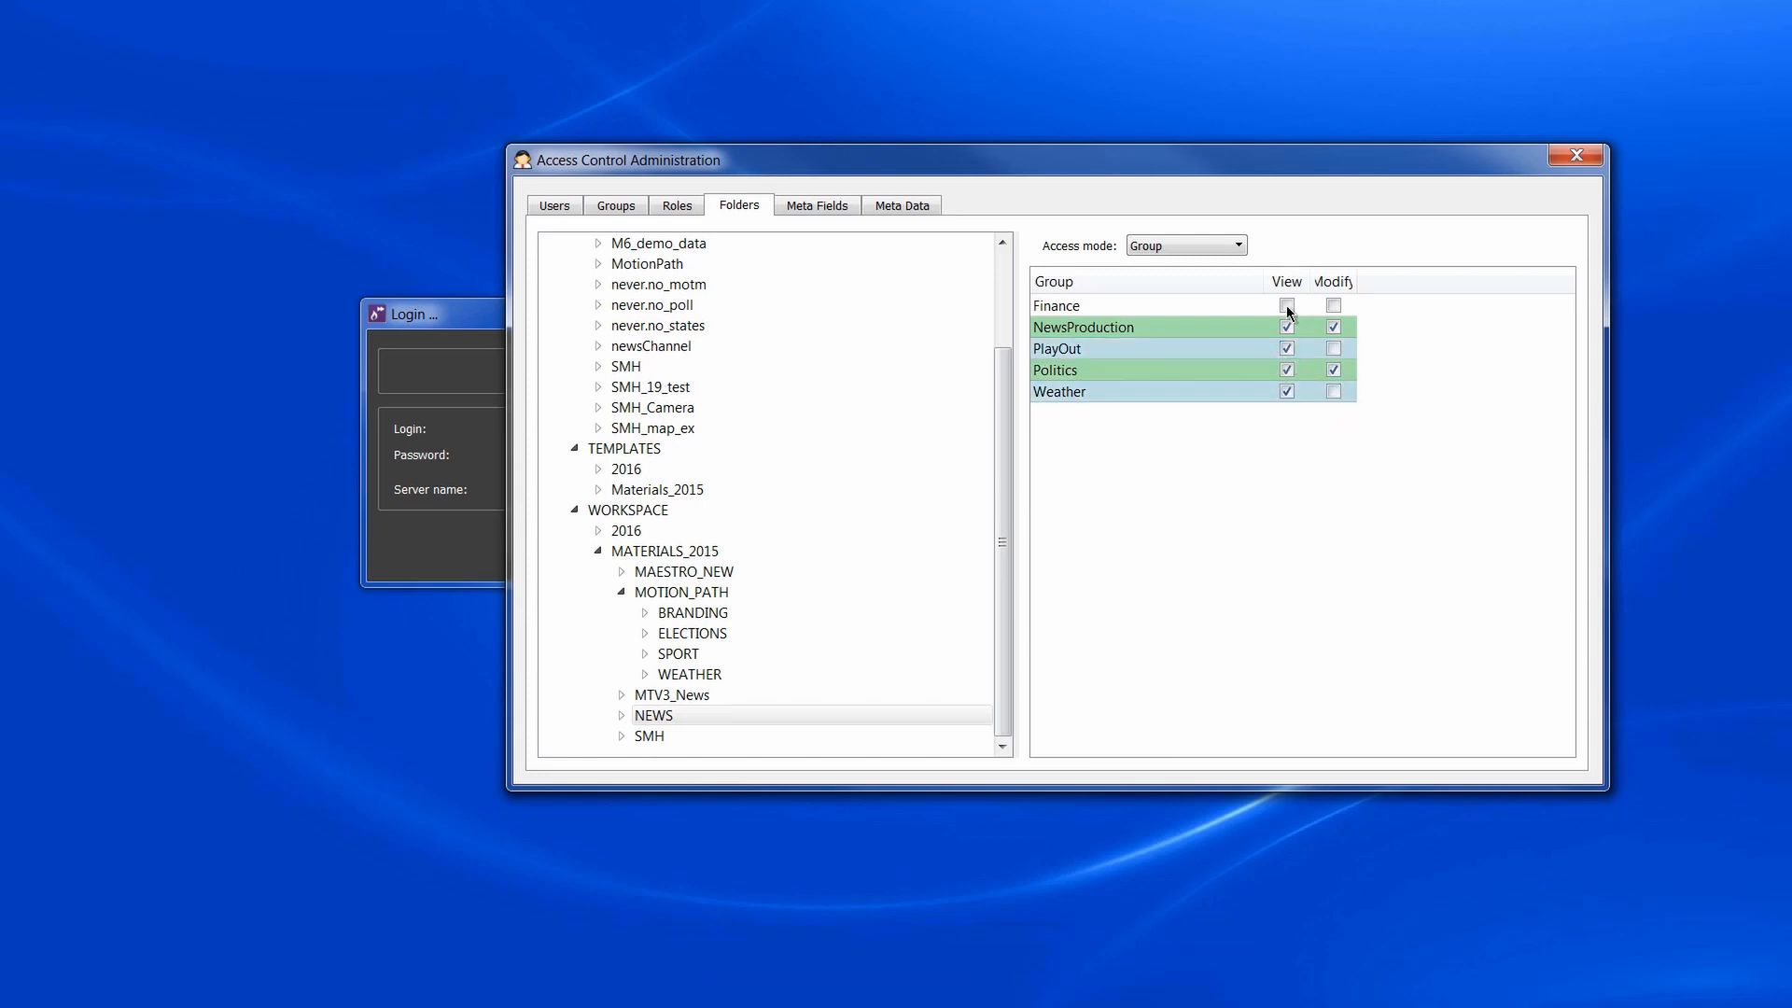
click(1334, 305)
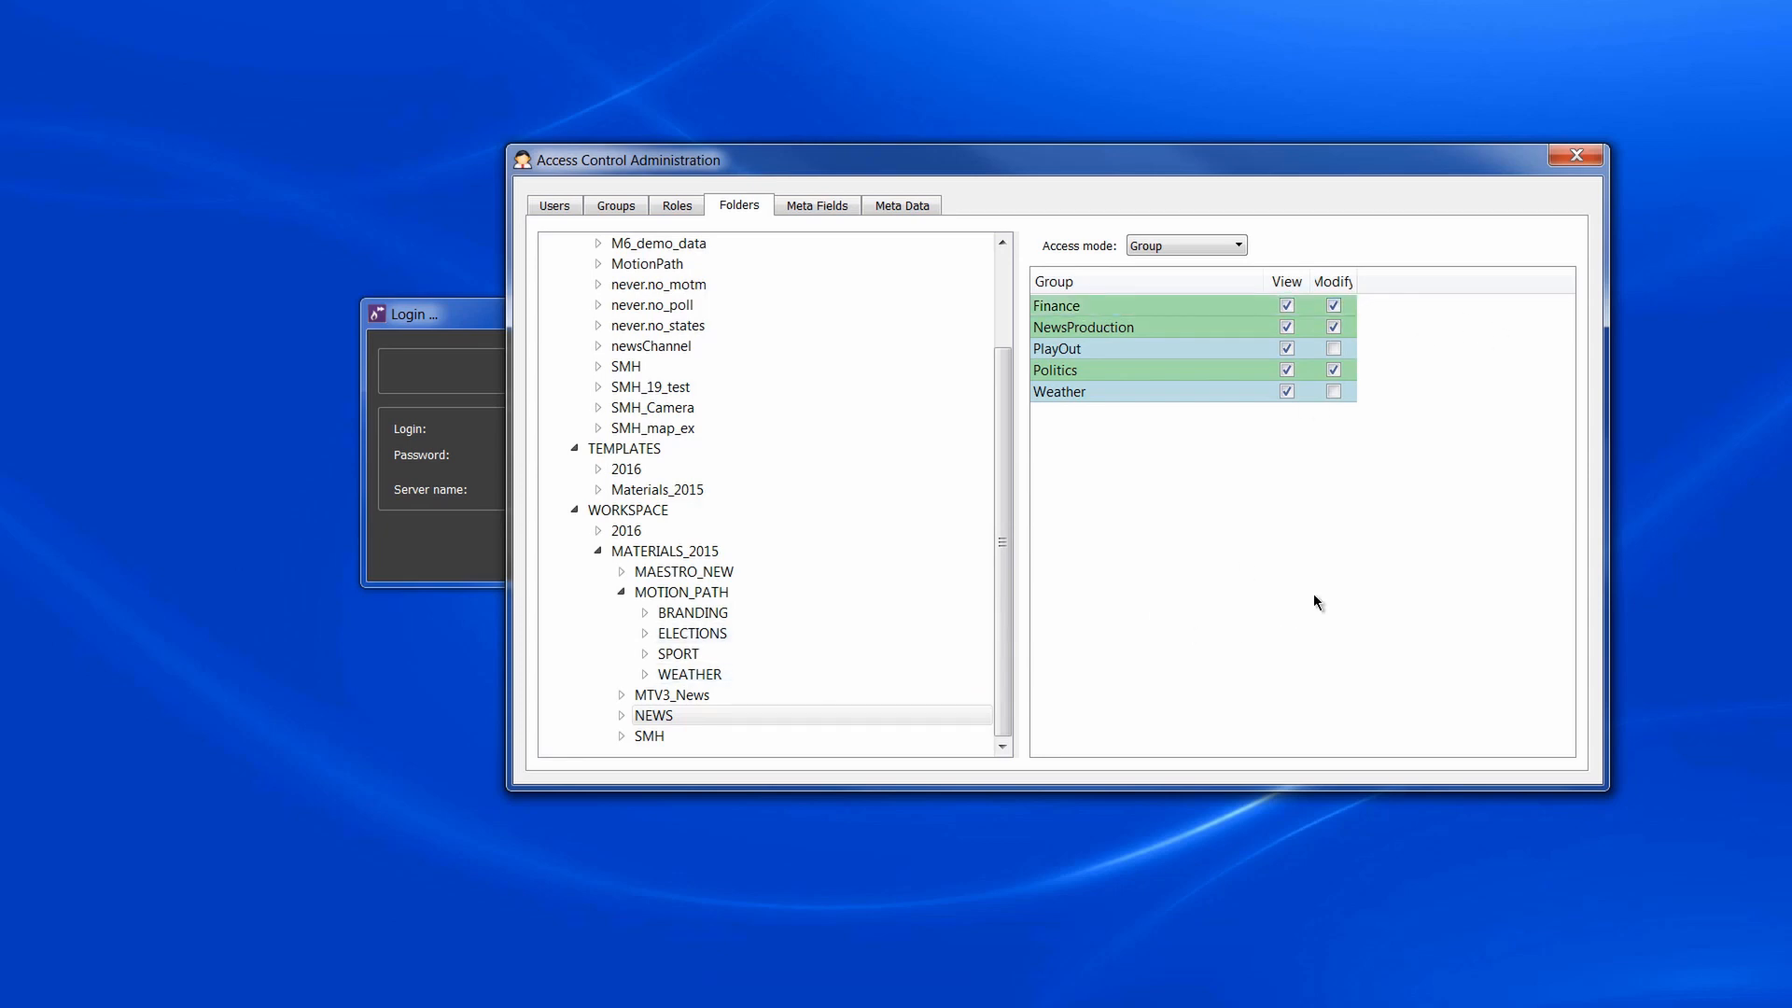
Assign the NAME and TYPE meta fields to the Rundown asset type's metadata.
click(924, 207)
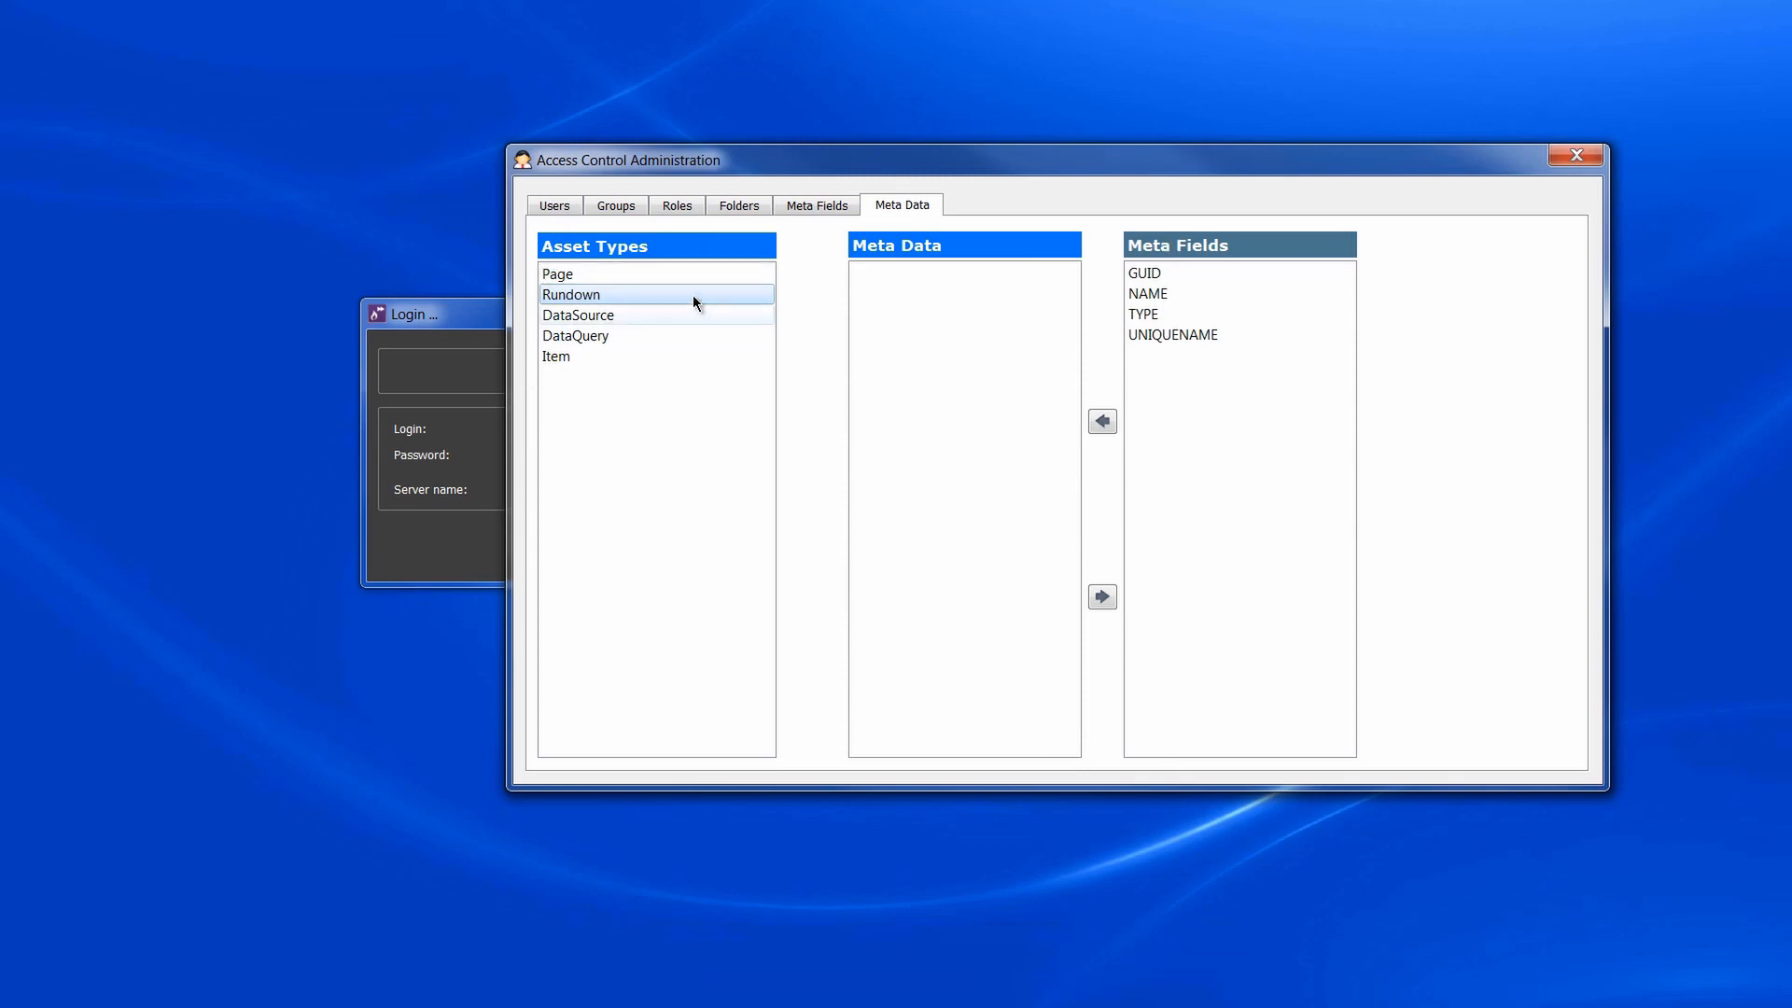
click(560, 274)
click(566, 296)
click(1148, 293)
click(585, 293)
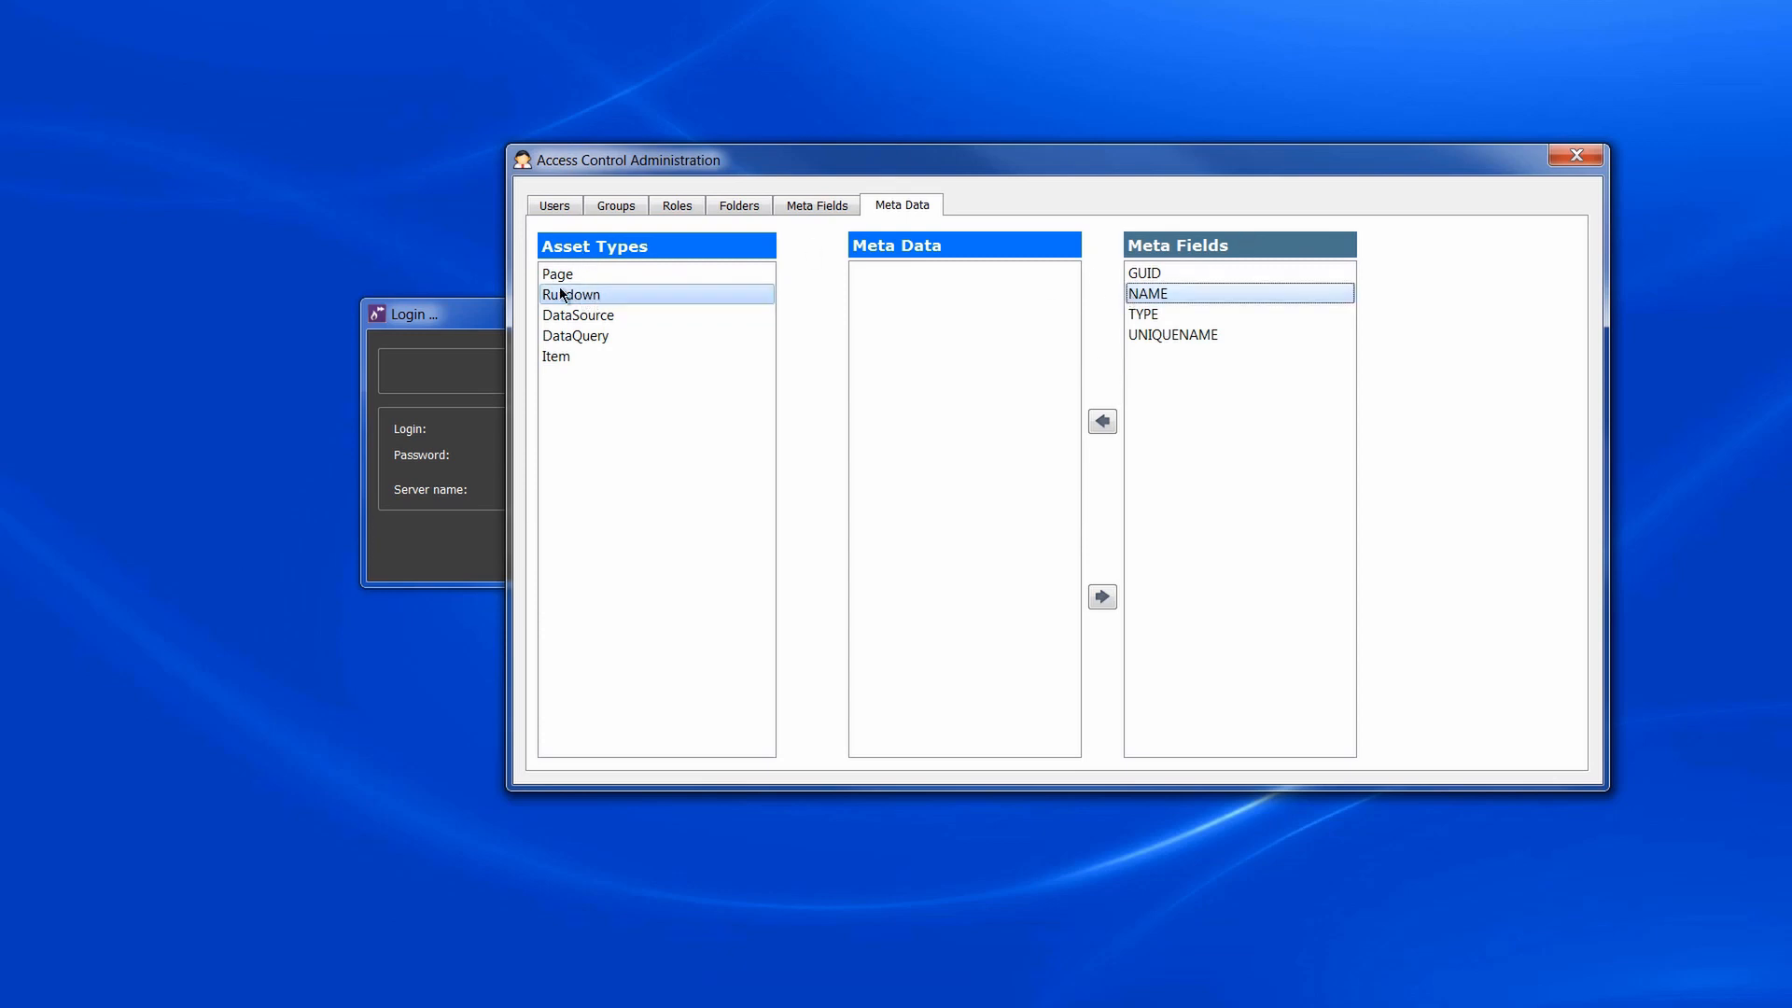
ctrl+click(1146, 314)
click(1102, 421)
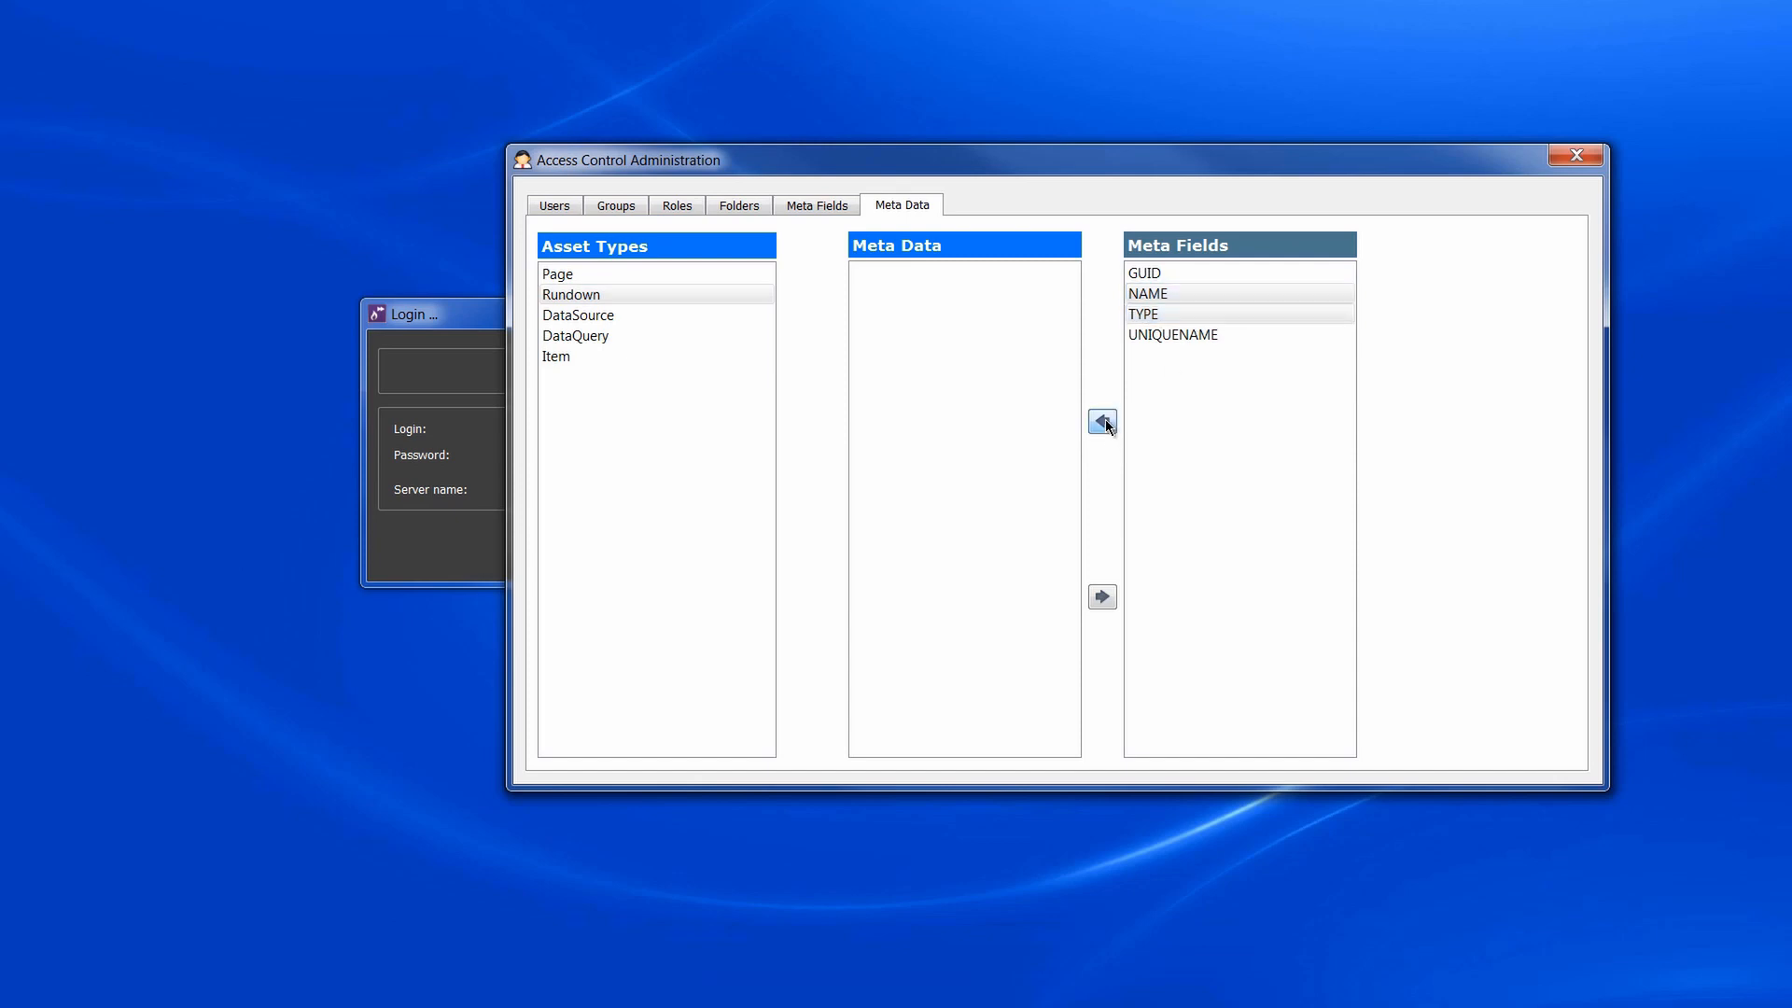
click(620, 297)
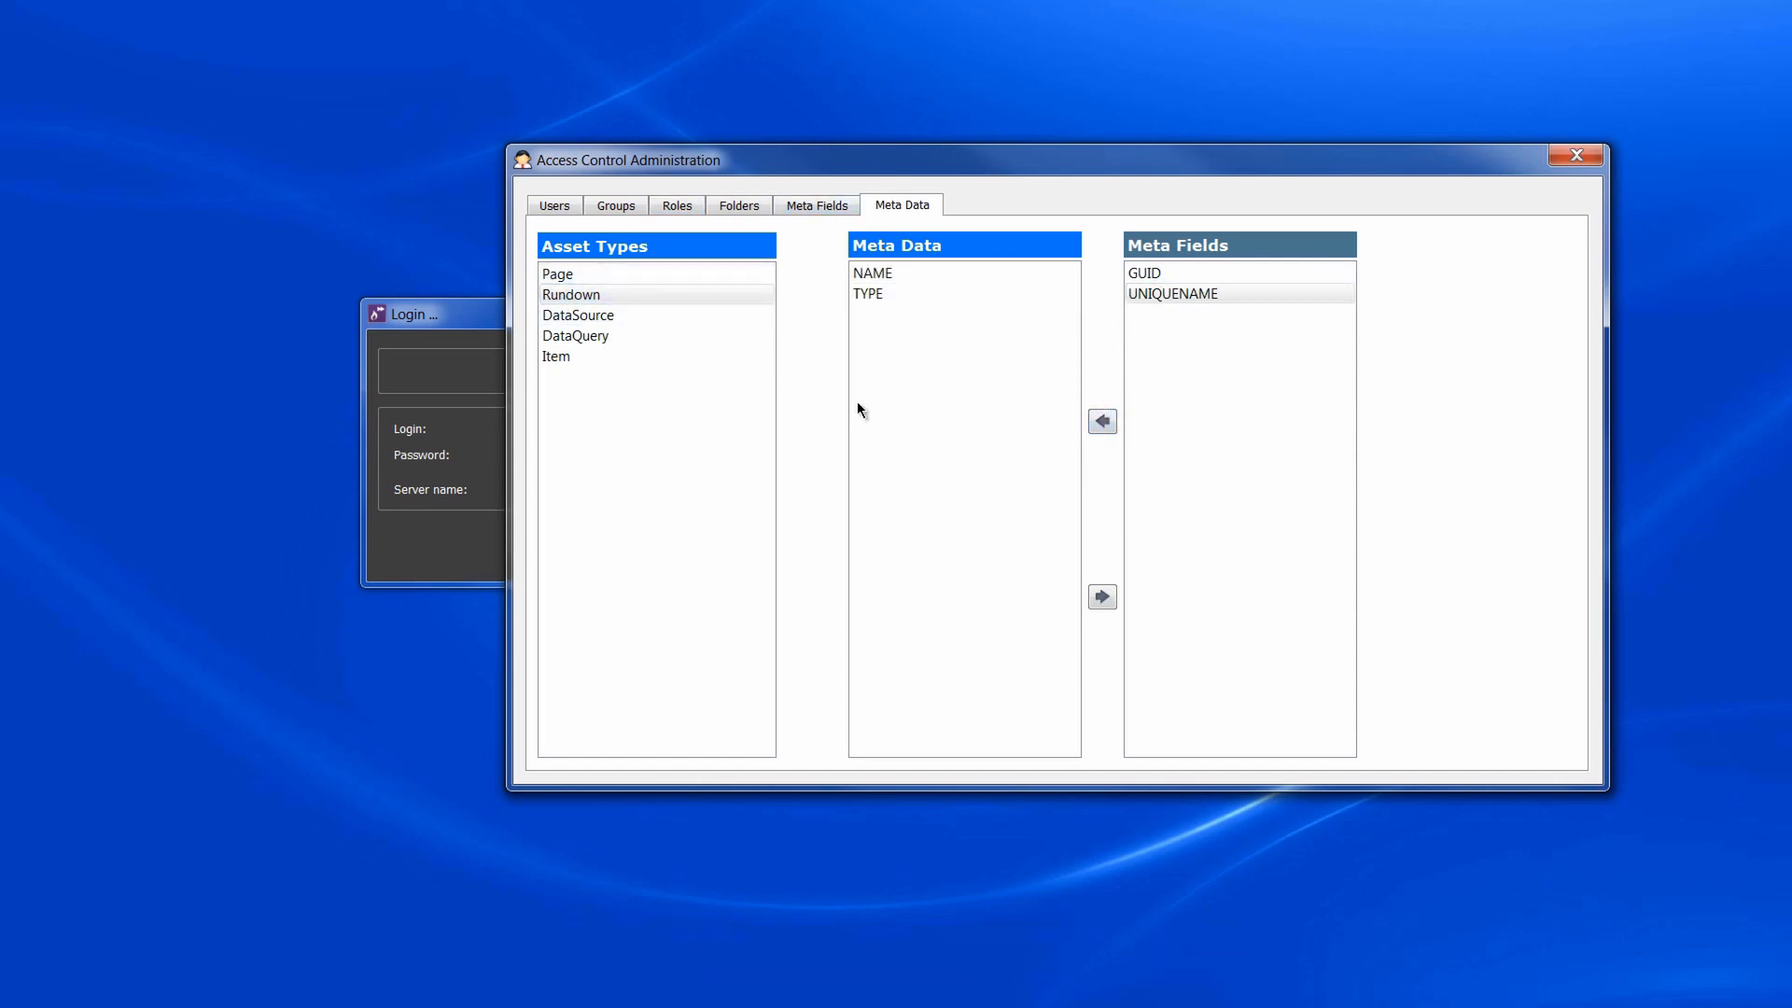
Create a meta field named Camera with the Selection data type.
click(807, 210)
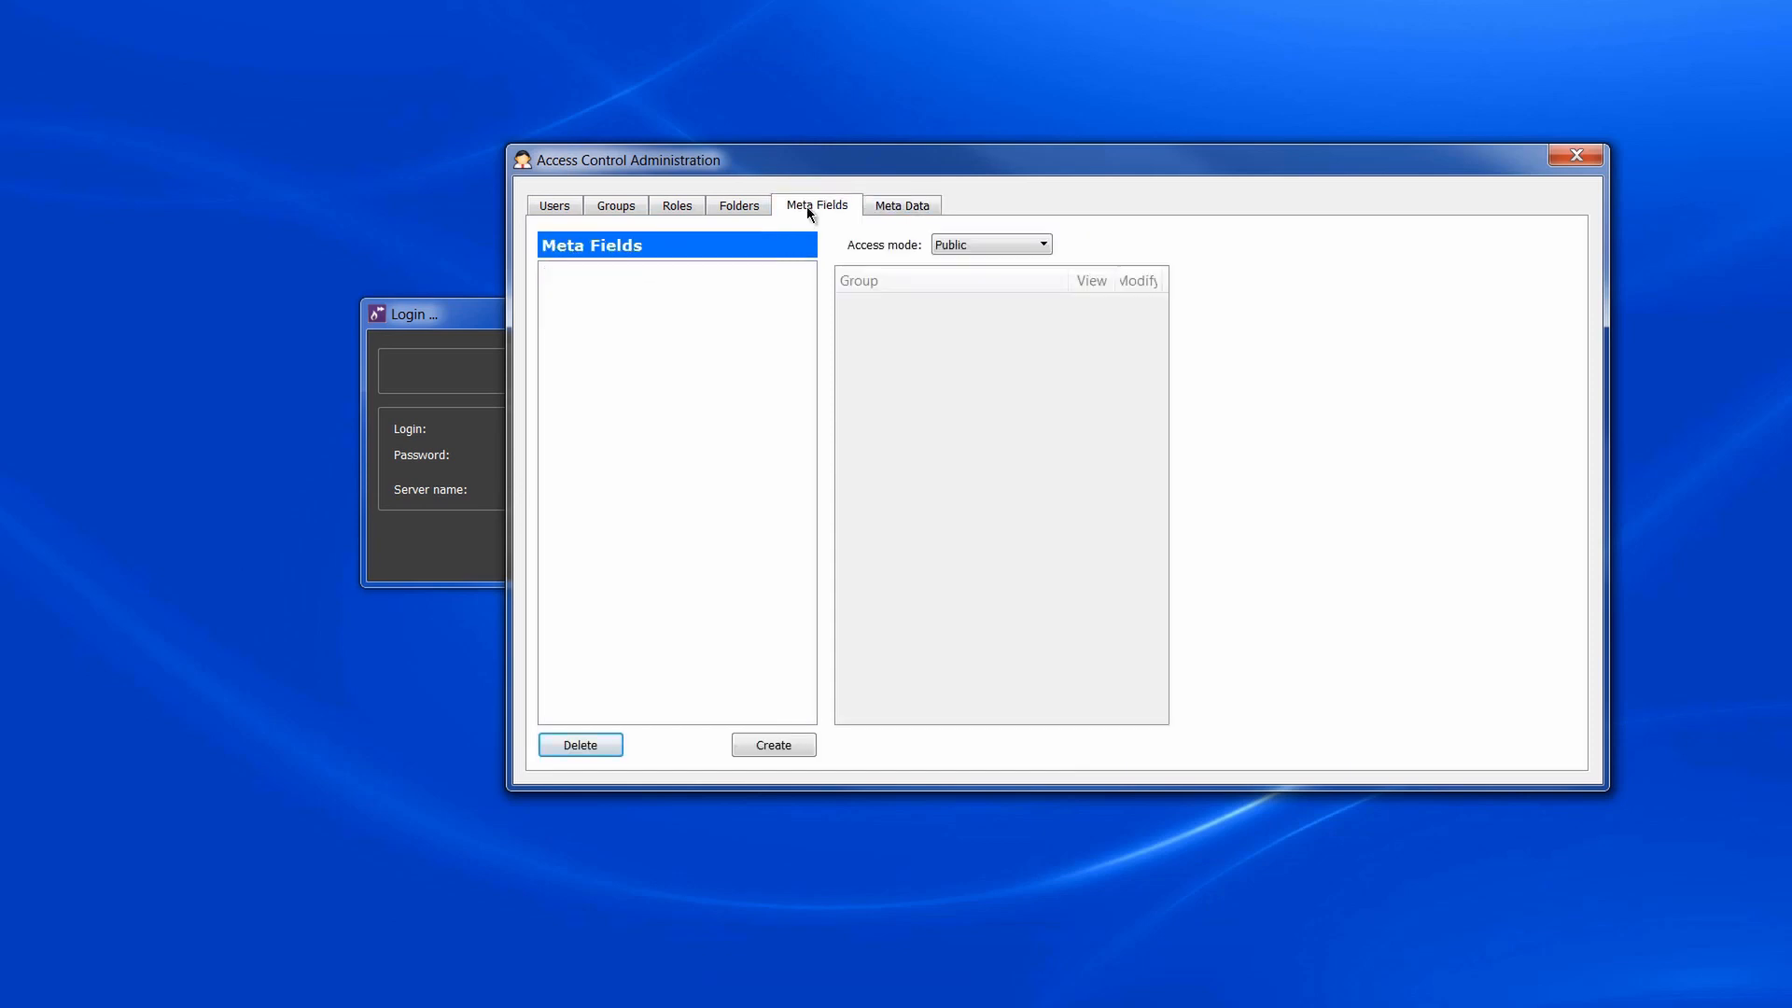
click(760, 742)
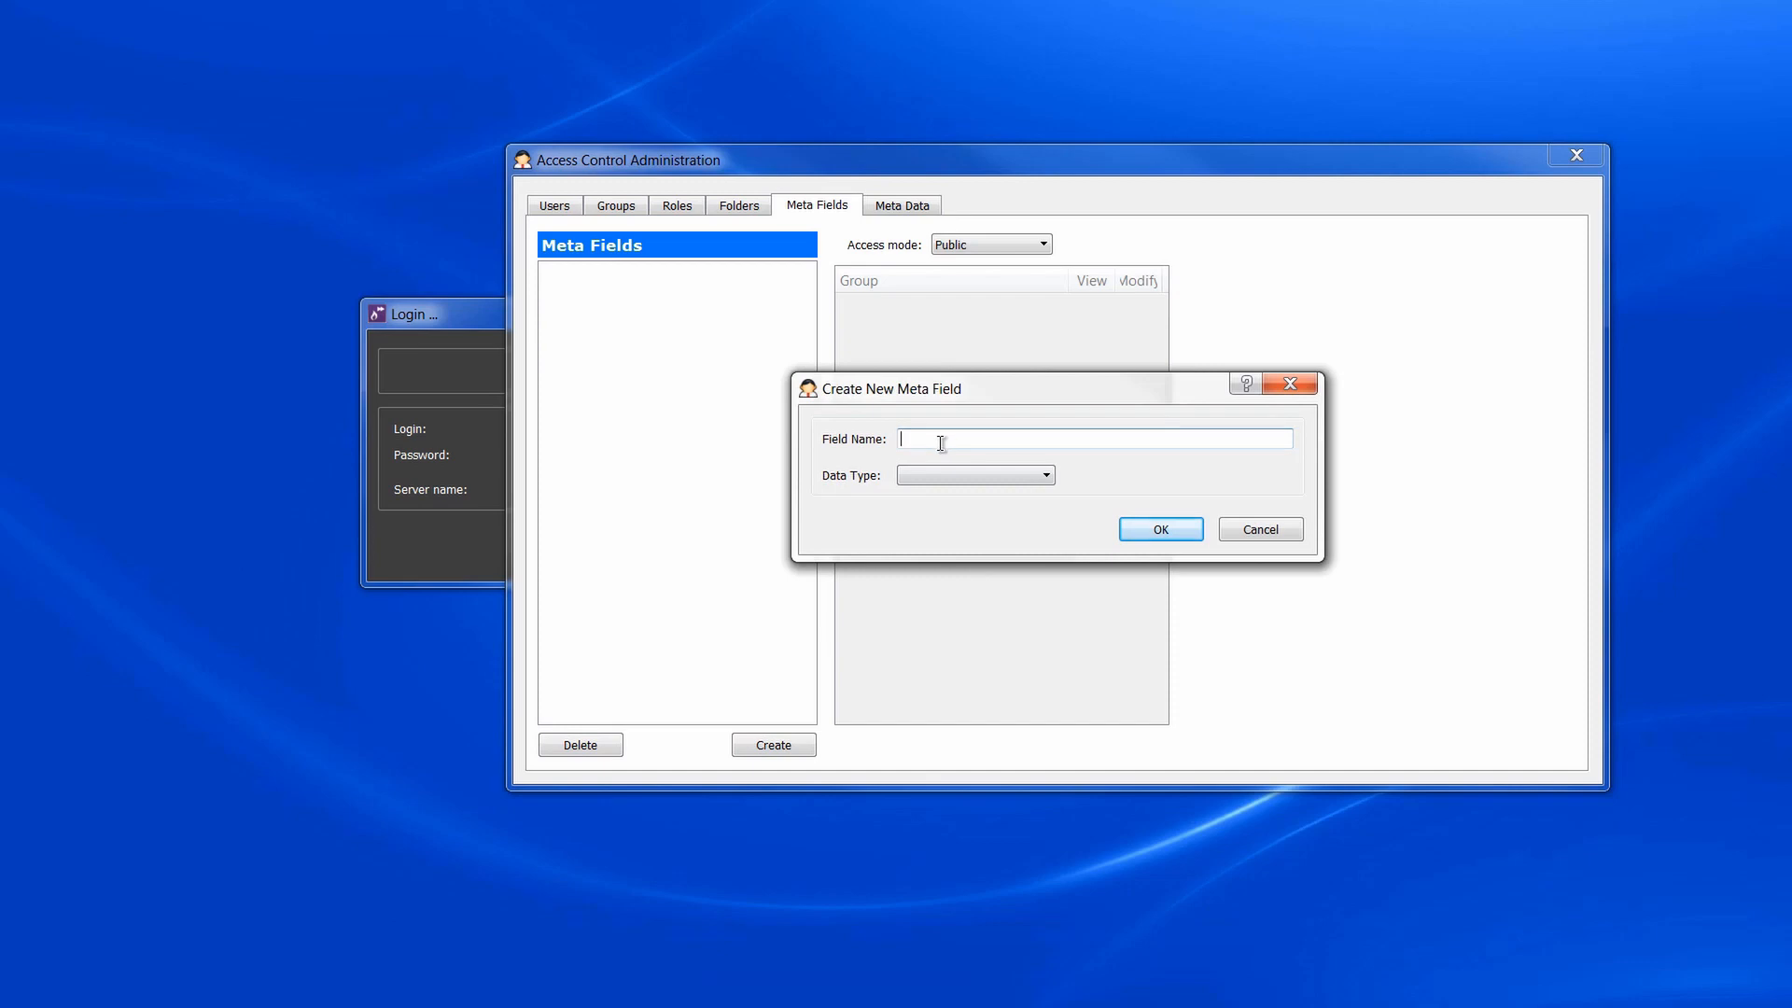
text(Camera)
click(987, 475)
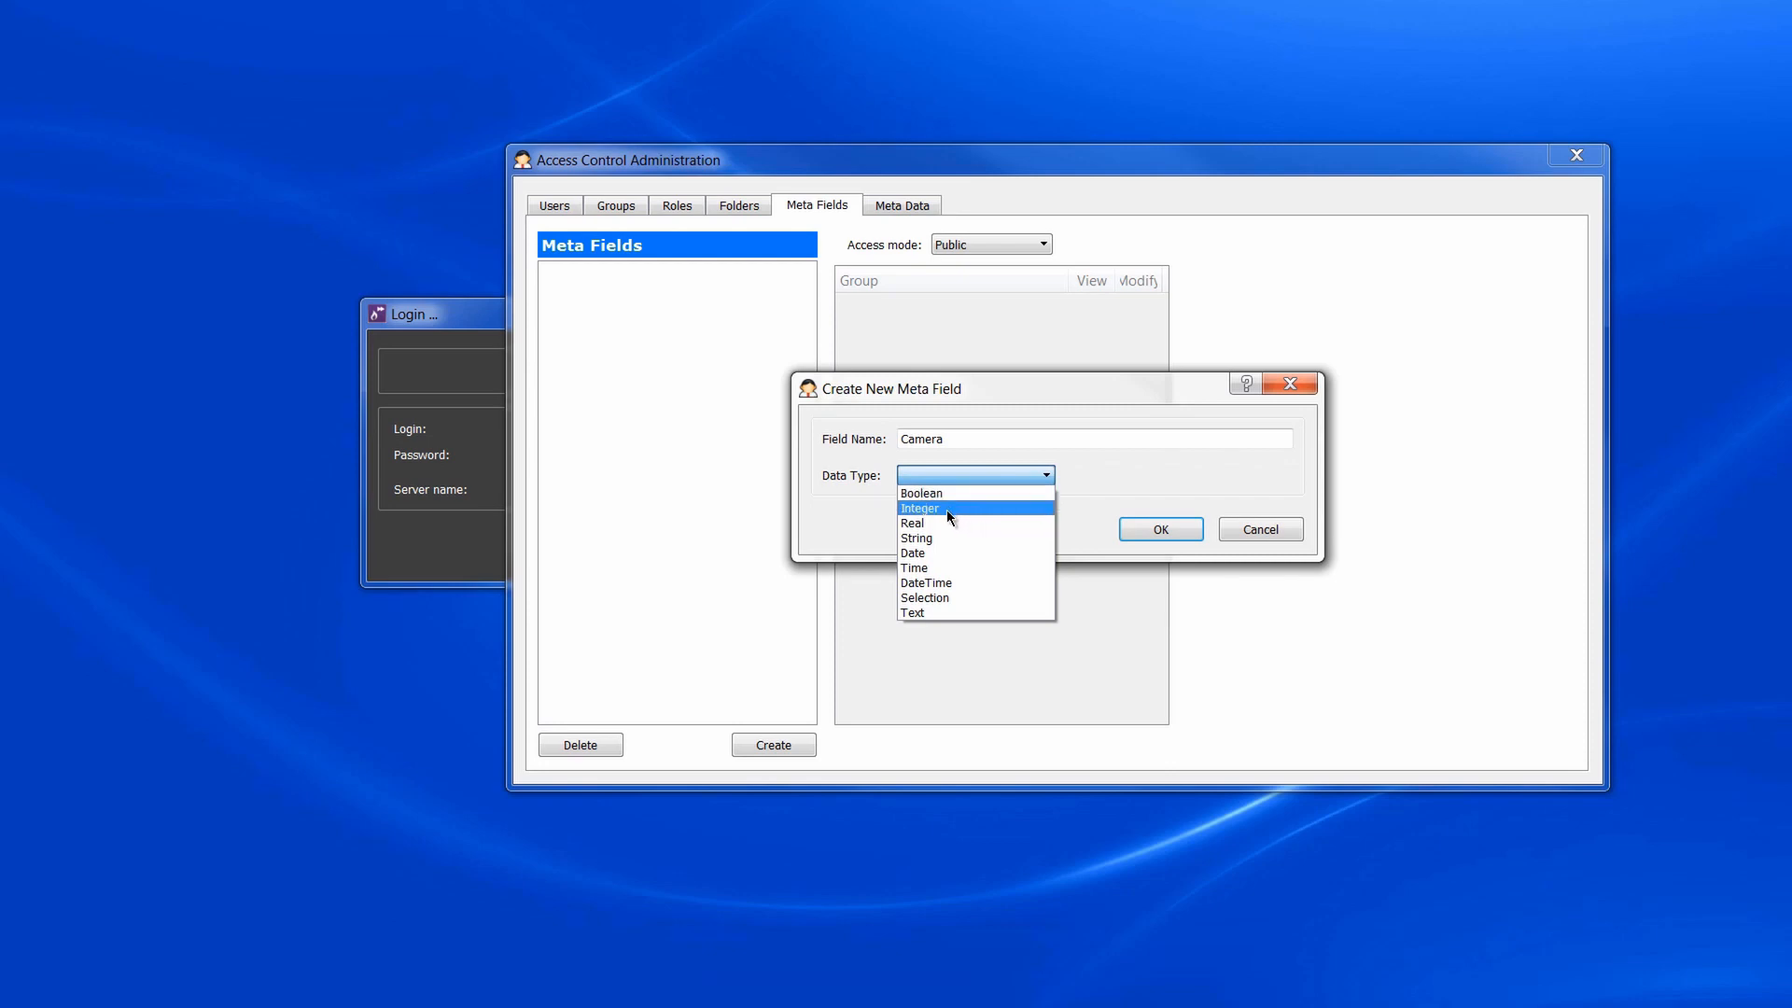
click(928, 597)
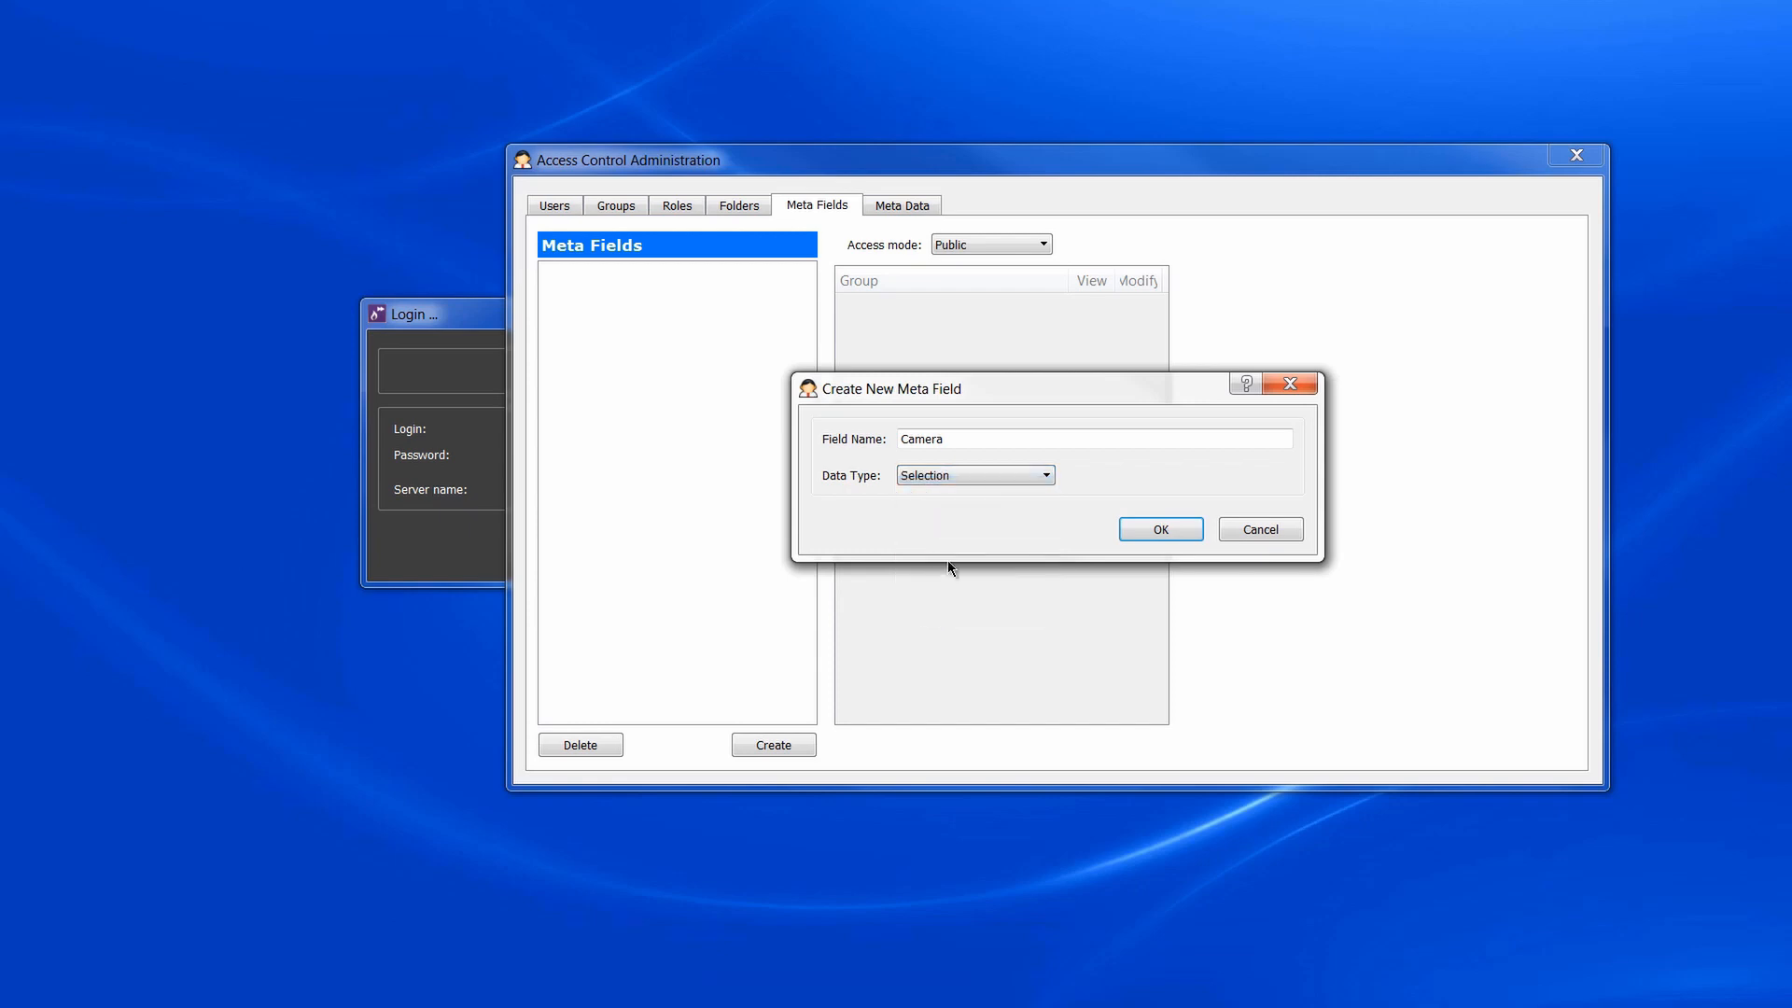
click(1160, 531)
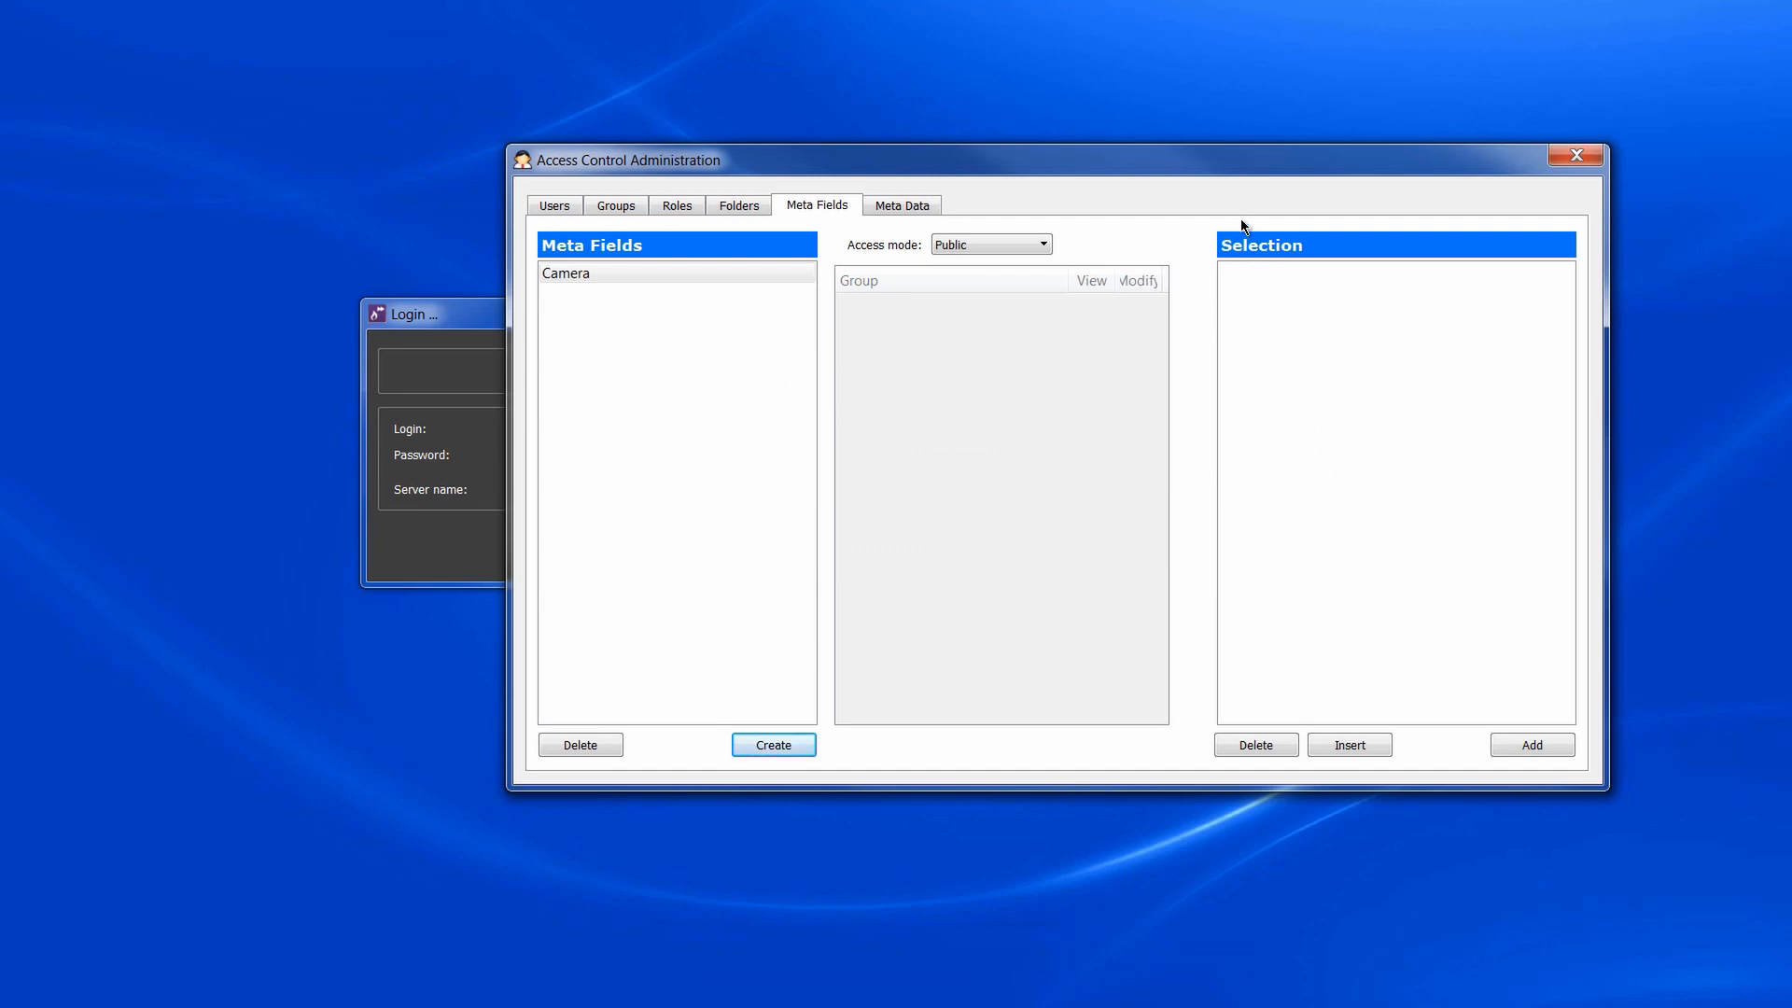
Add the selection values Cam1, Cam2 and Cam3 to the Camera meta field.
click(1525, 749)
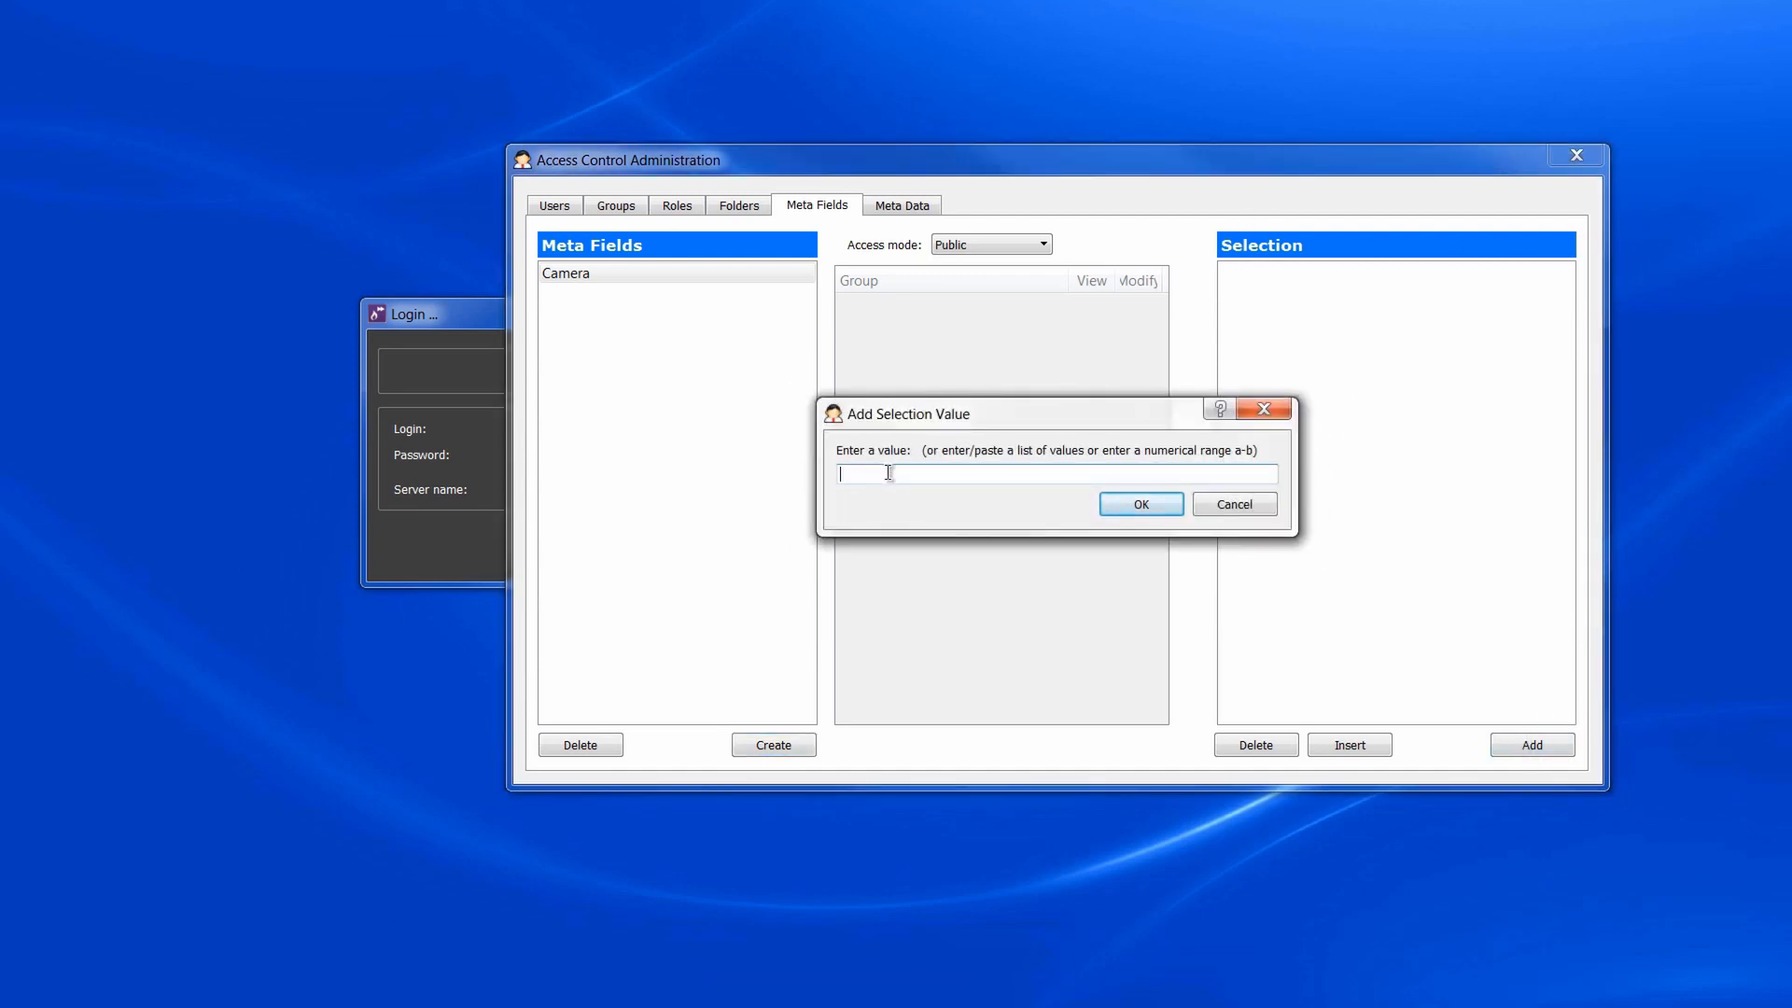
text(Cam1)
key(Return)
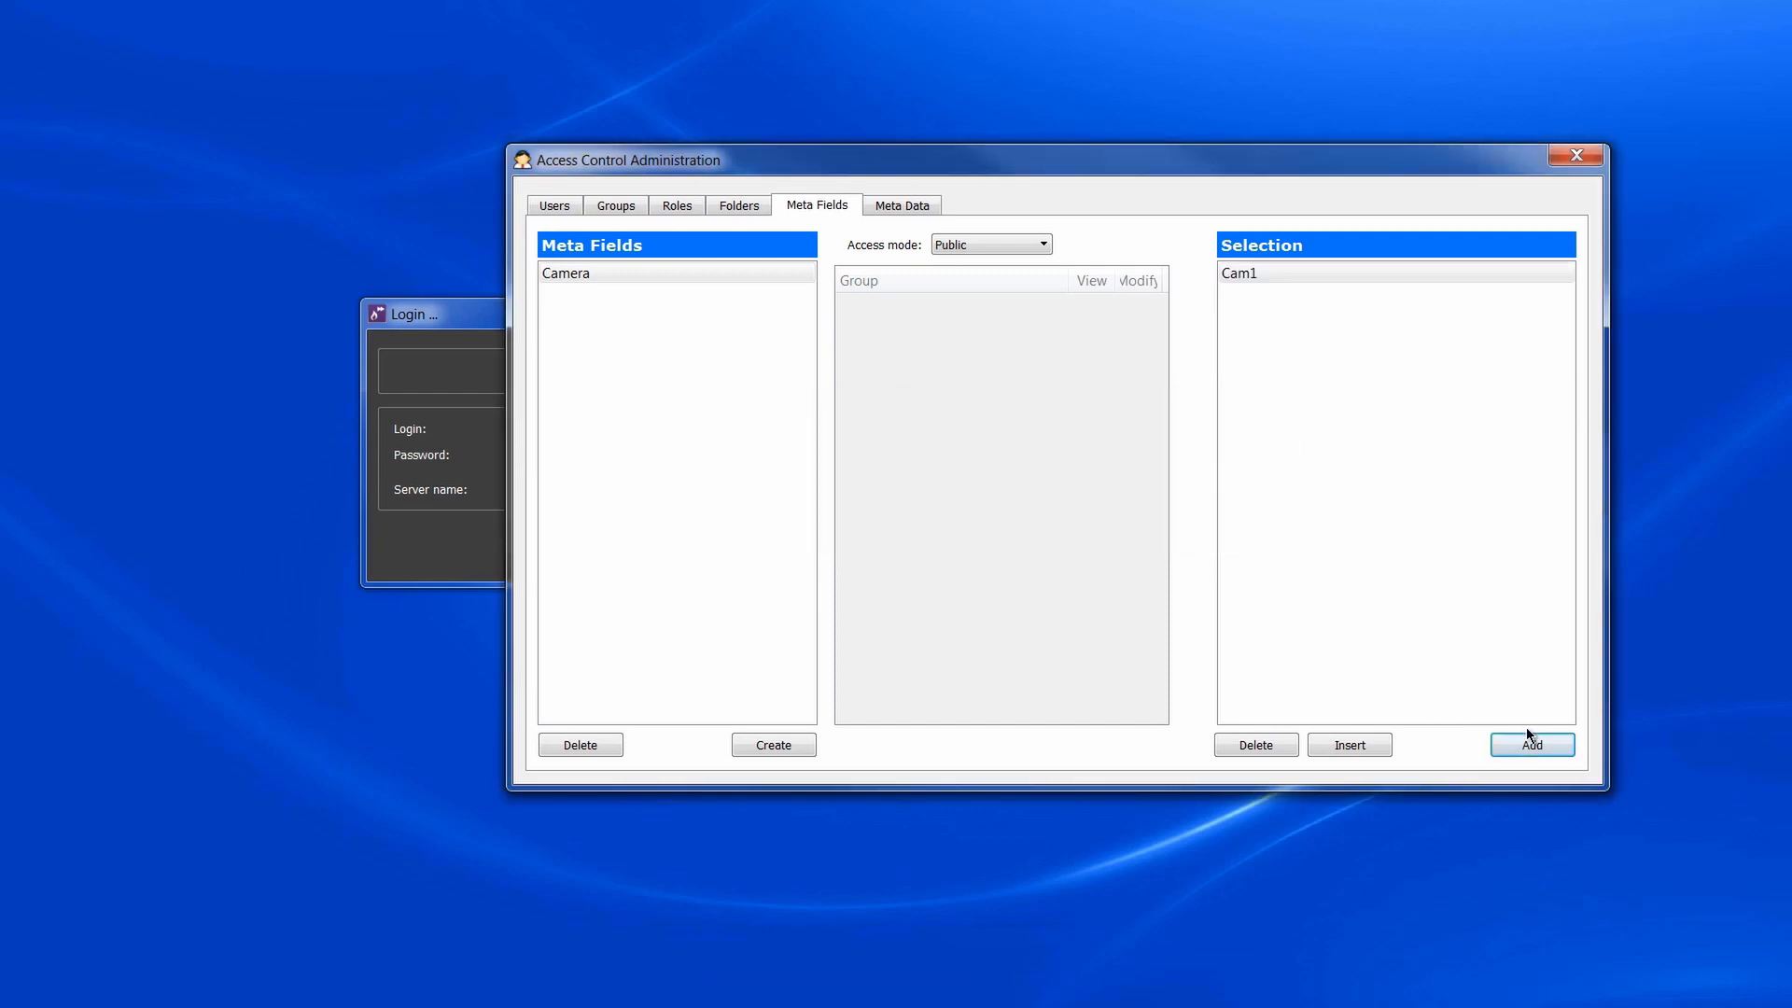
click(1535, 745)
text(Cam2)
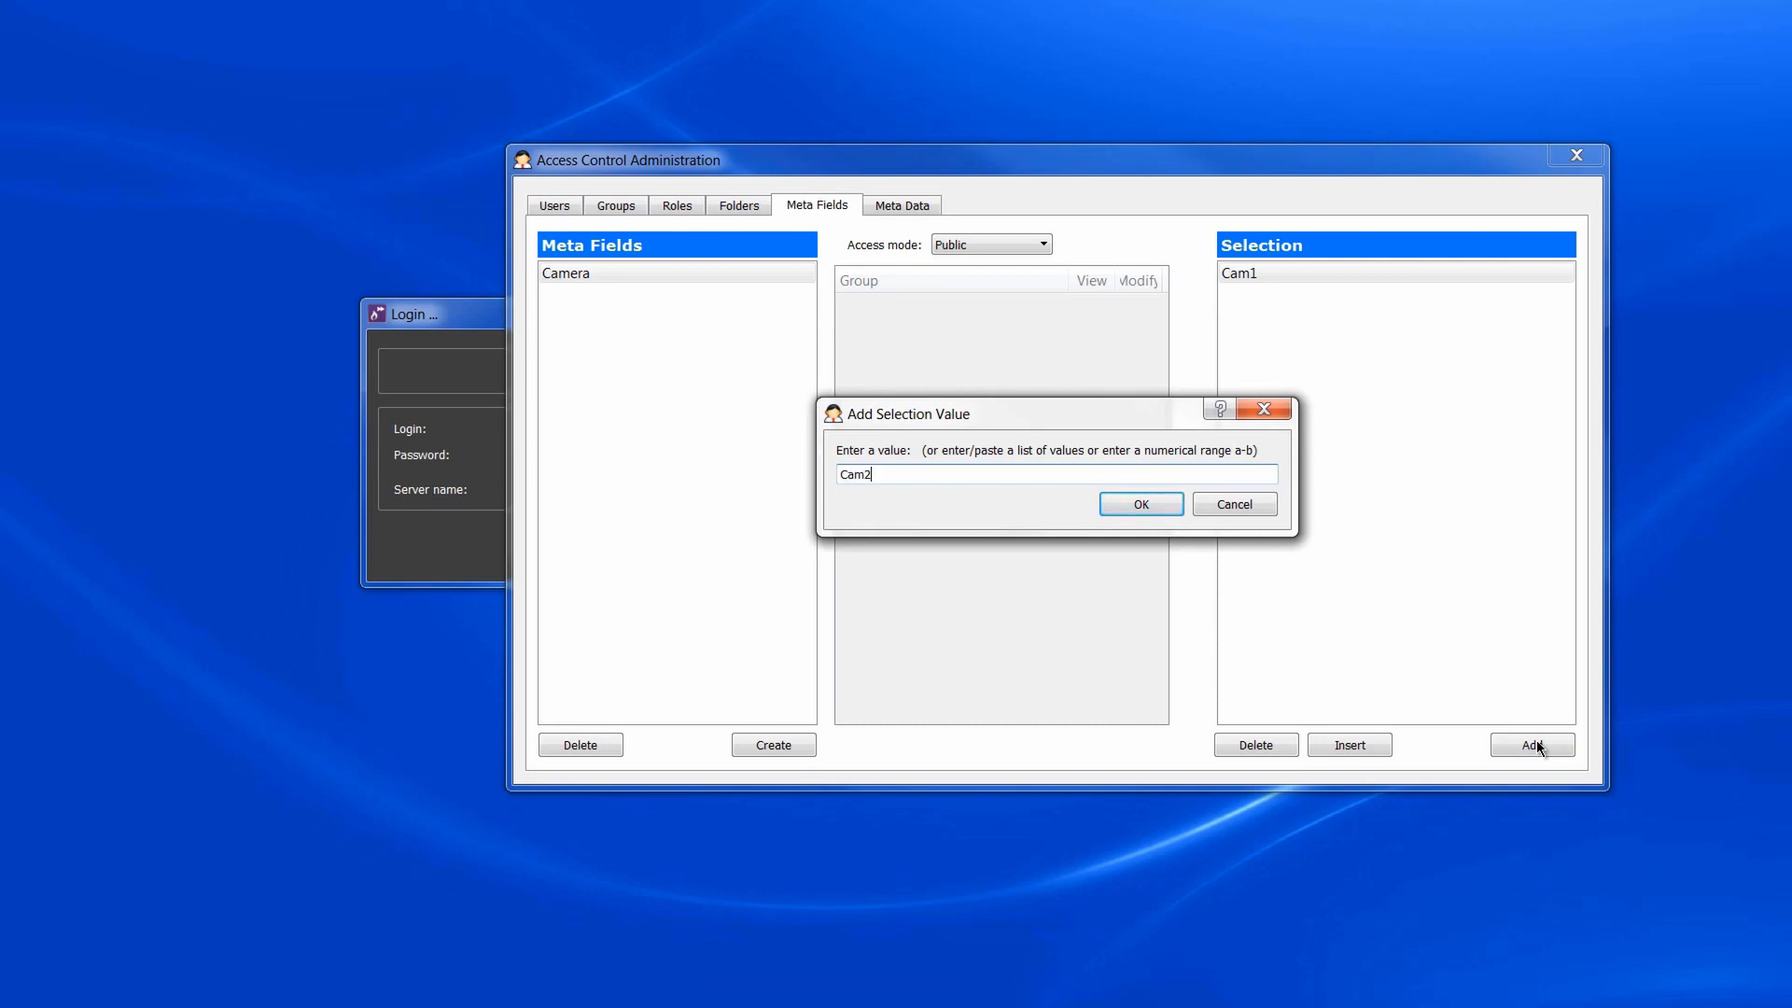
click(1142, 504)
click(1513, 749)
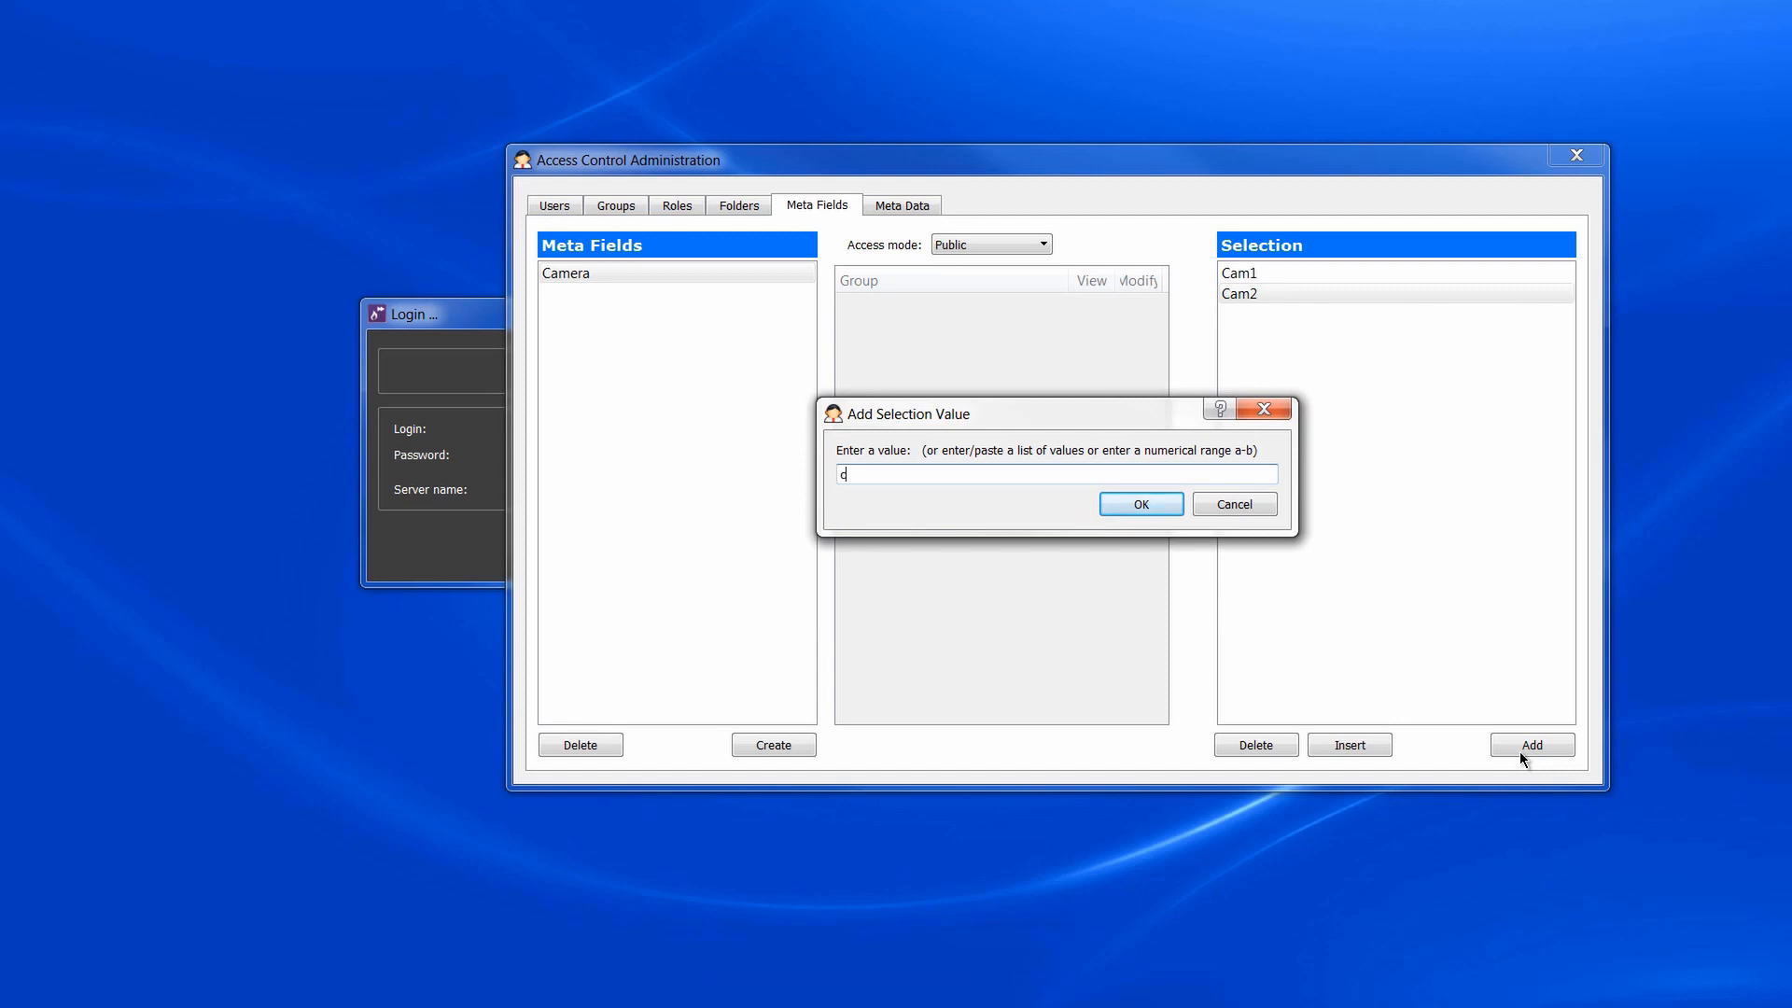
text(Cam3)
click(1140, 504)
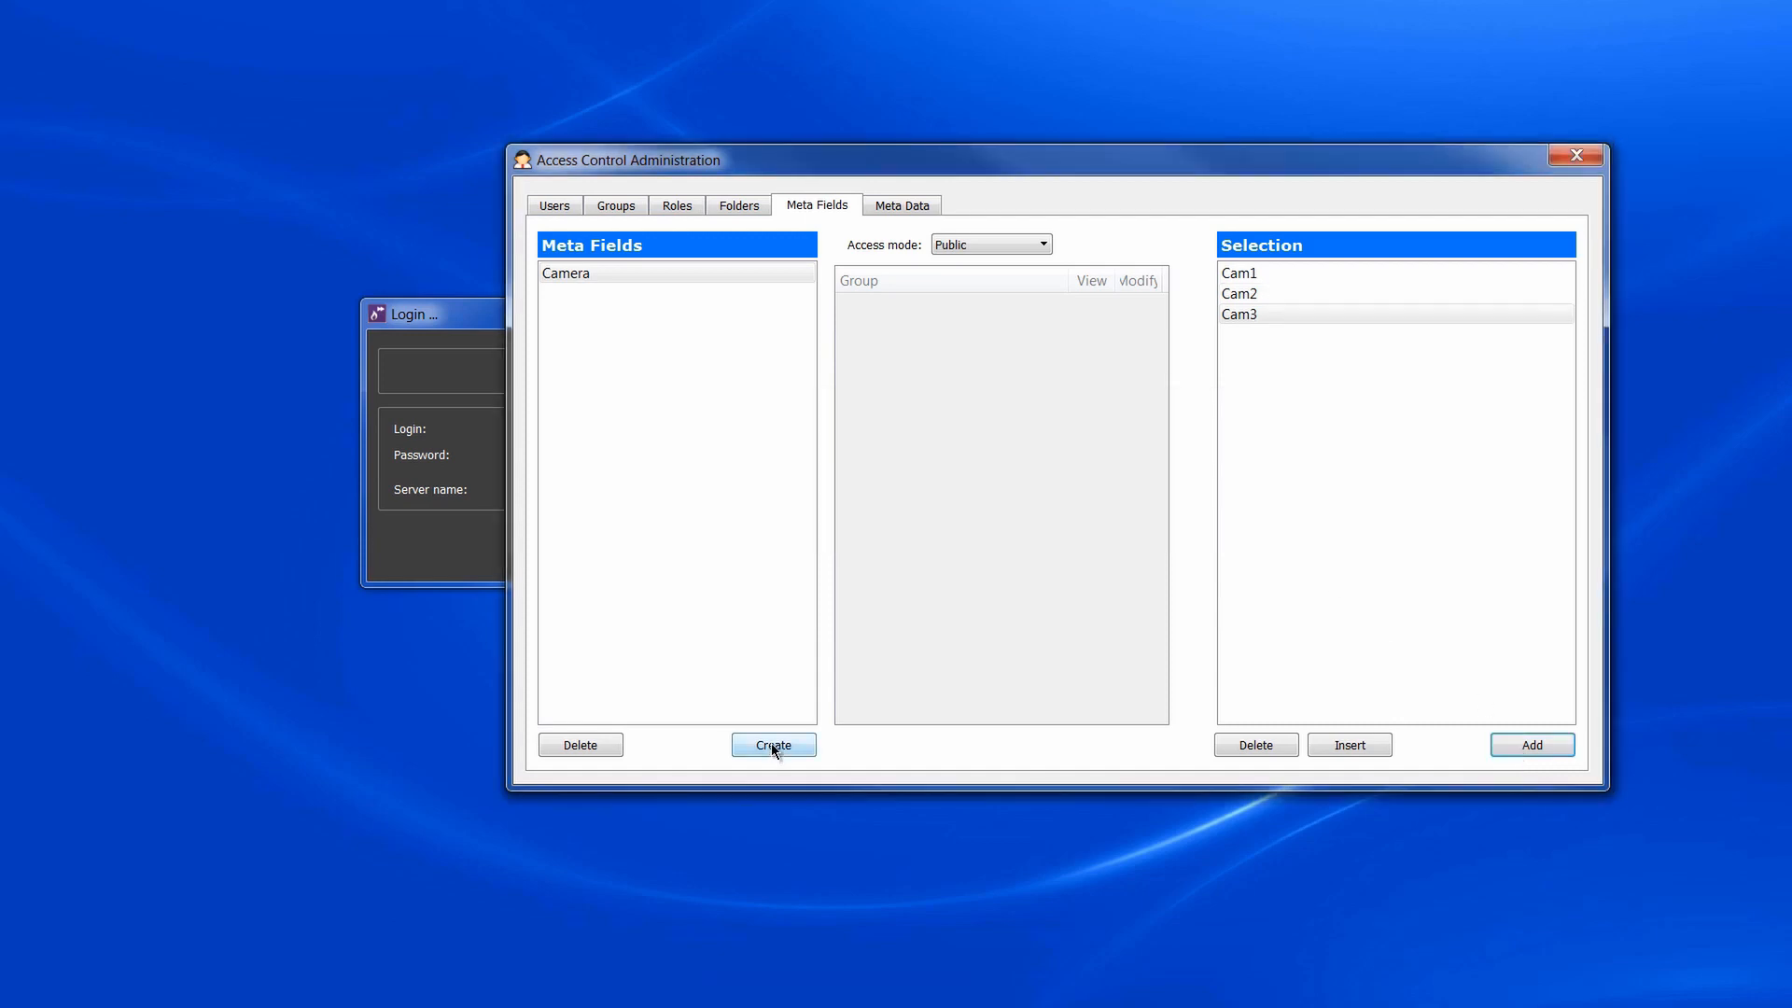
Create a meta field named Details with the Text data type.
click(773, 746)
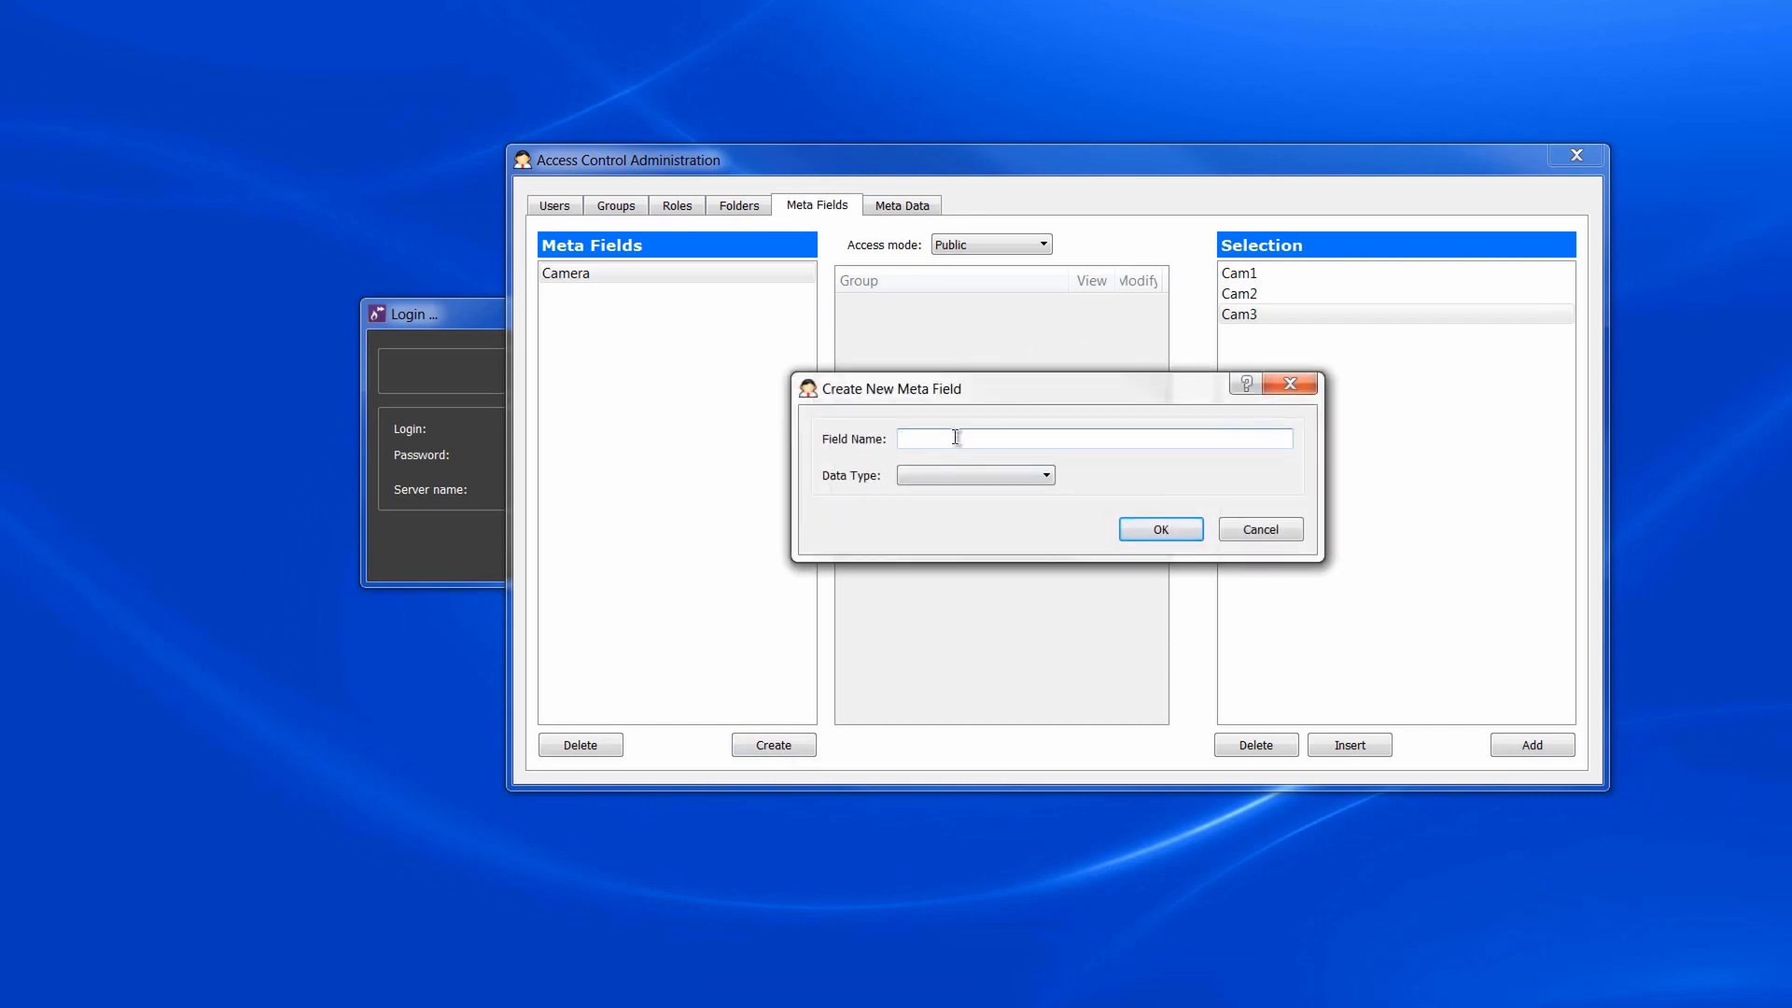
text(Details)
click(1032, 469)
click(983, 611)
click(1187, 533)
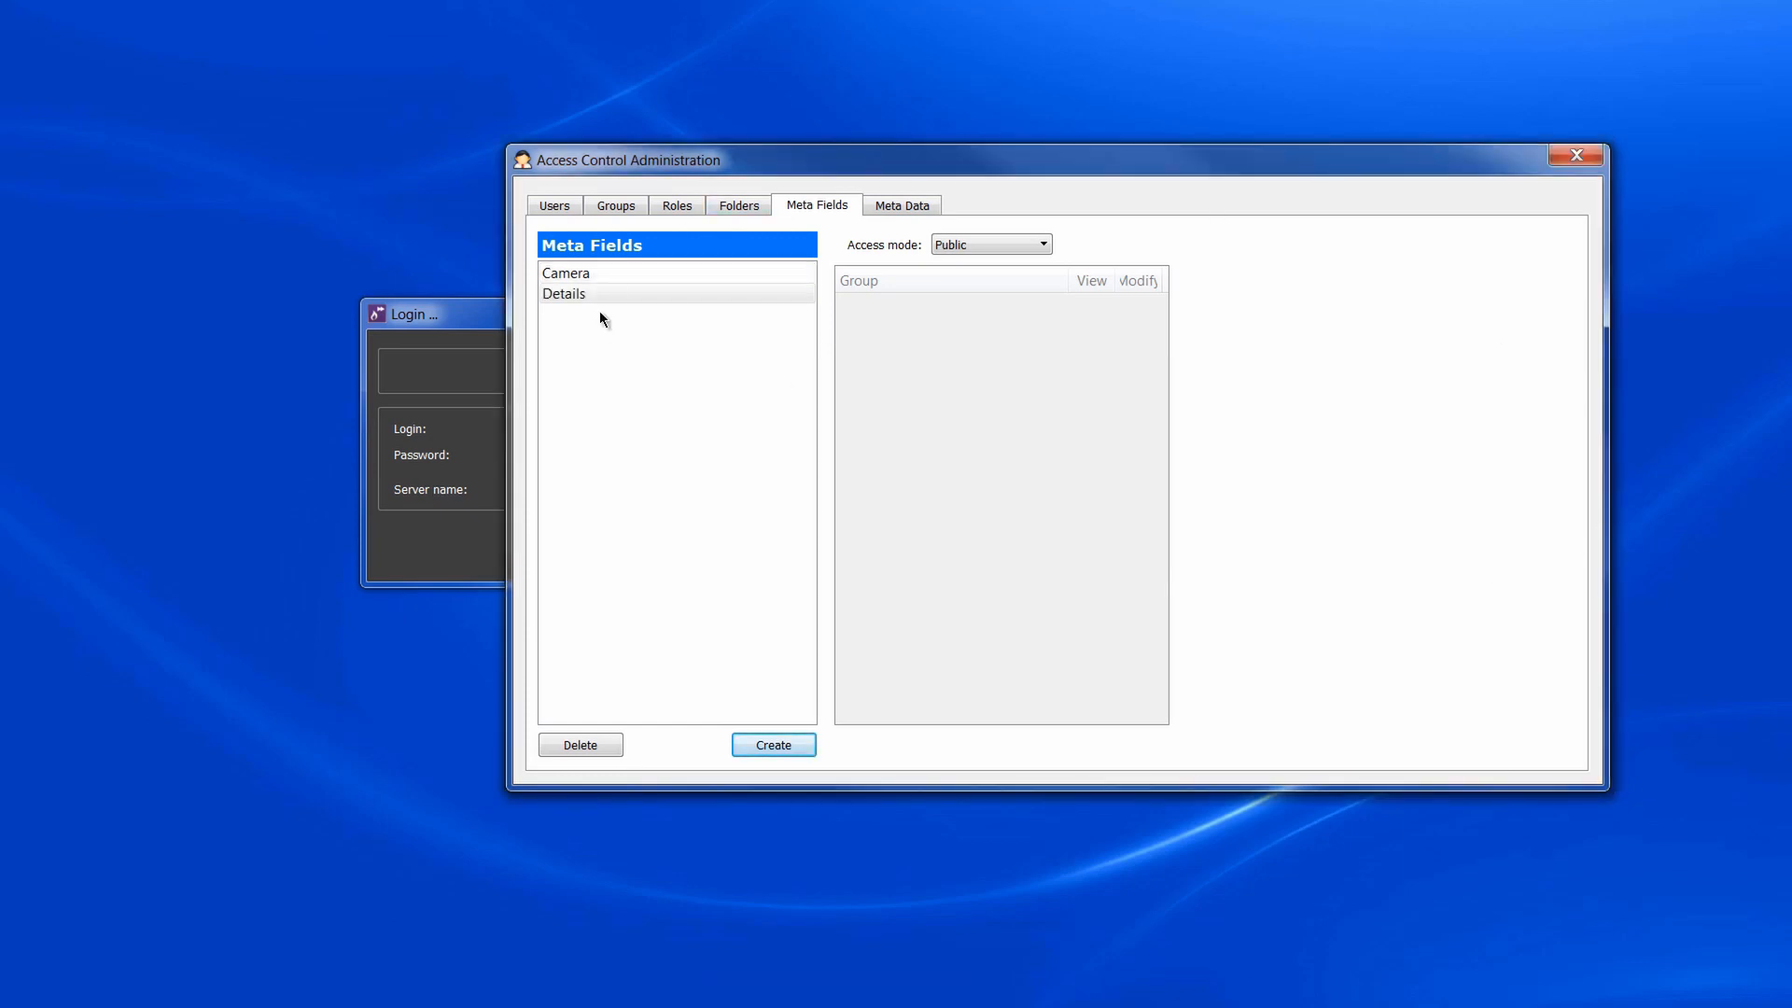
Assign the Camera and Details meta fields to the Rundown asset type's metadata.
click(907, 205)
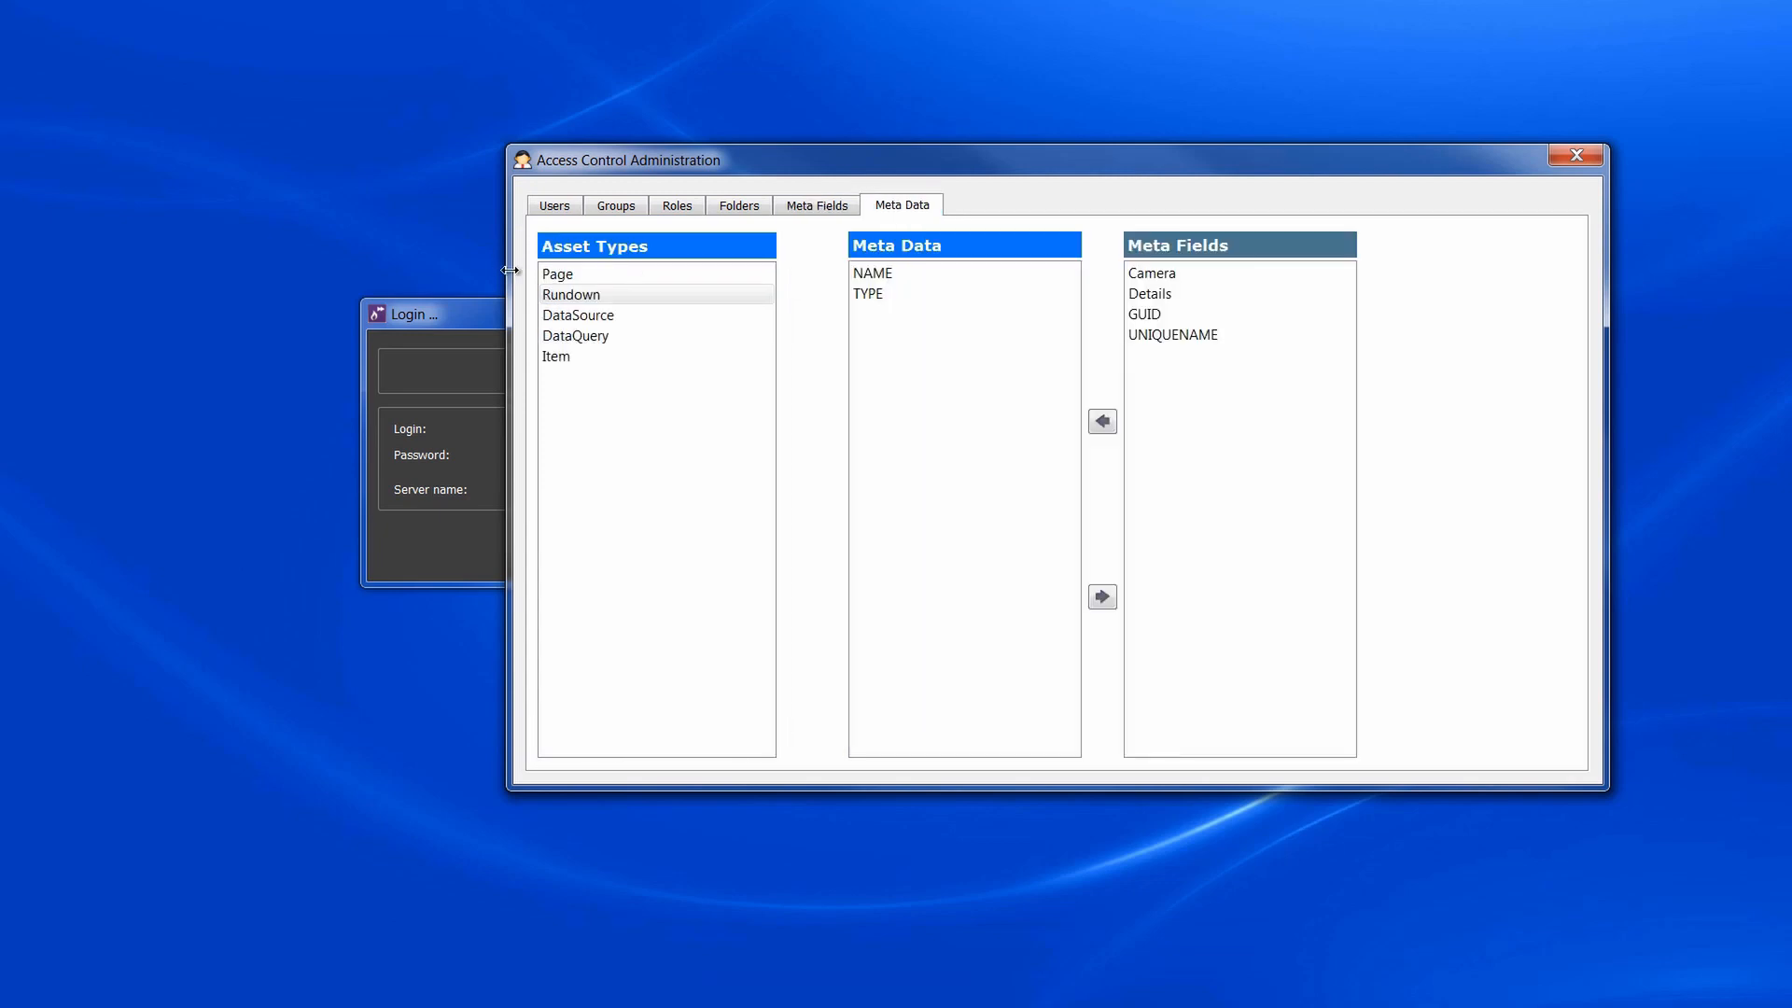
click(1157, 274)
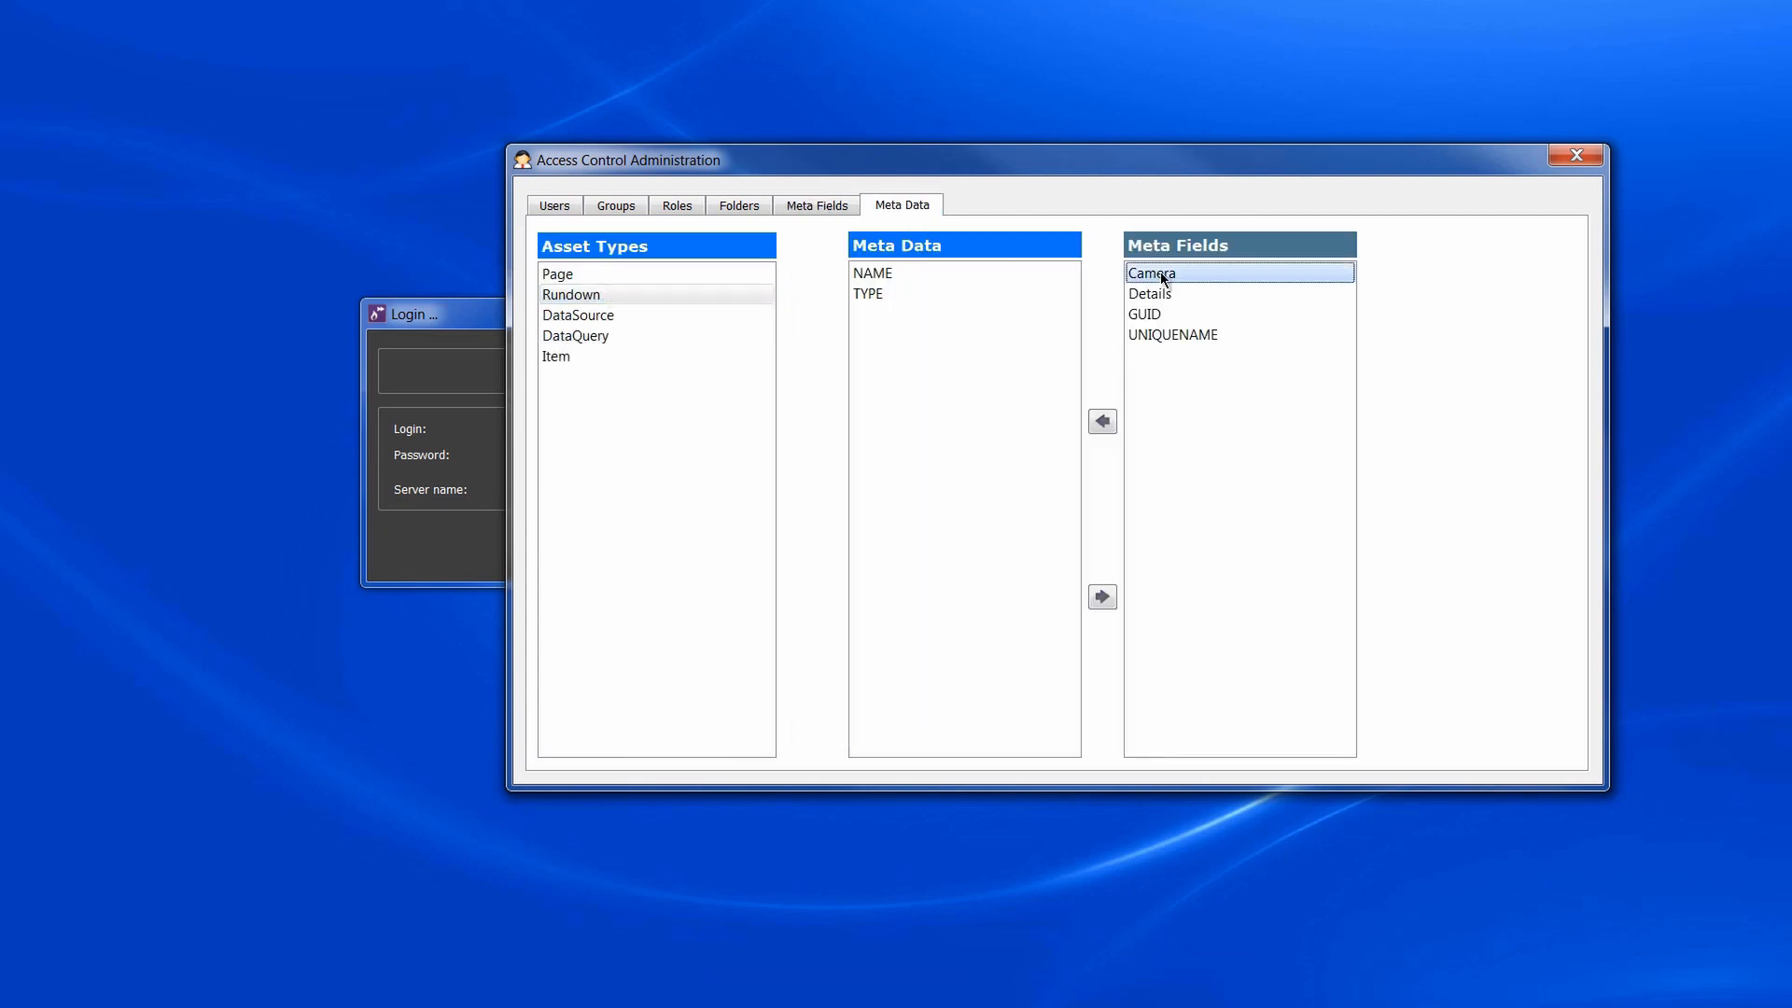
ctrl+click(1159, 293)
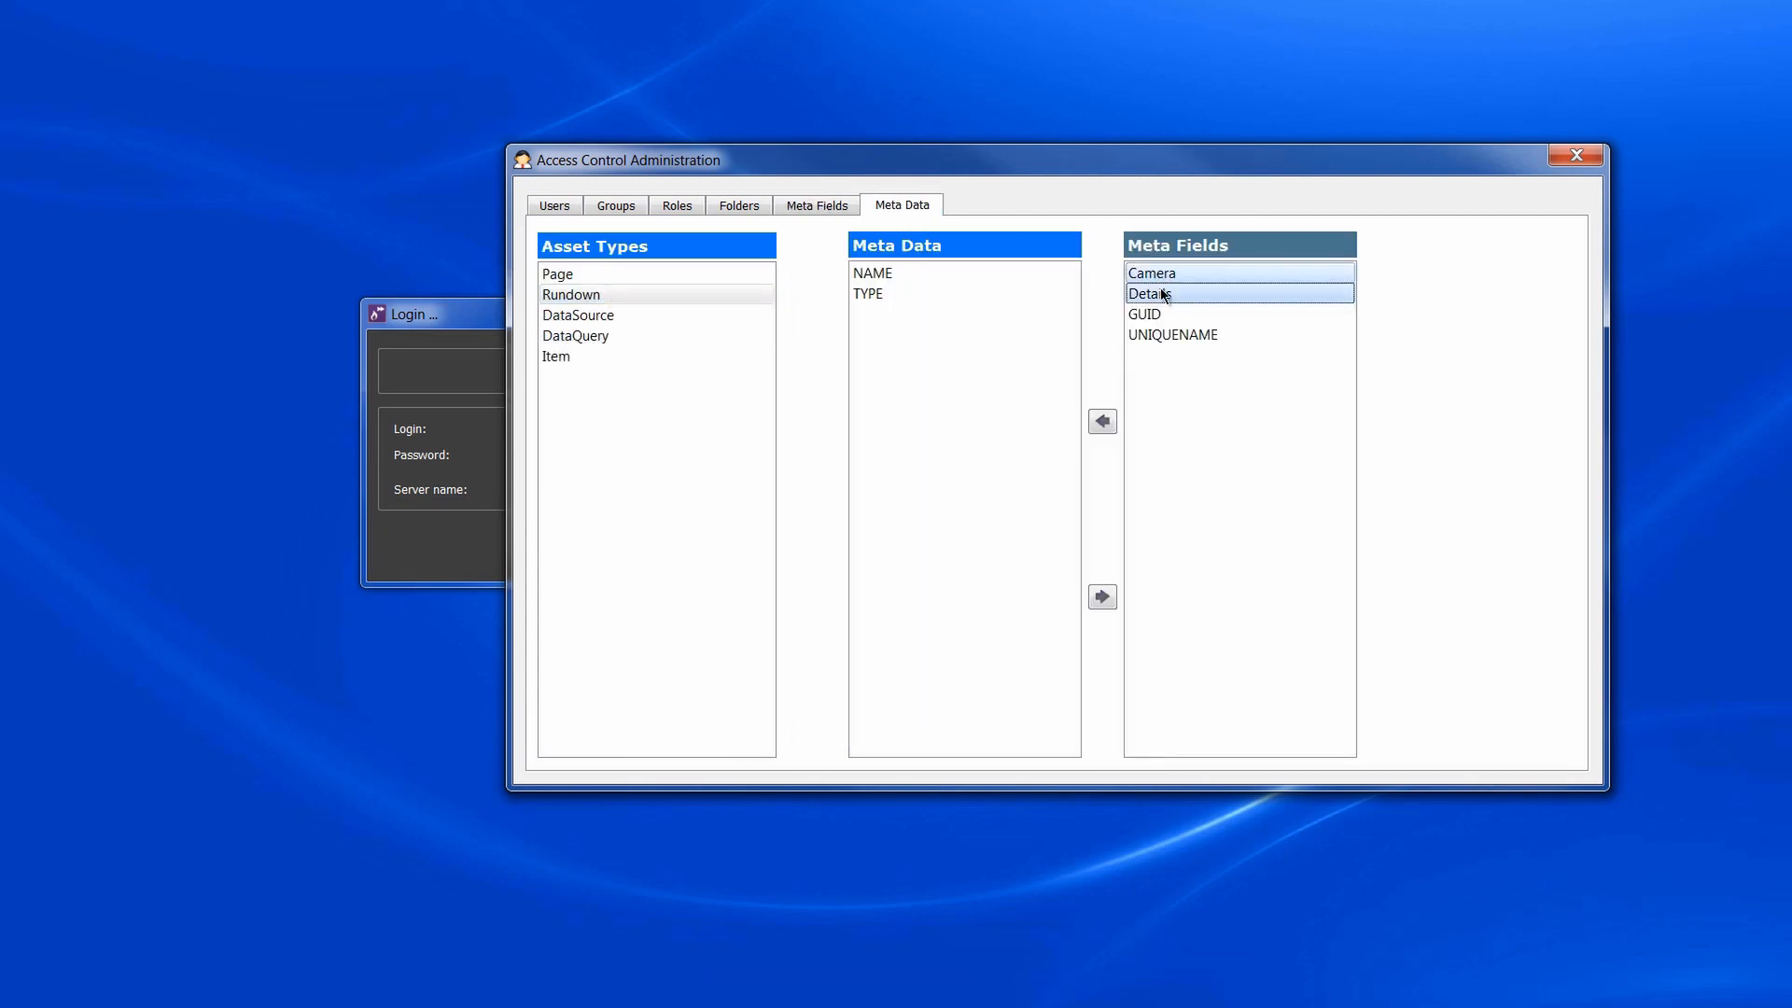
click(1103, 424)
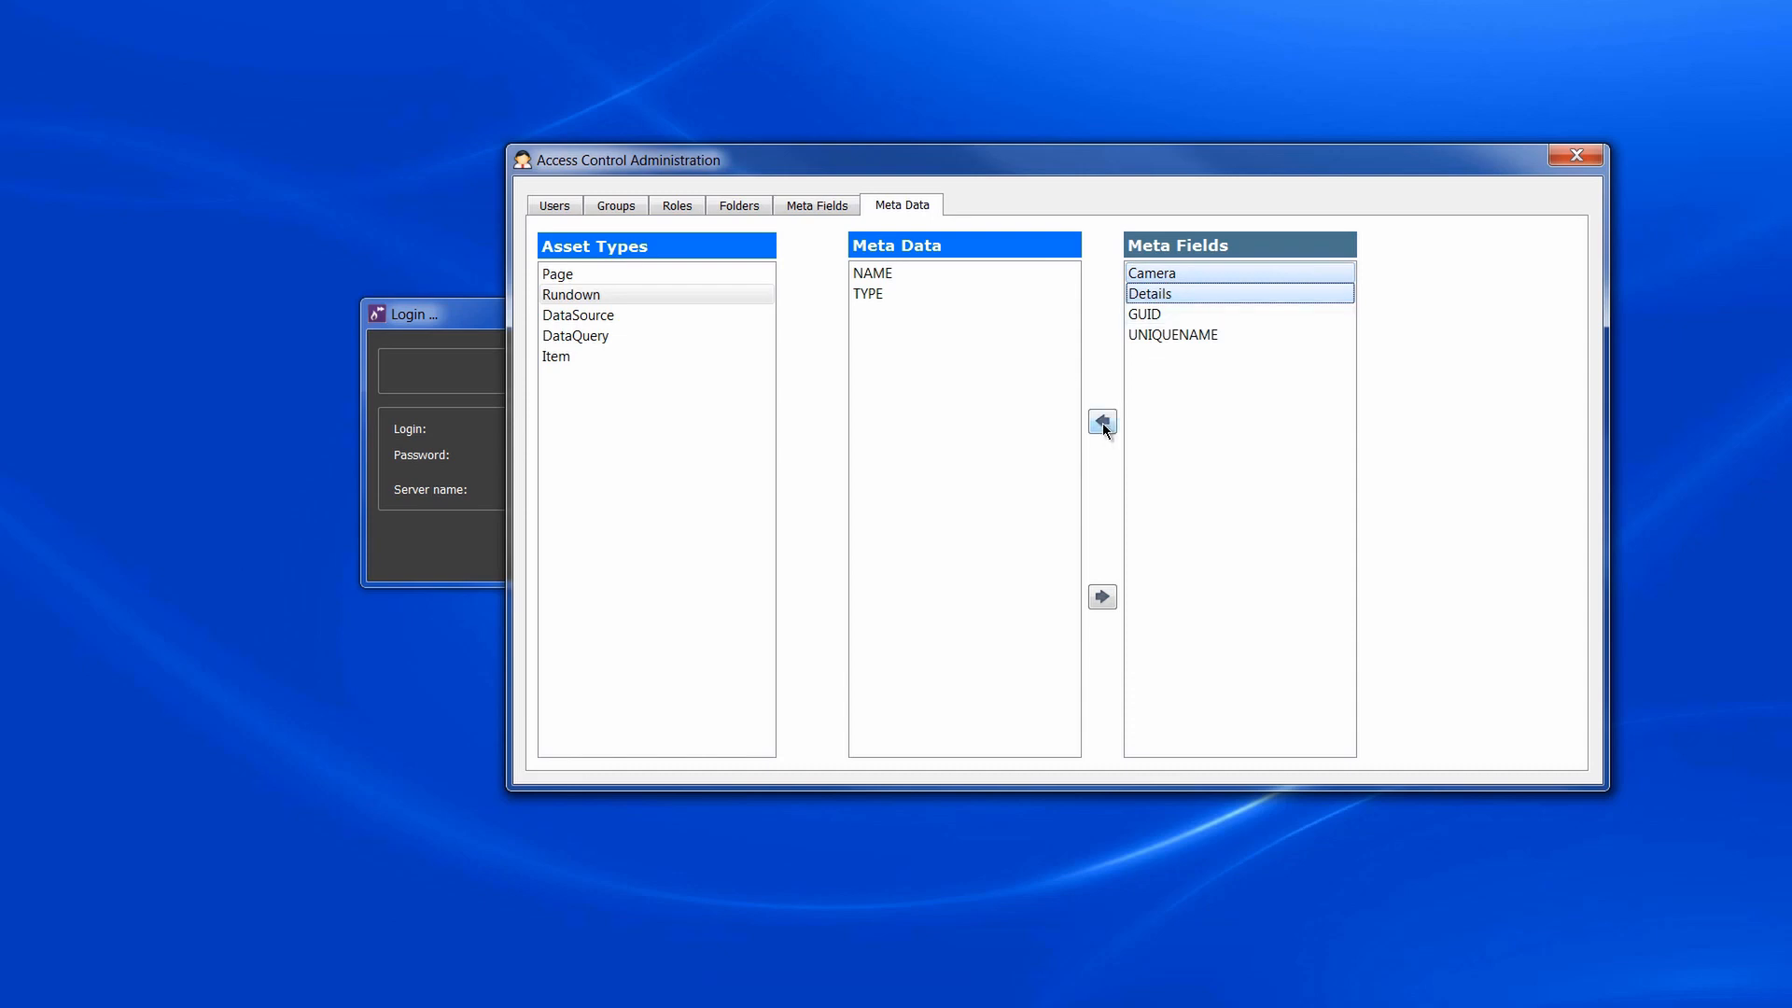
Assign the Camera and Details meta fields to the Item asset type's metadata.
click(560, 355)
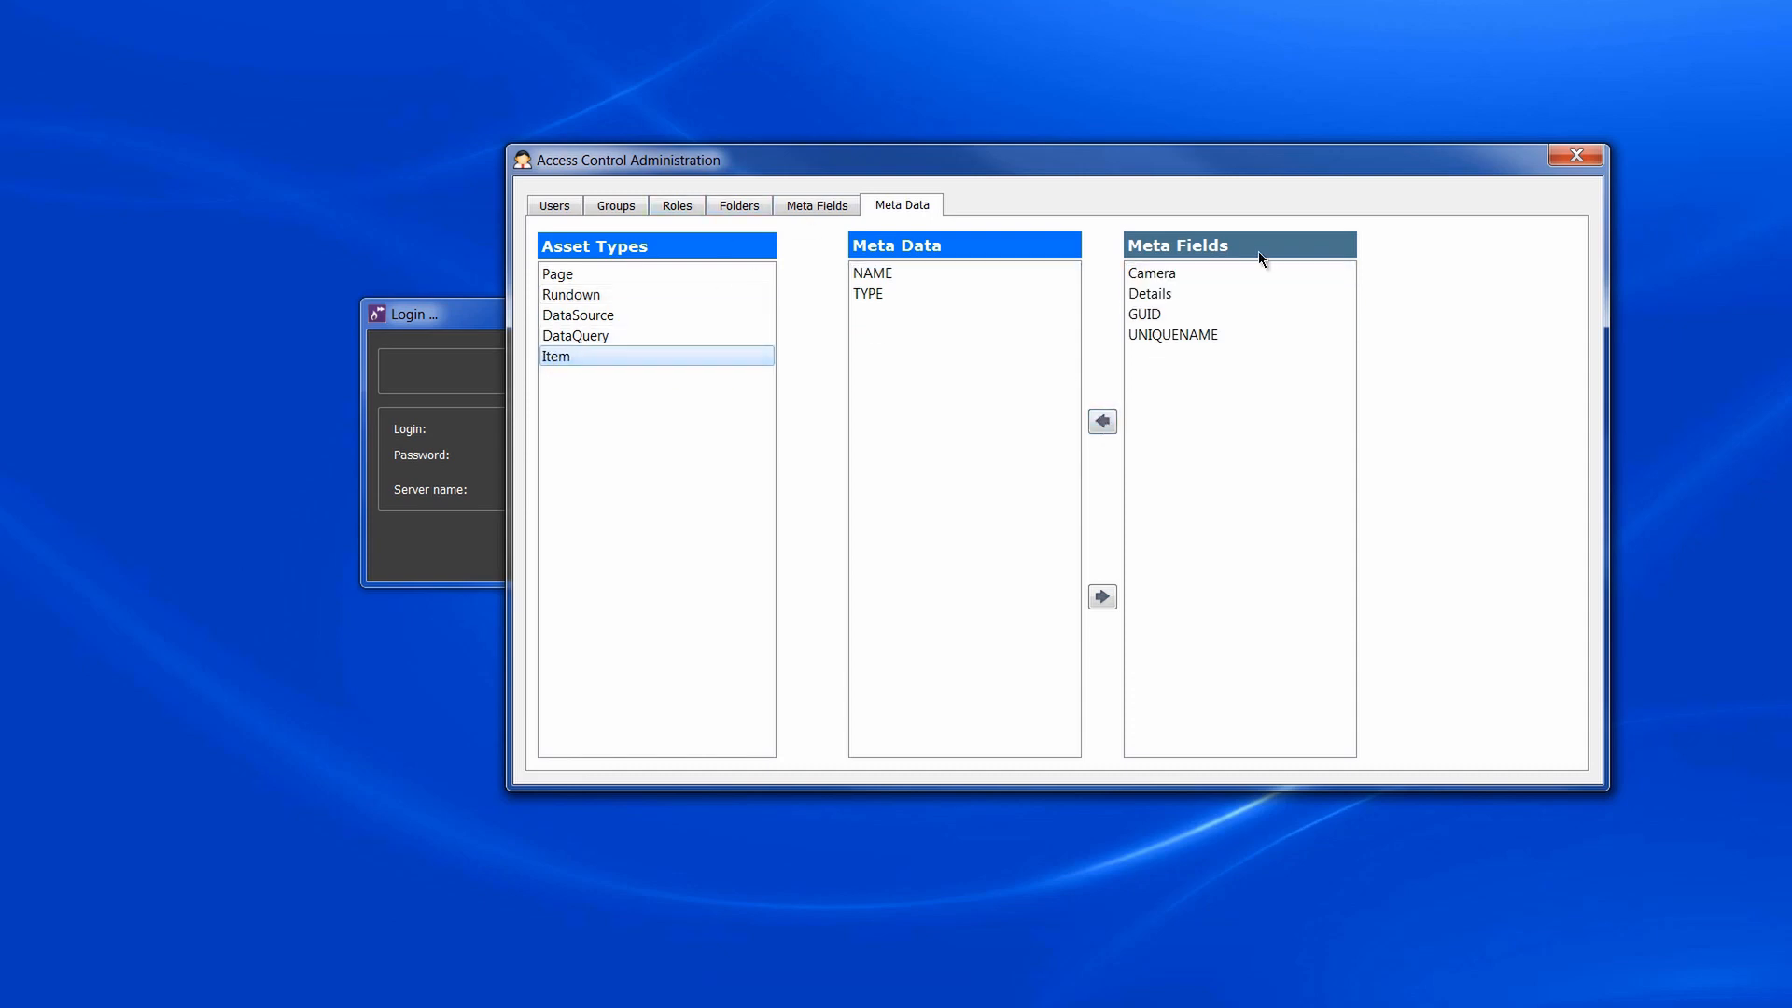
click(1158, 273)
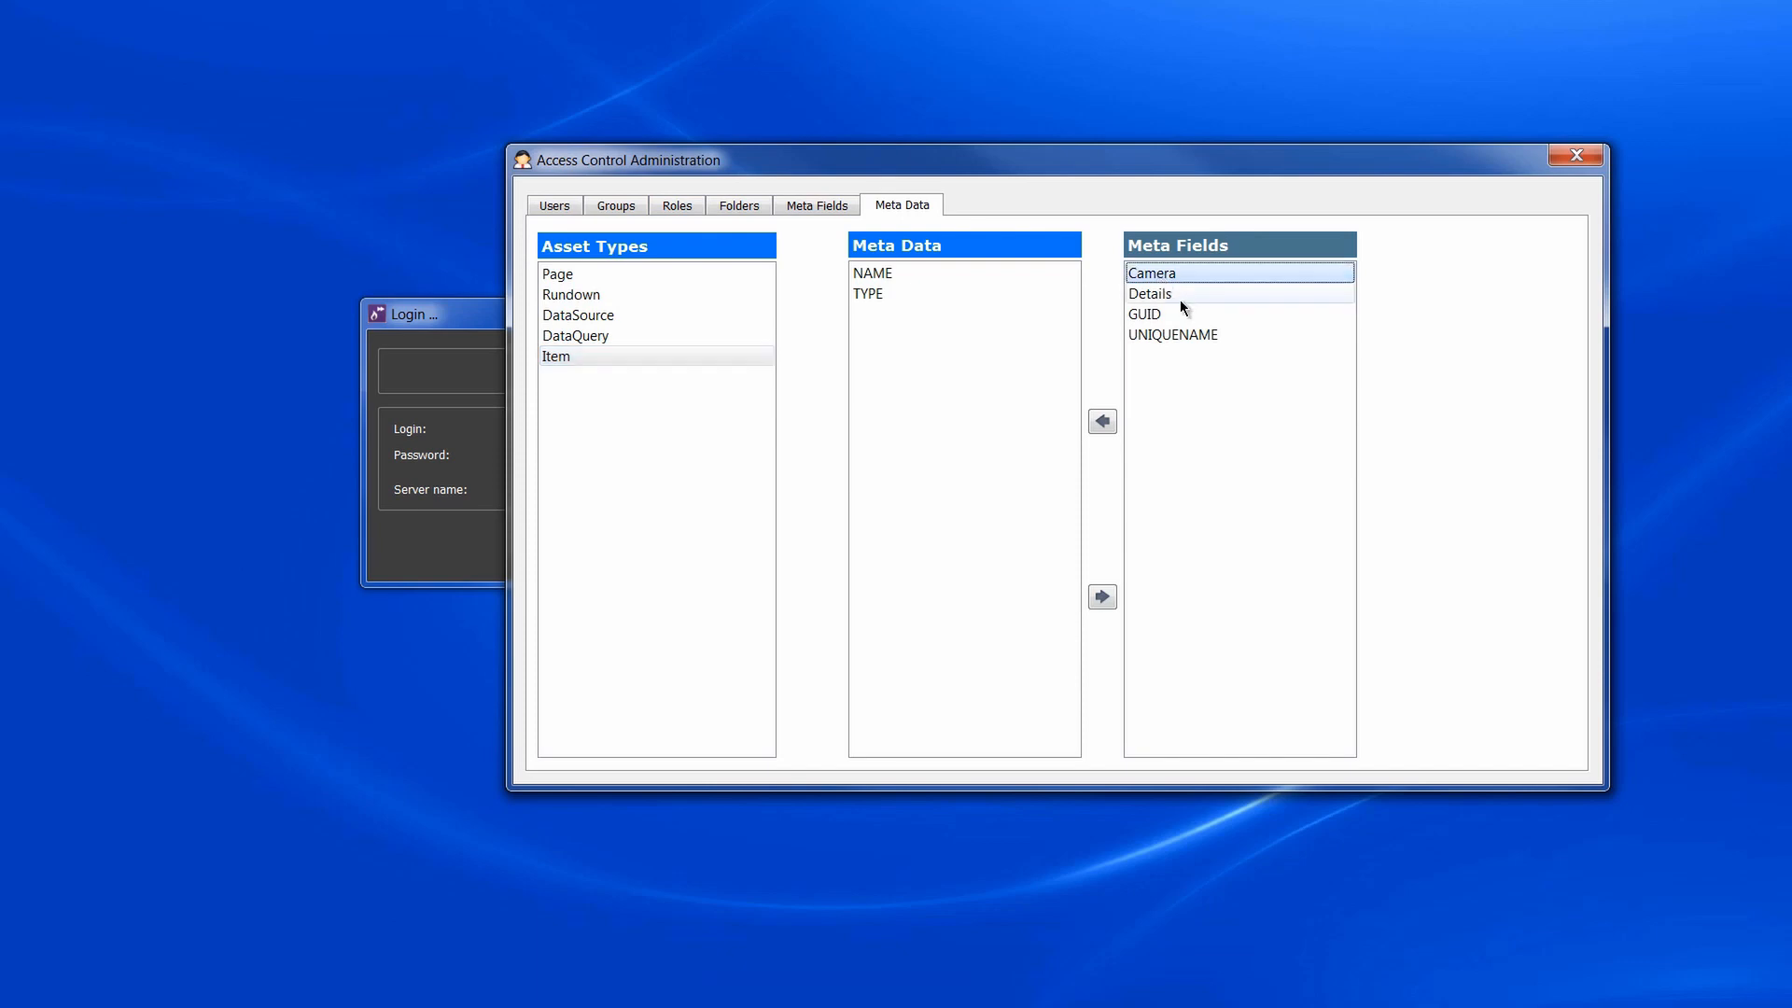
ctrl+click(1177, 293)
click(1102, 421)
click(555, 357)
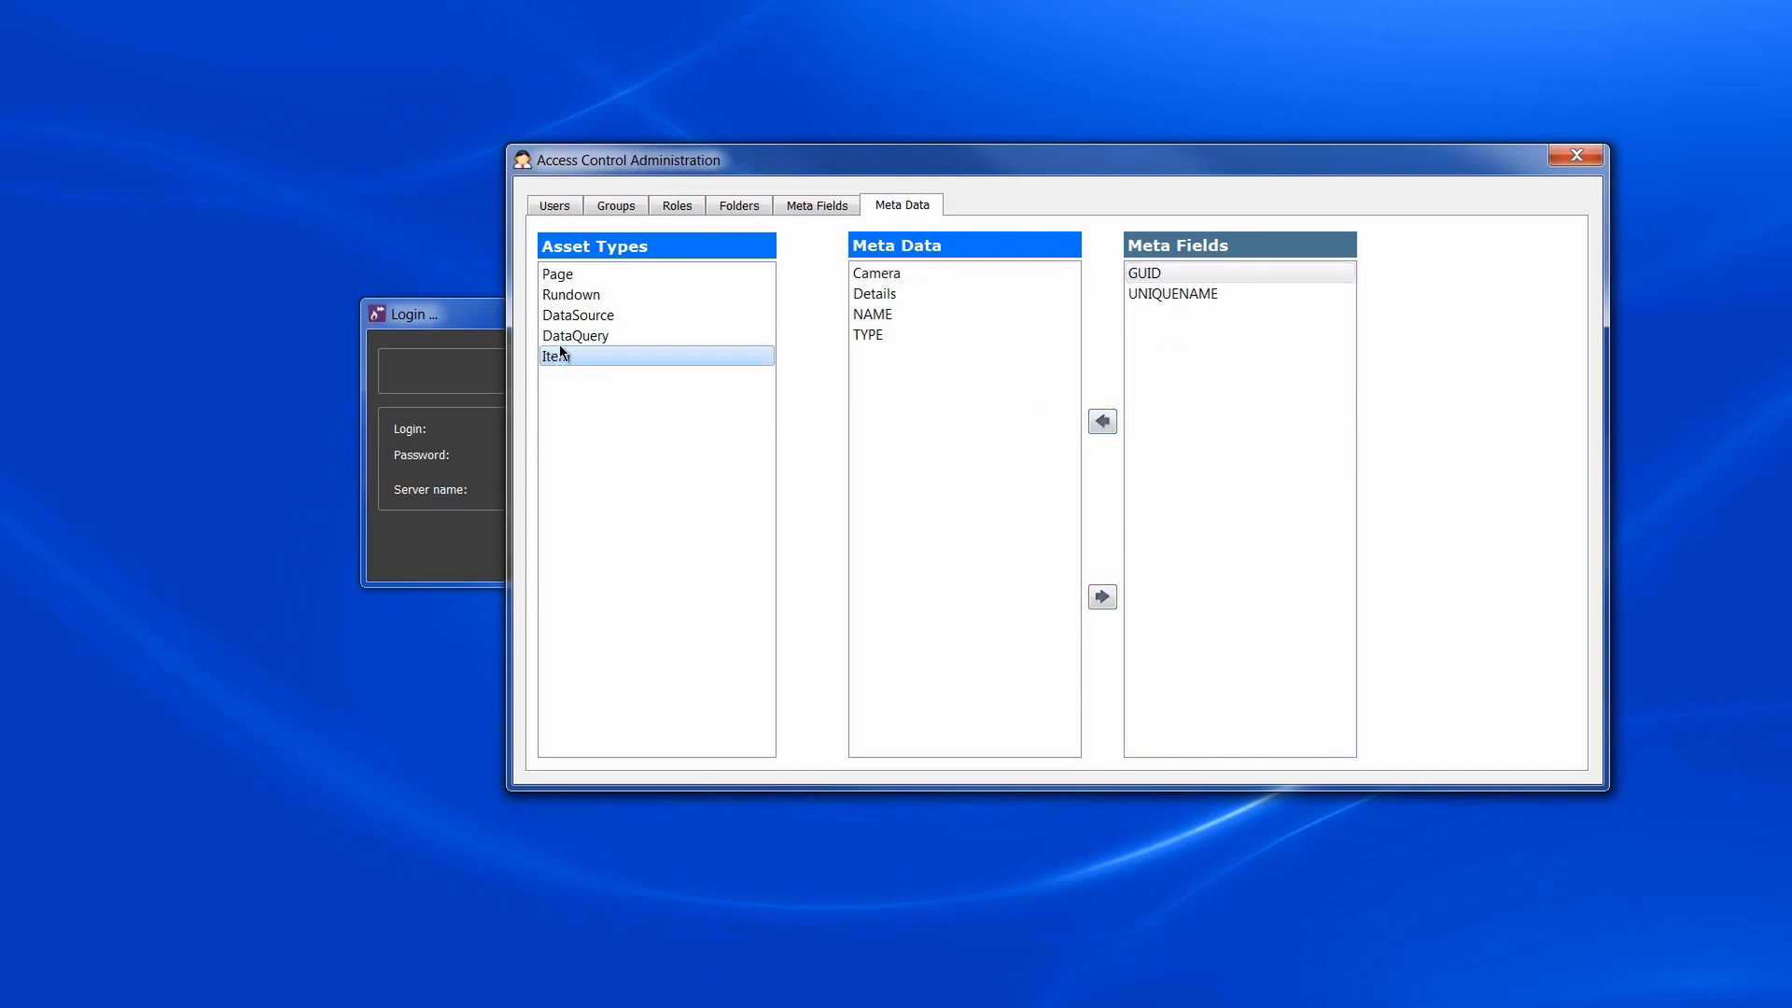
click(931, 273)
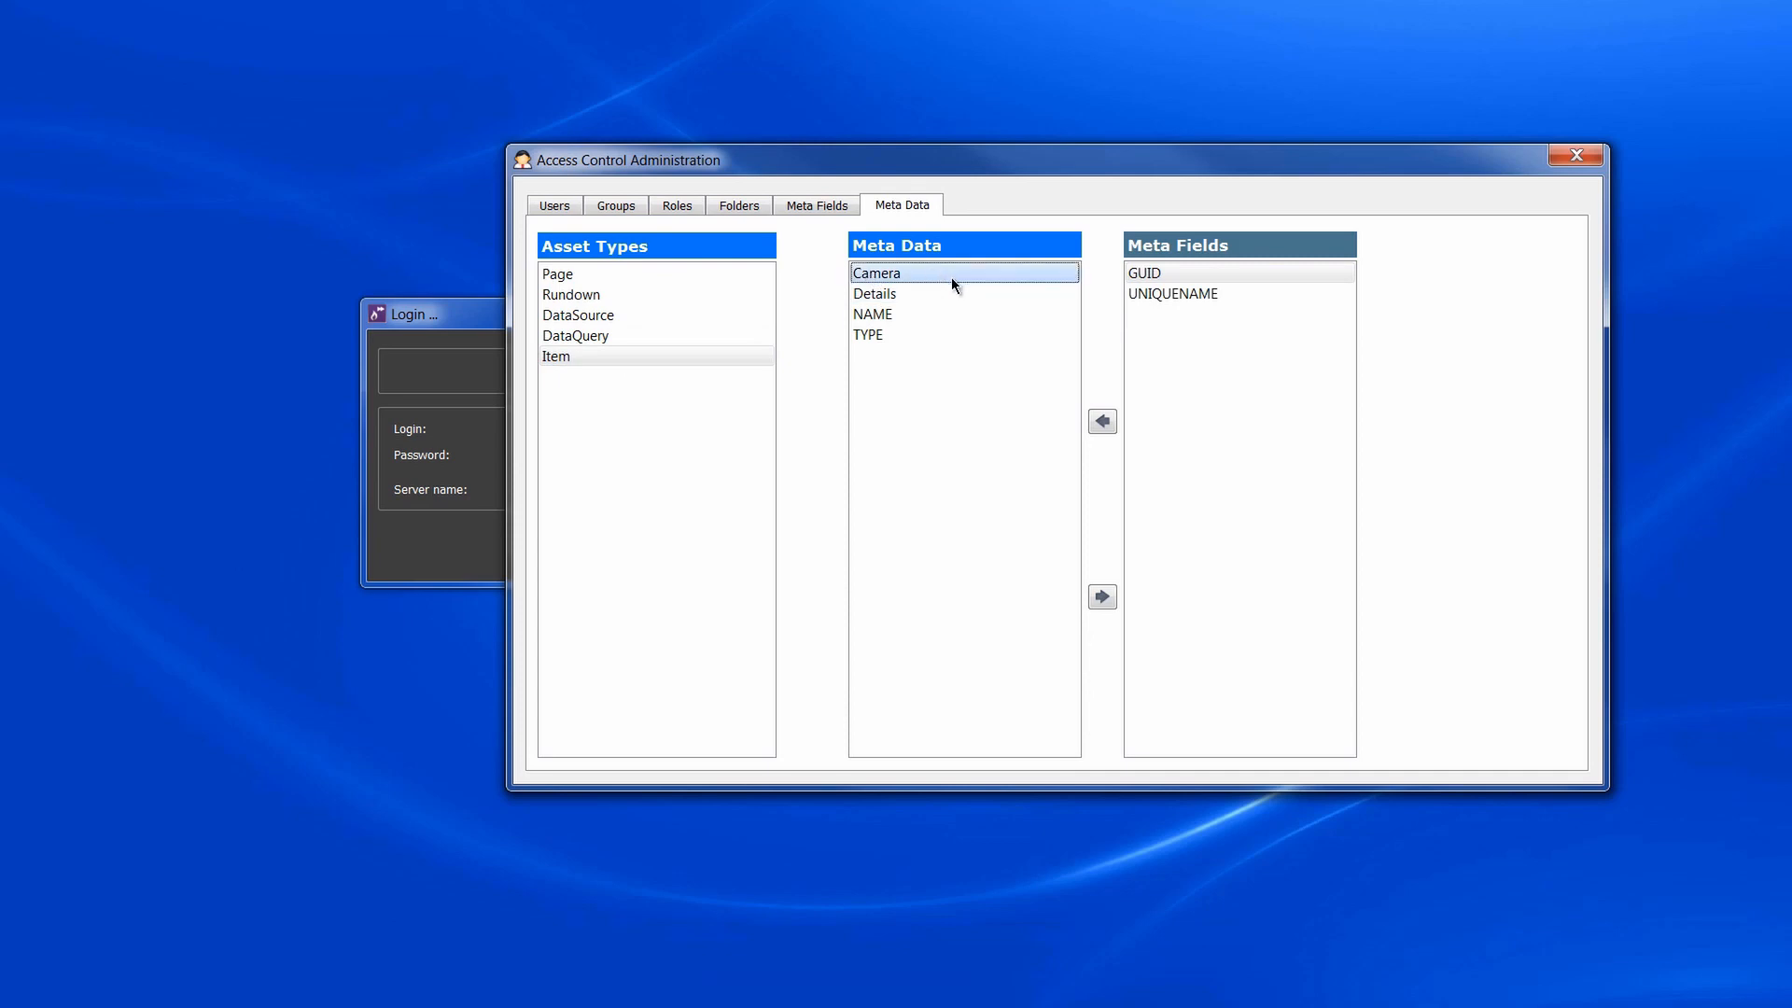
click(893, 294)
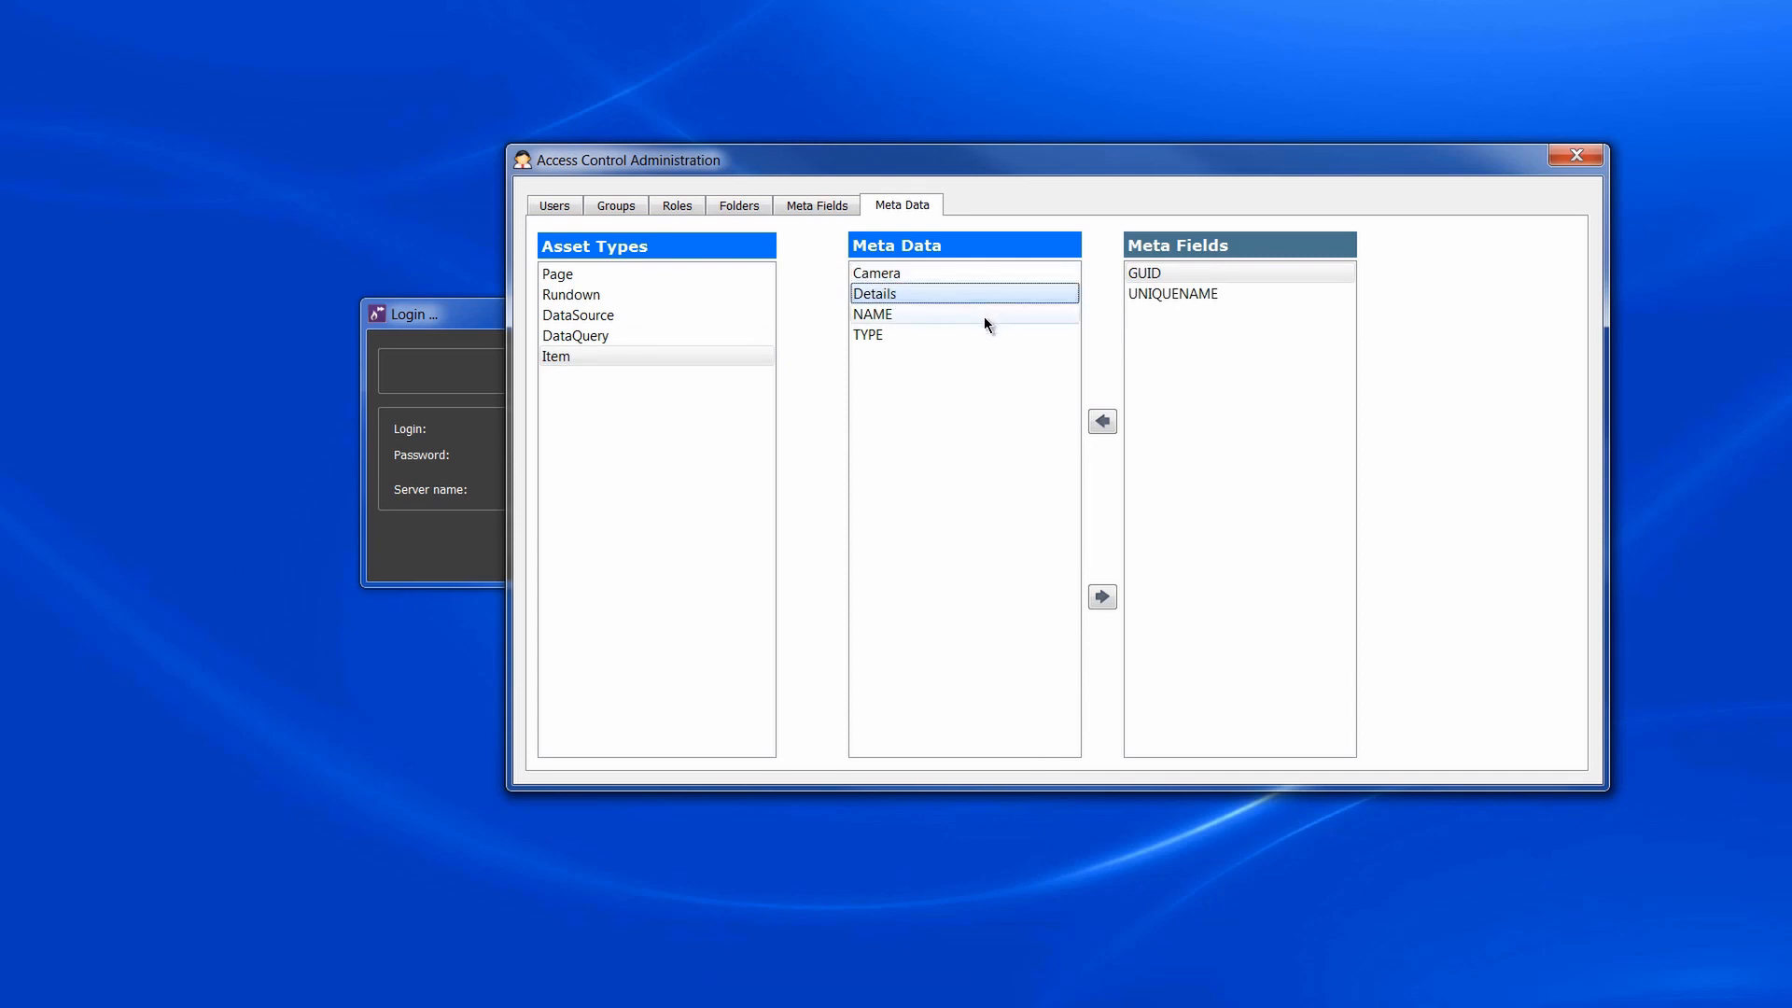
click(899, 315)
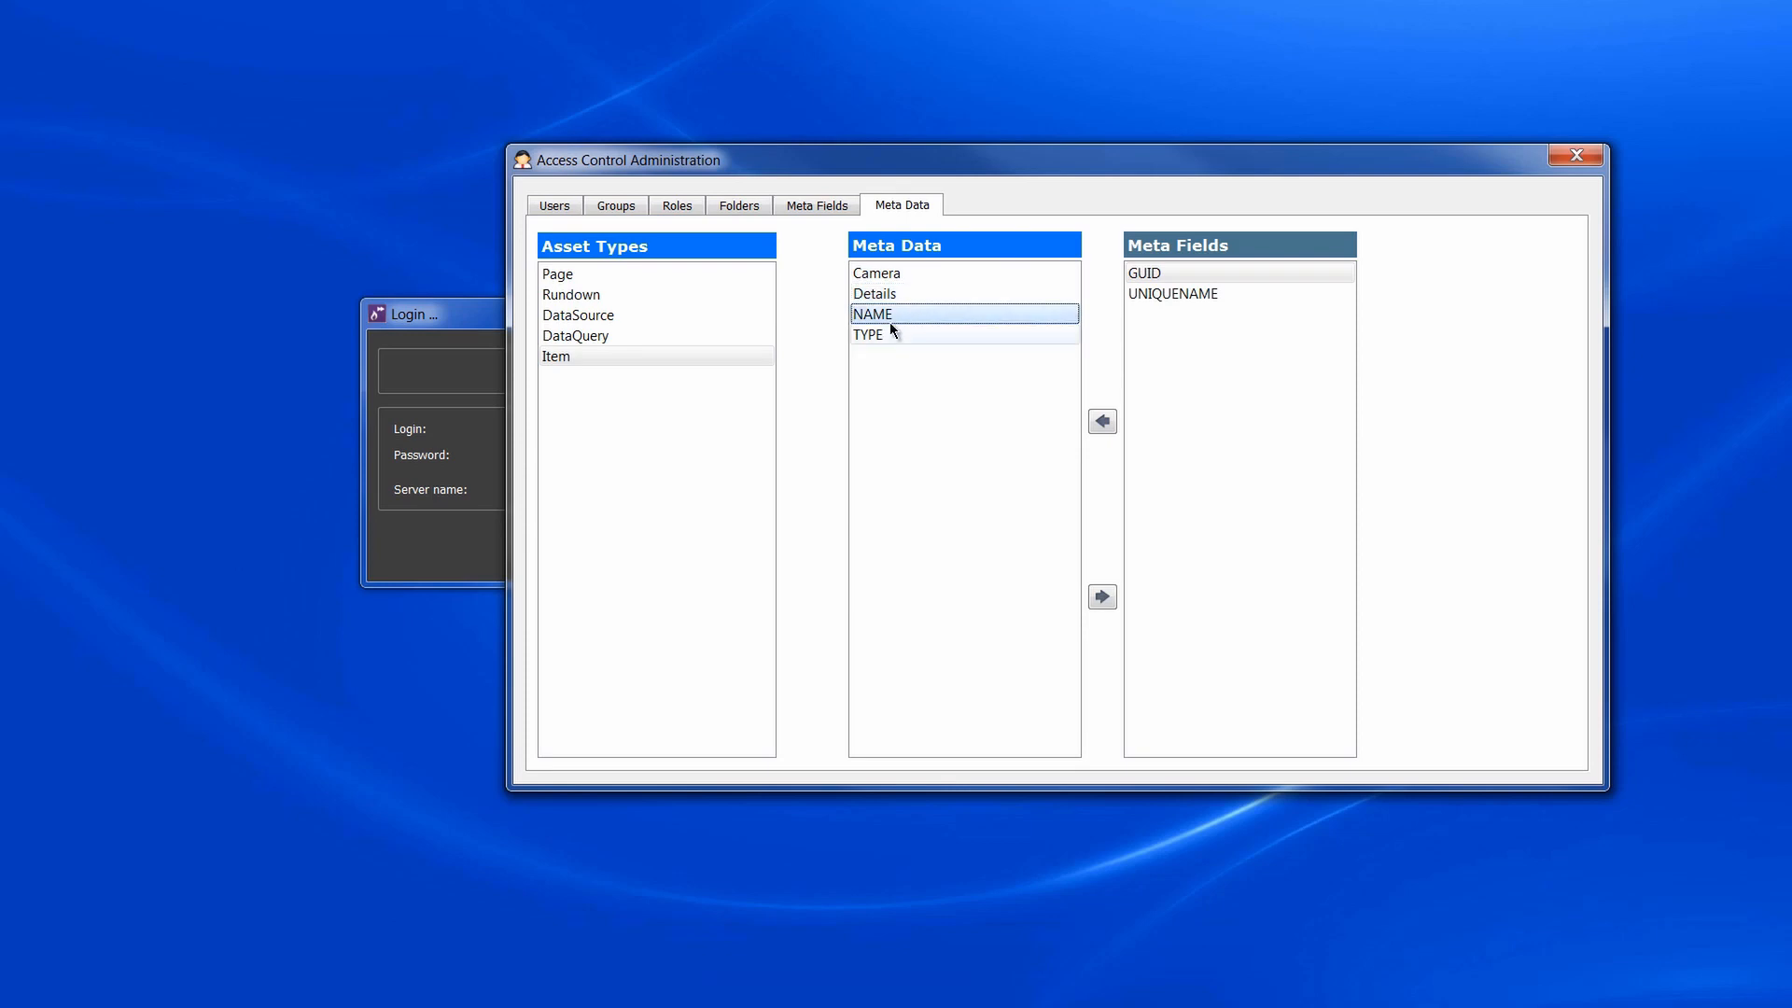
click(892, 334)
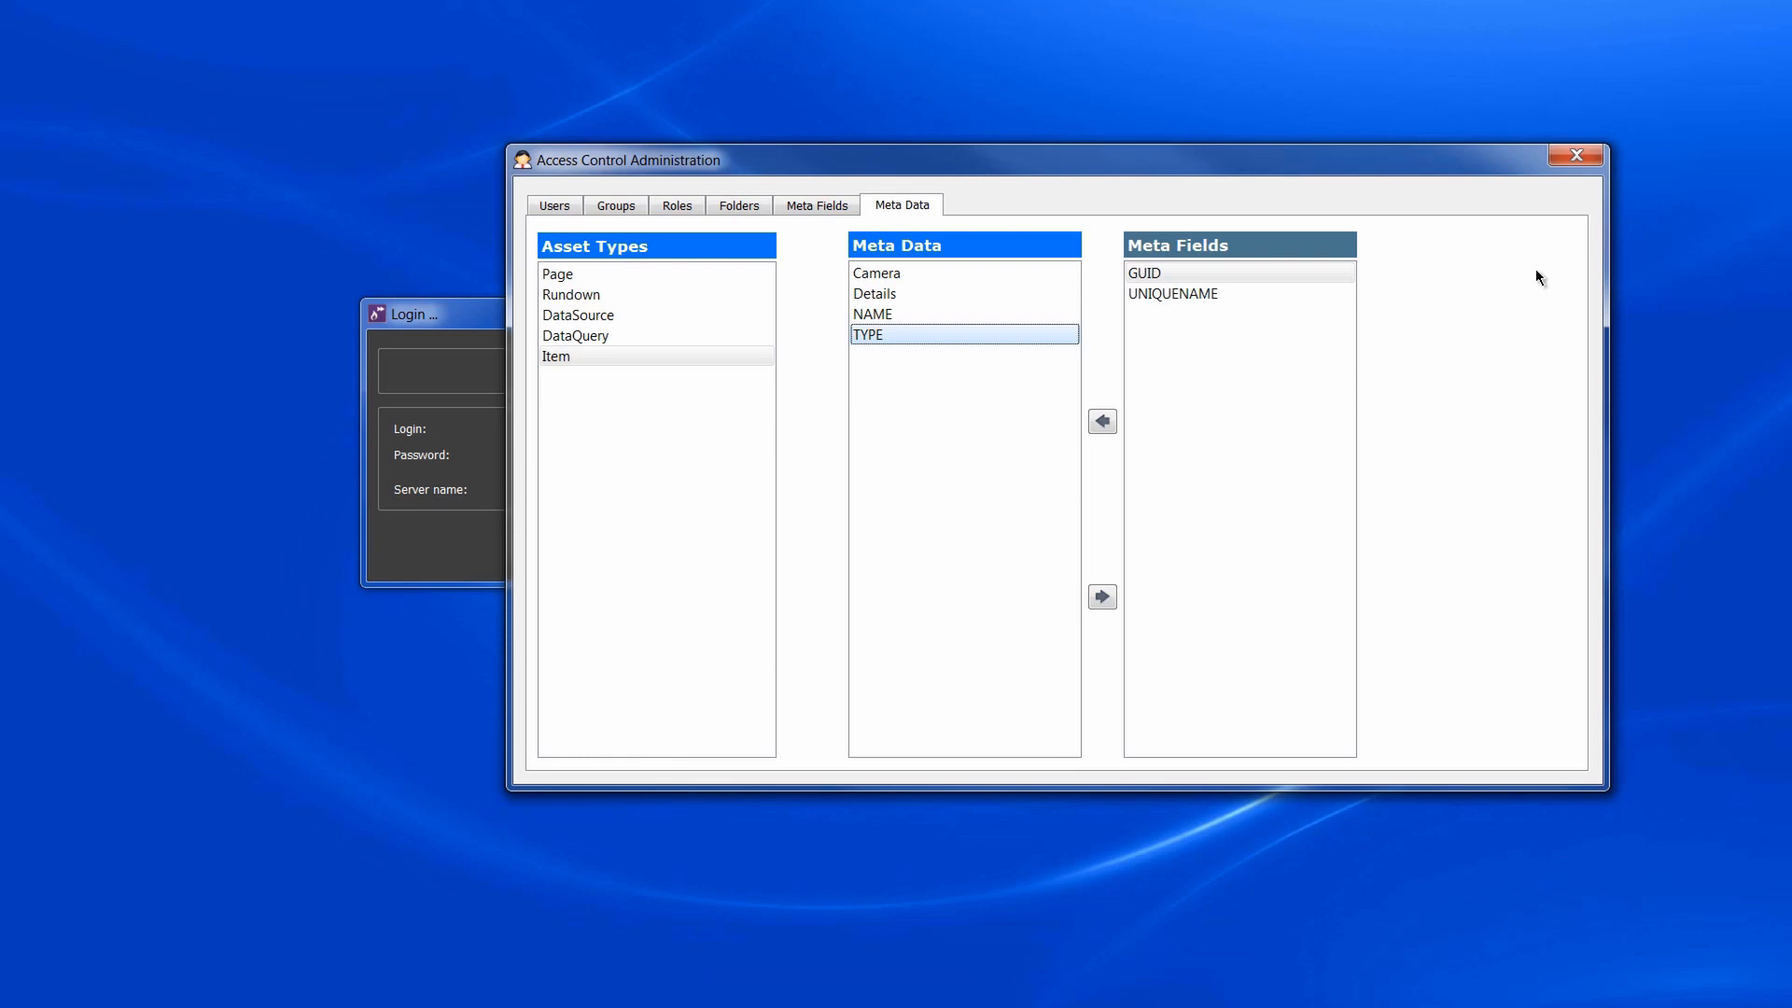
Close Access Control Administration, then relaunch MaestroAdmin.exe and sign in with the user's login name.
click(1577, 155)
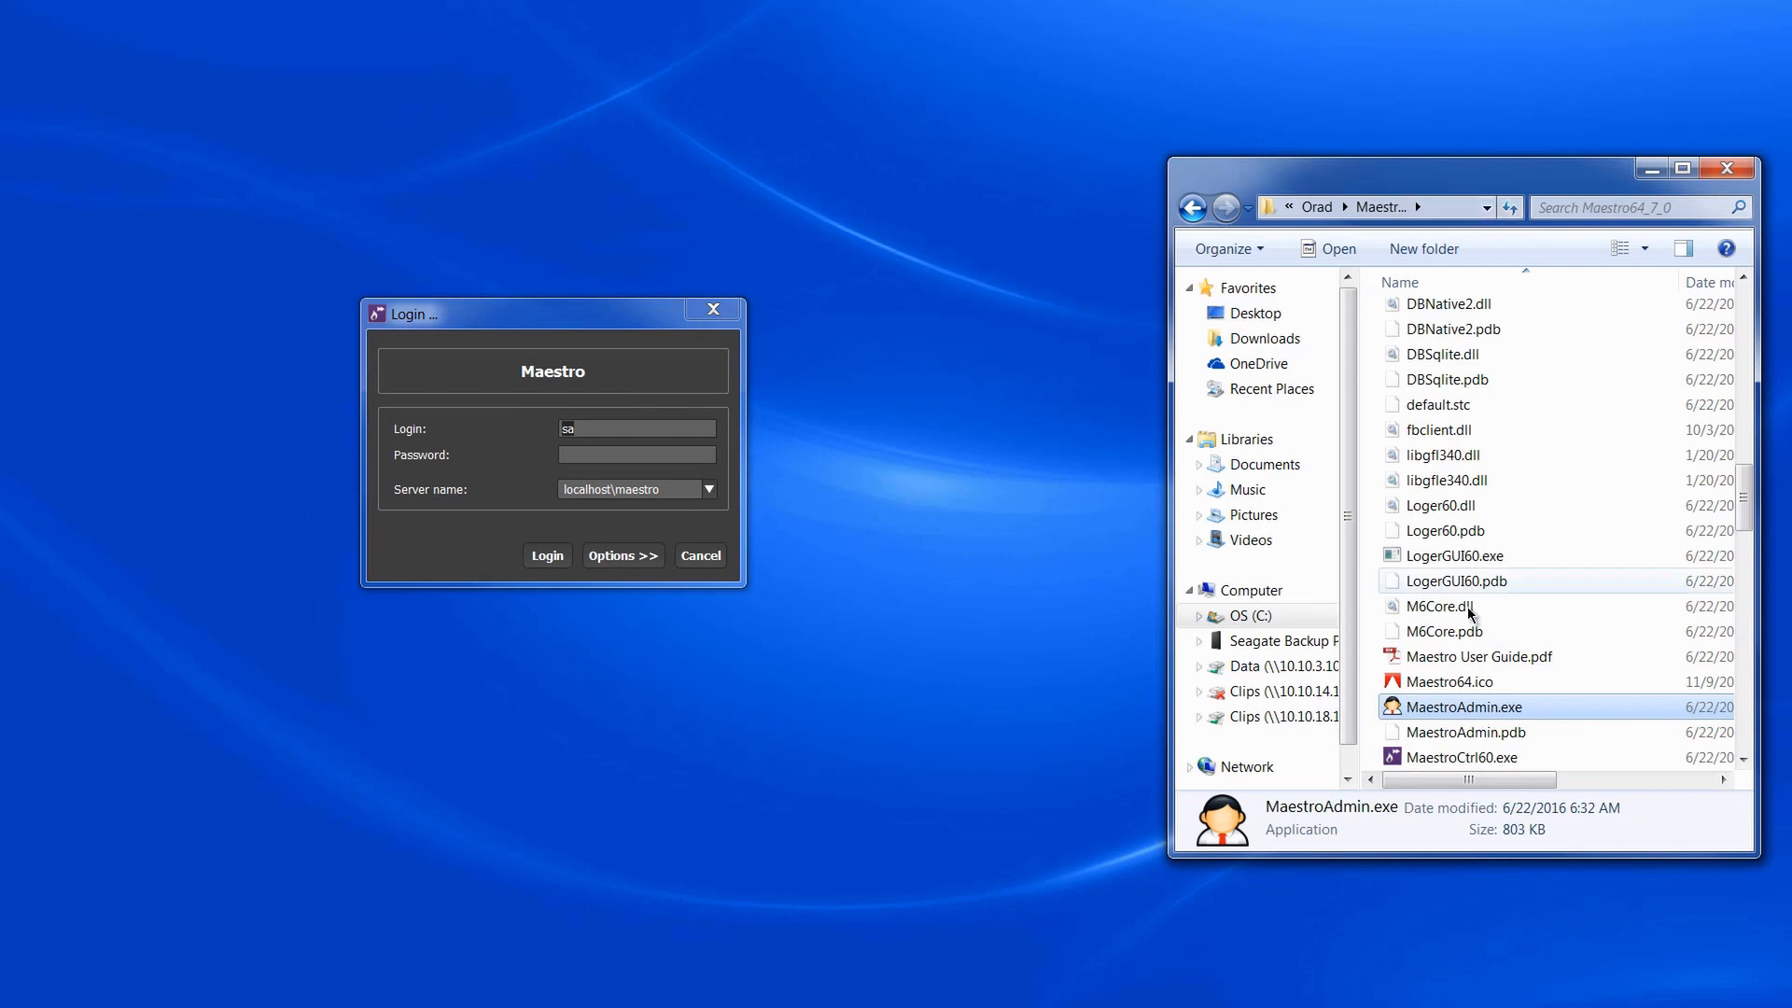
double_click(1453, 712)
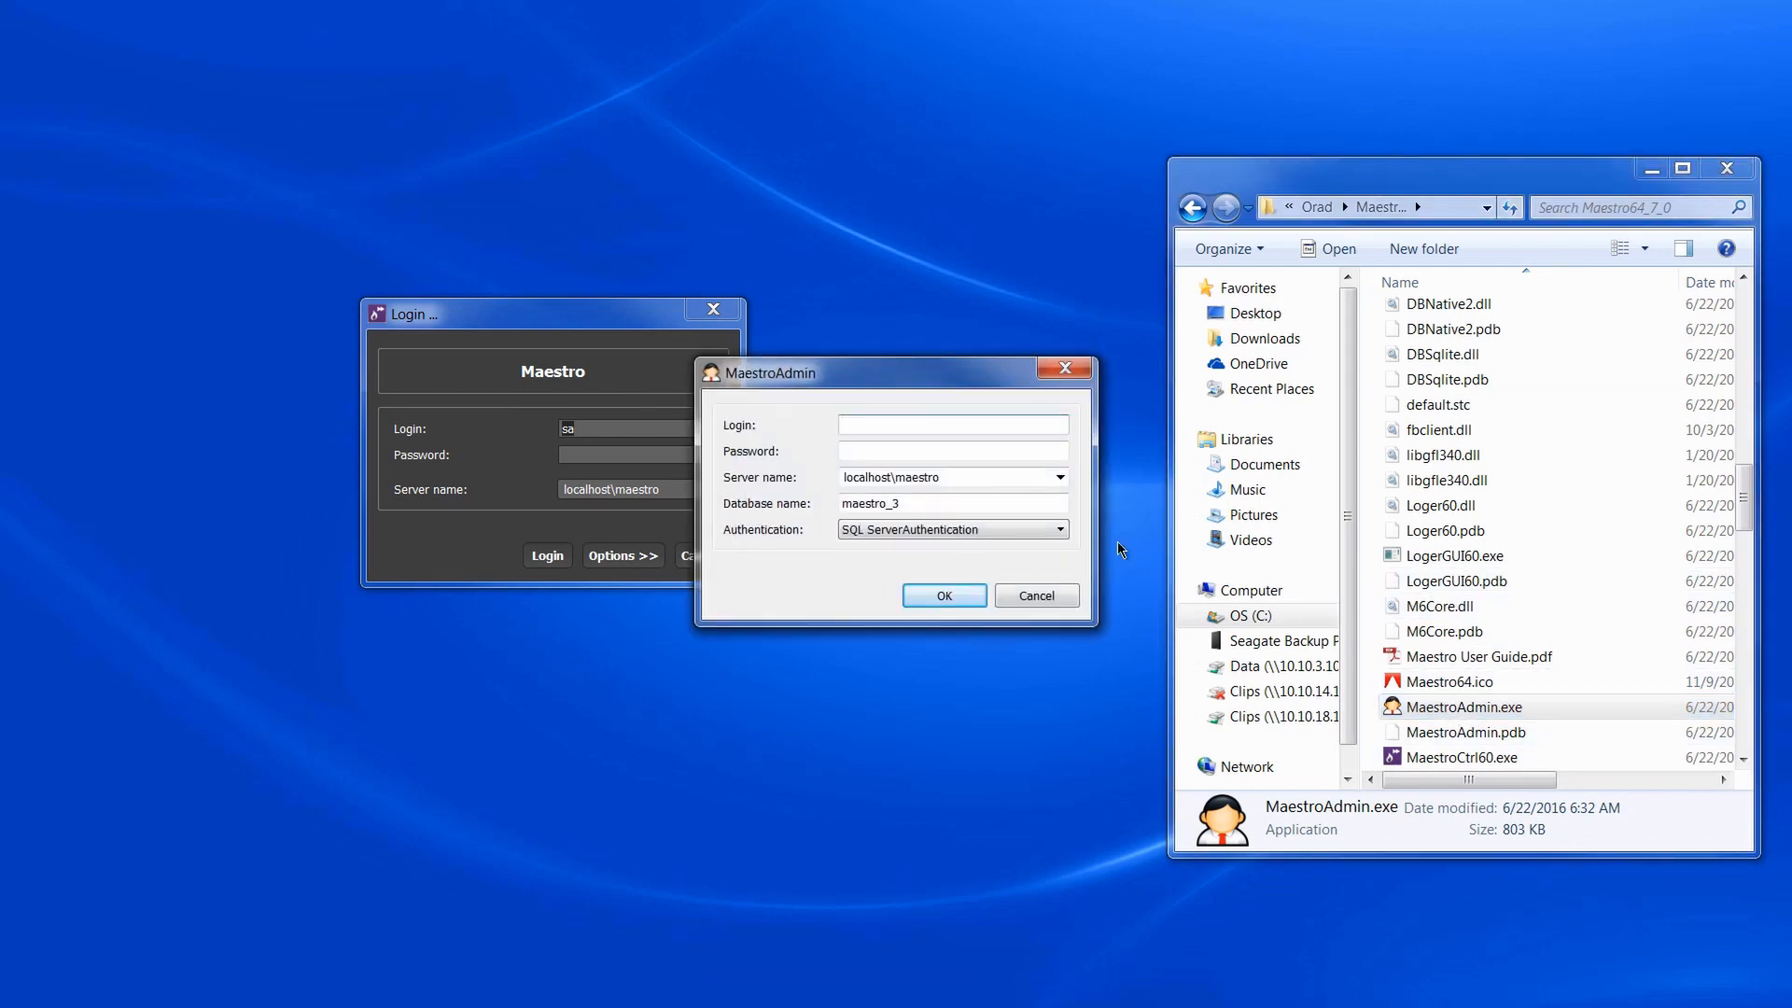
click(1650, 170)
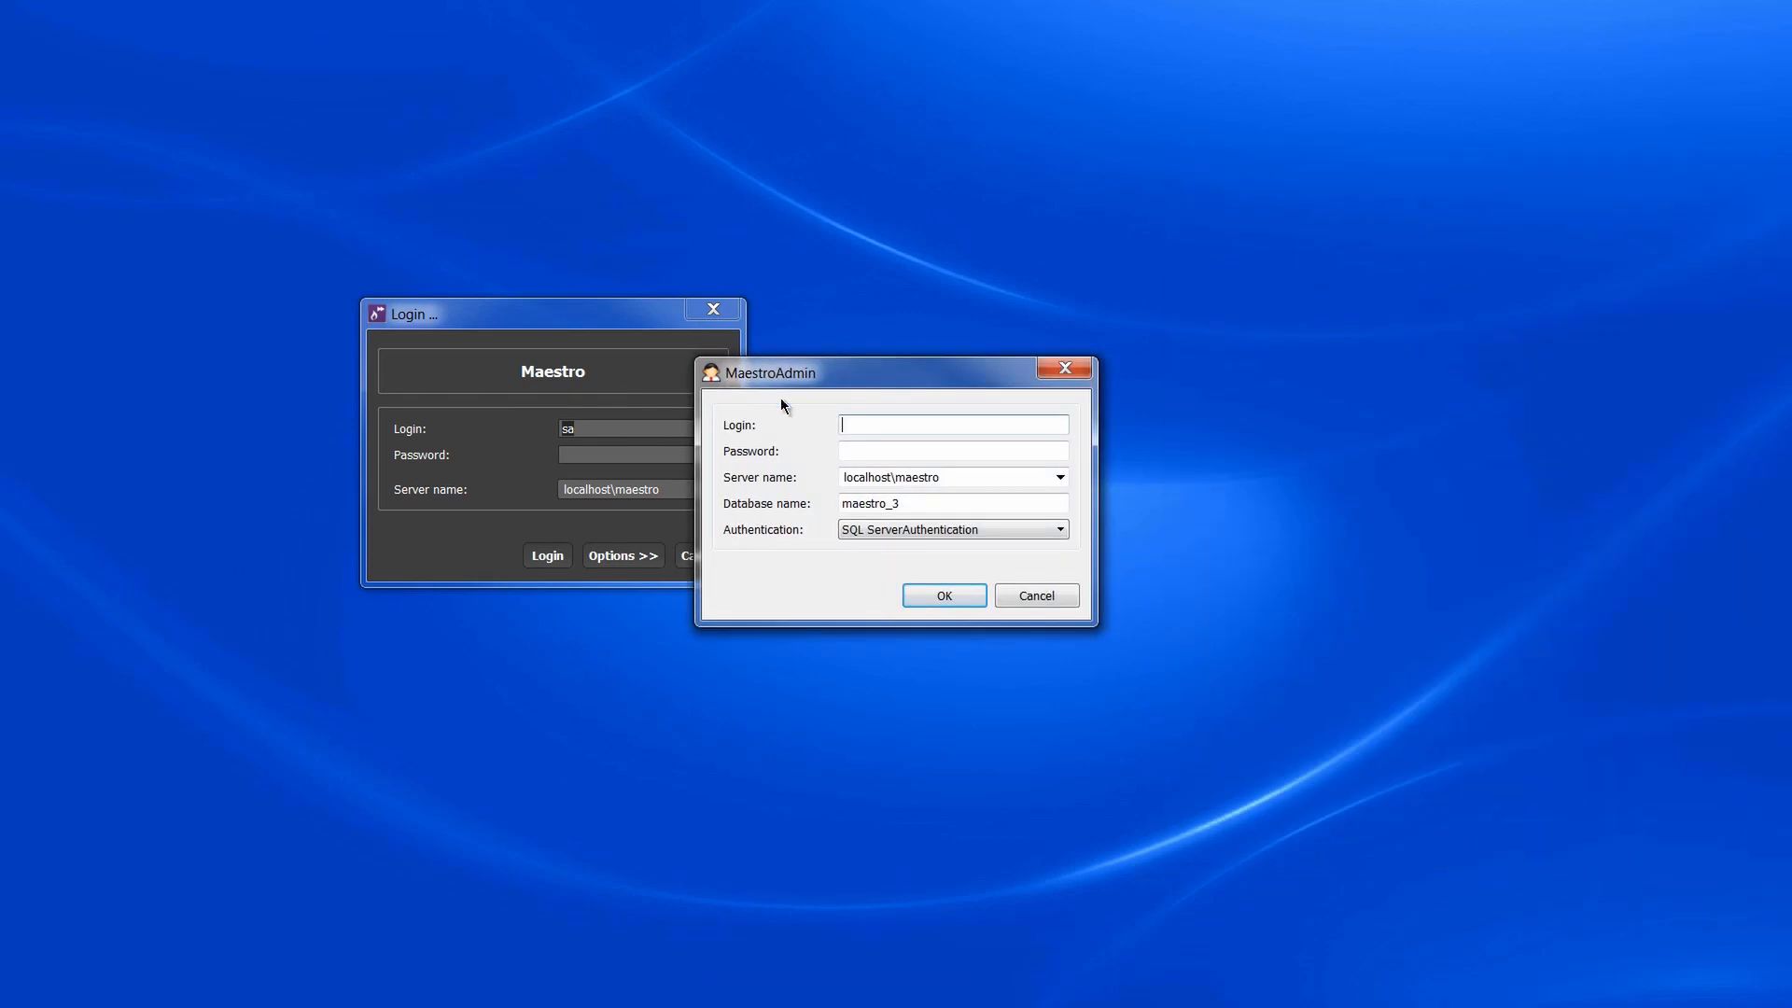
click(872, 426)
text(Tom)
key(Return)
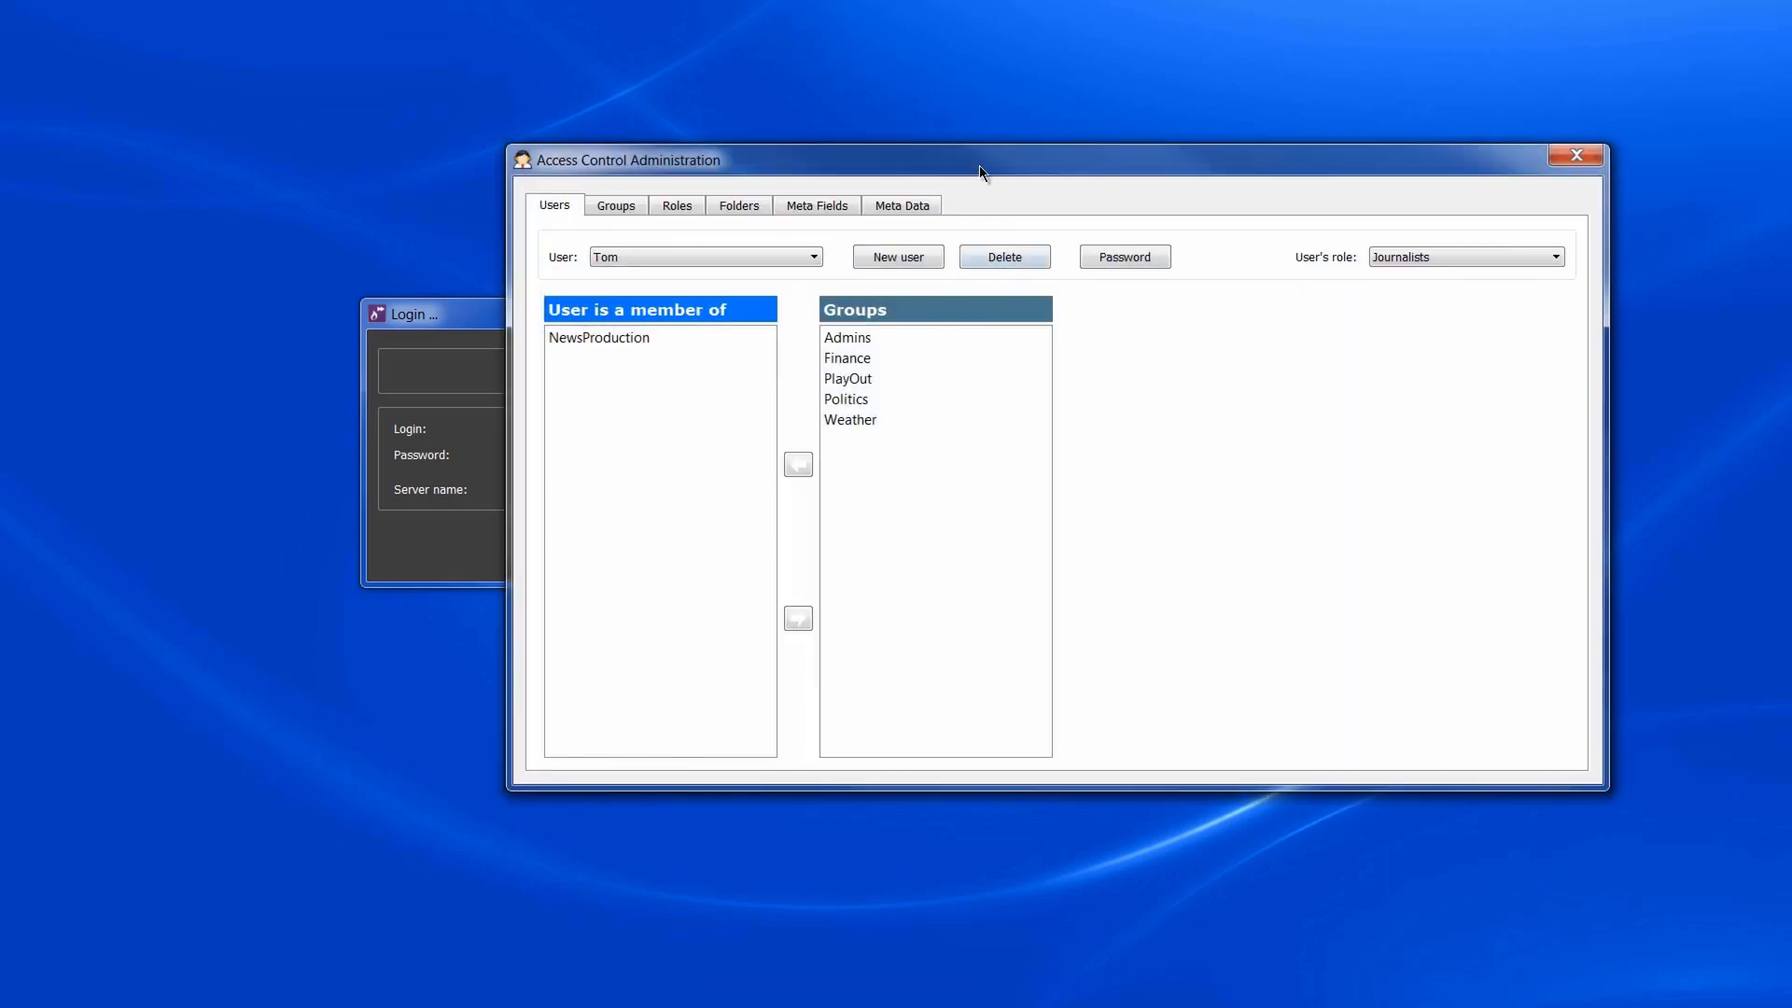
drag(980, 168, 924, 124)
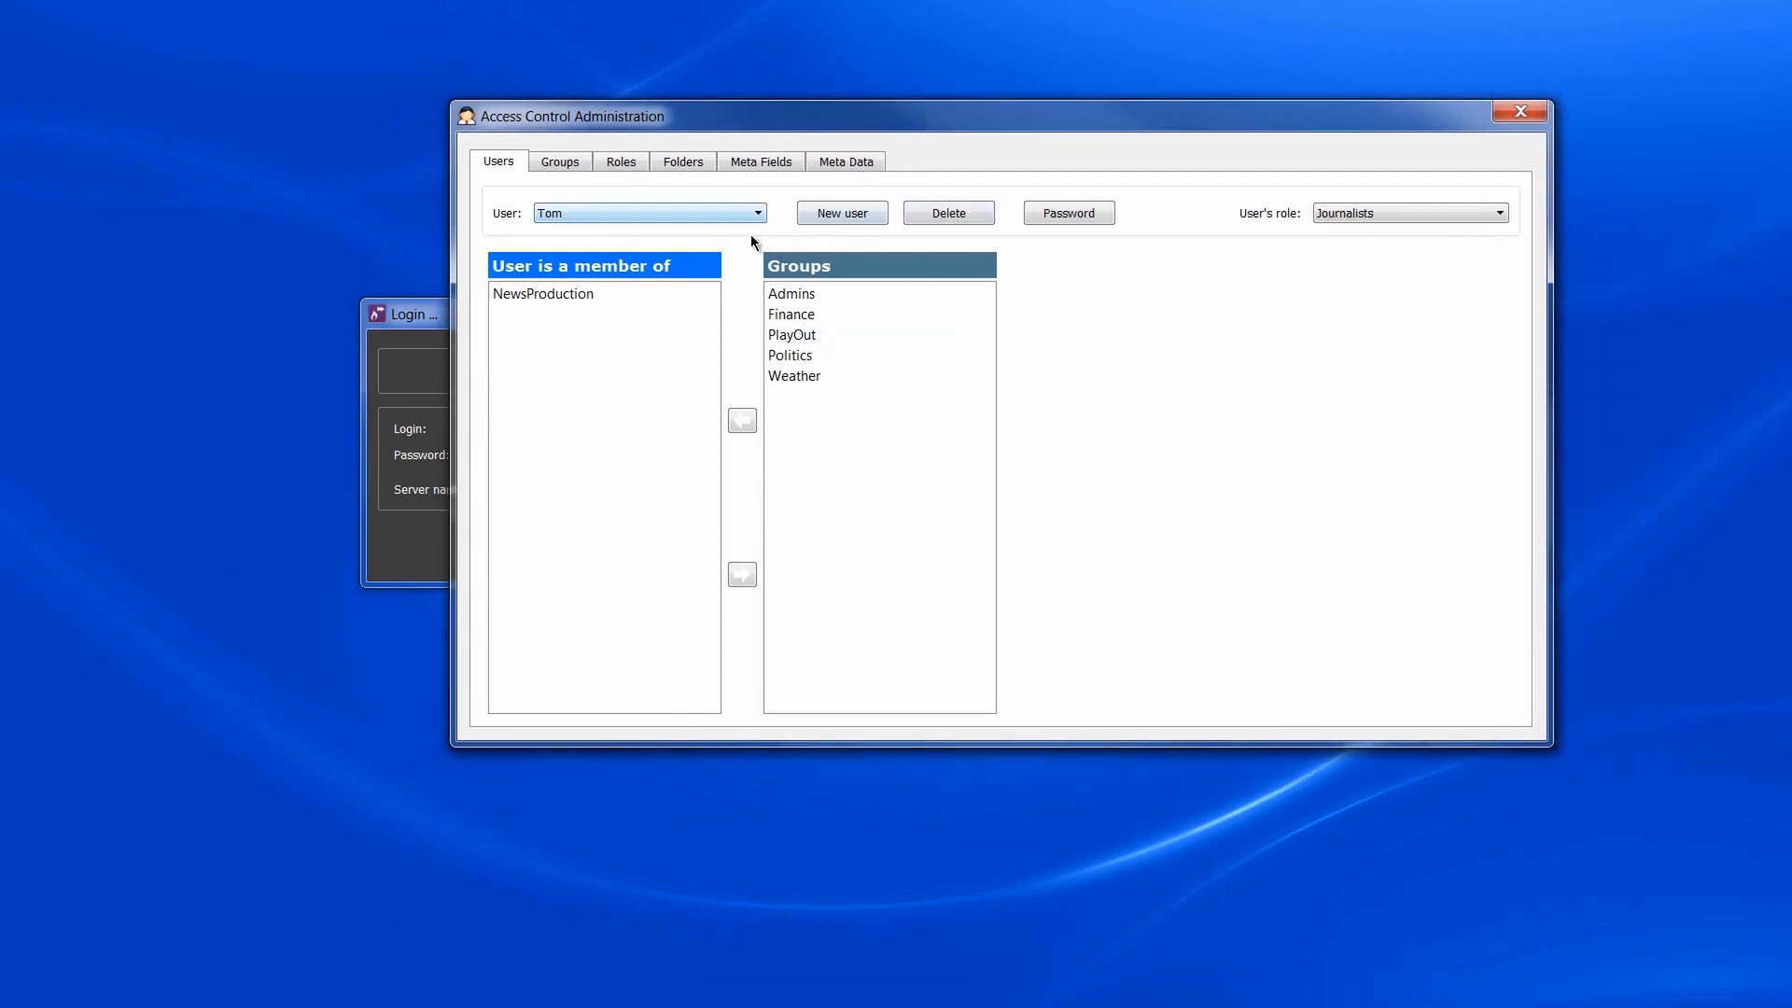
Open the password change form for the selected user and dismiss it without entering anything.
click(1073, 214)
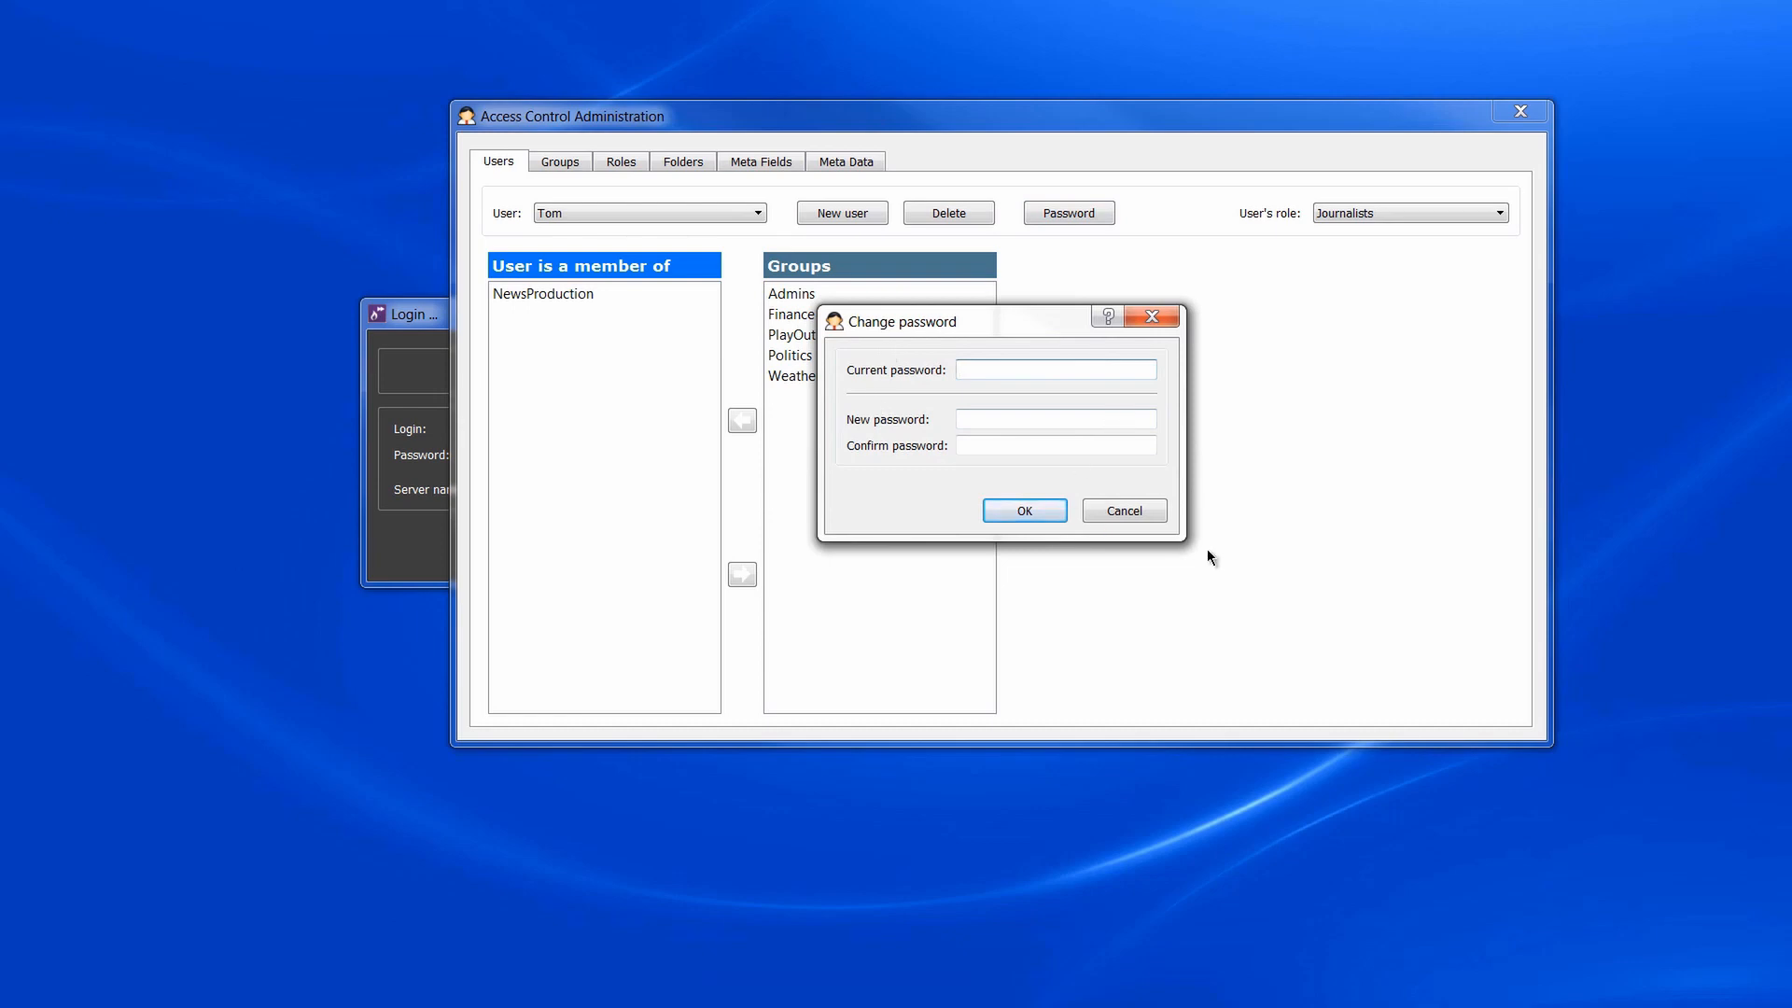
click(1124, 512)
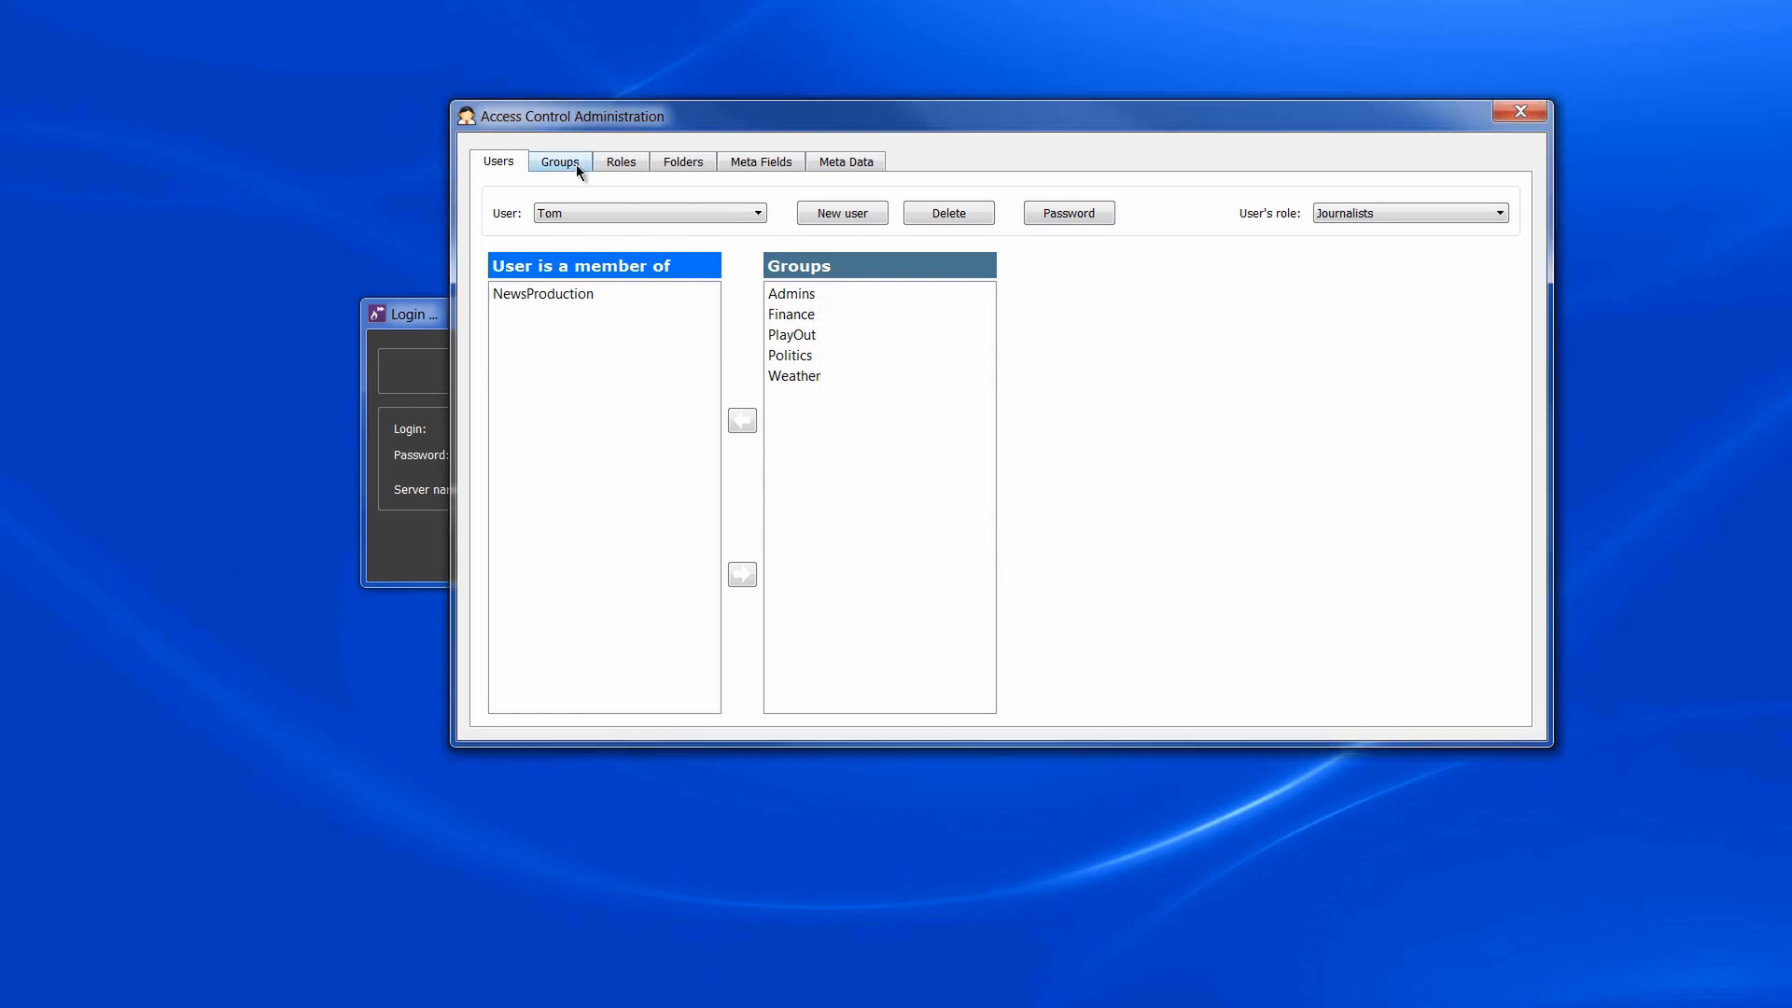
Try to grant the Add item to rundown operation to the Designers role, and close Access Control Administration.
click(629, 165)
click(737, 215)
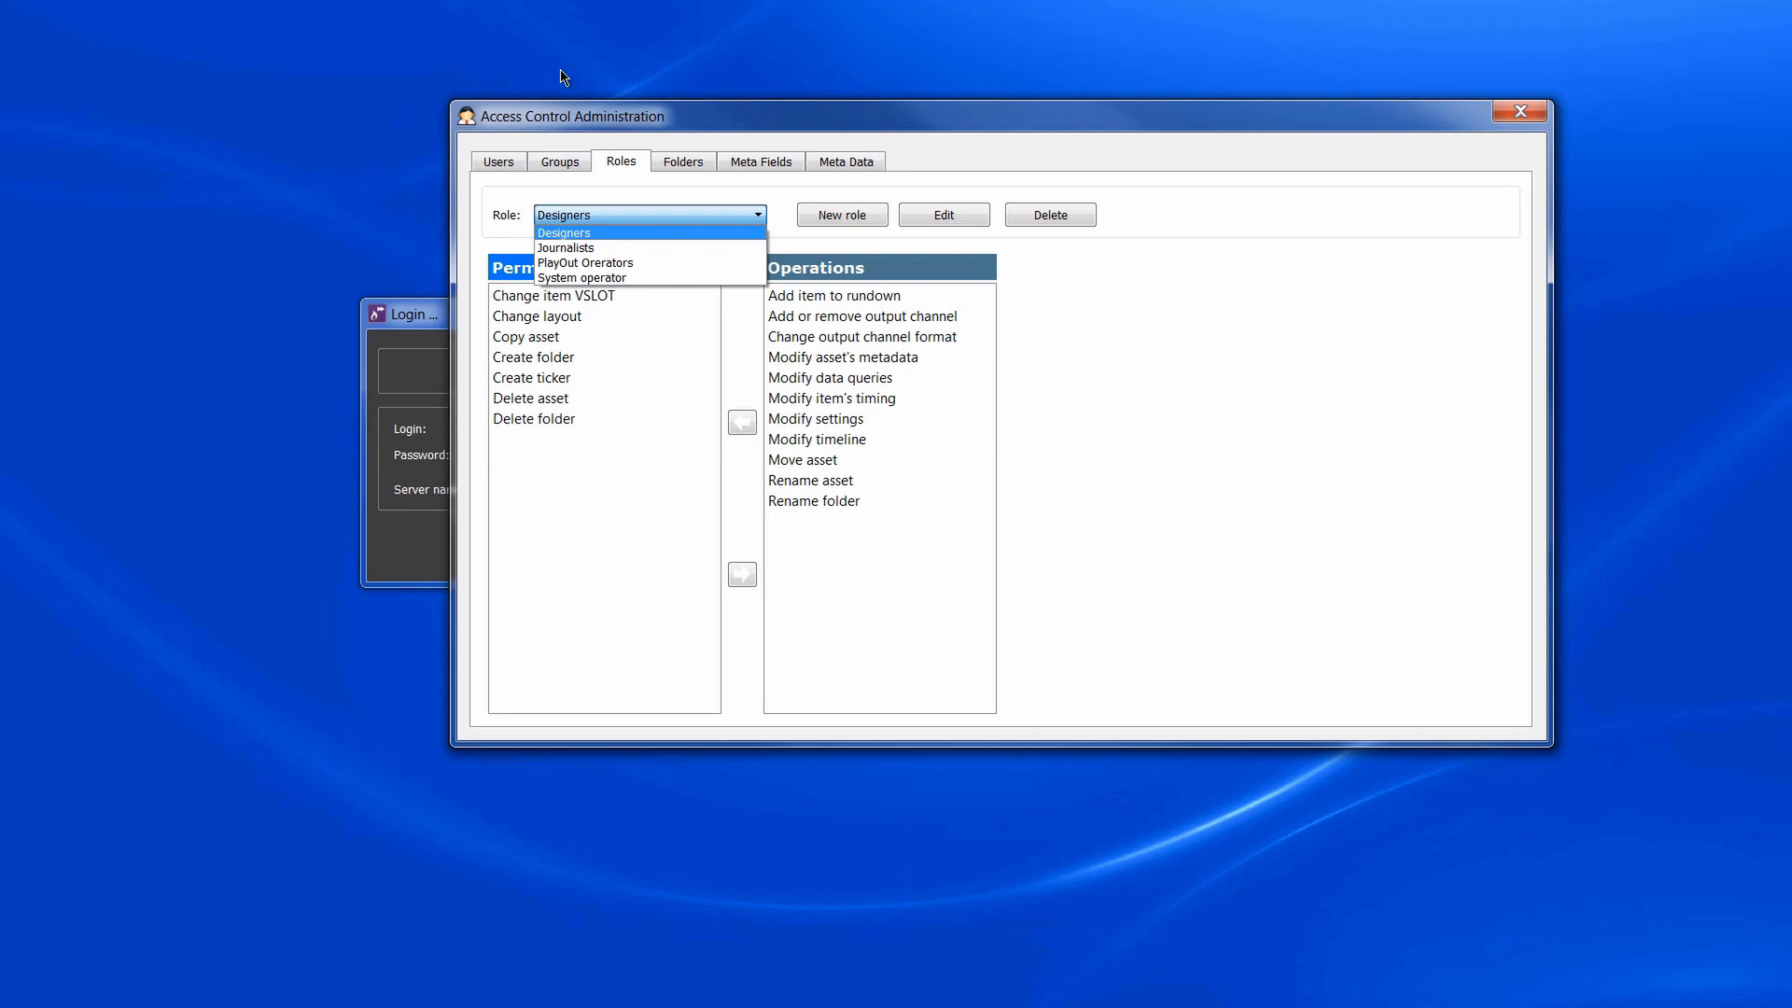
click(989, 401)
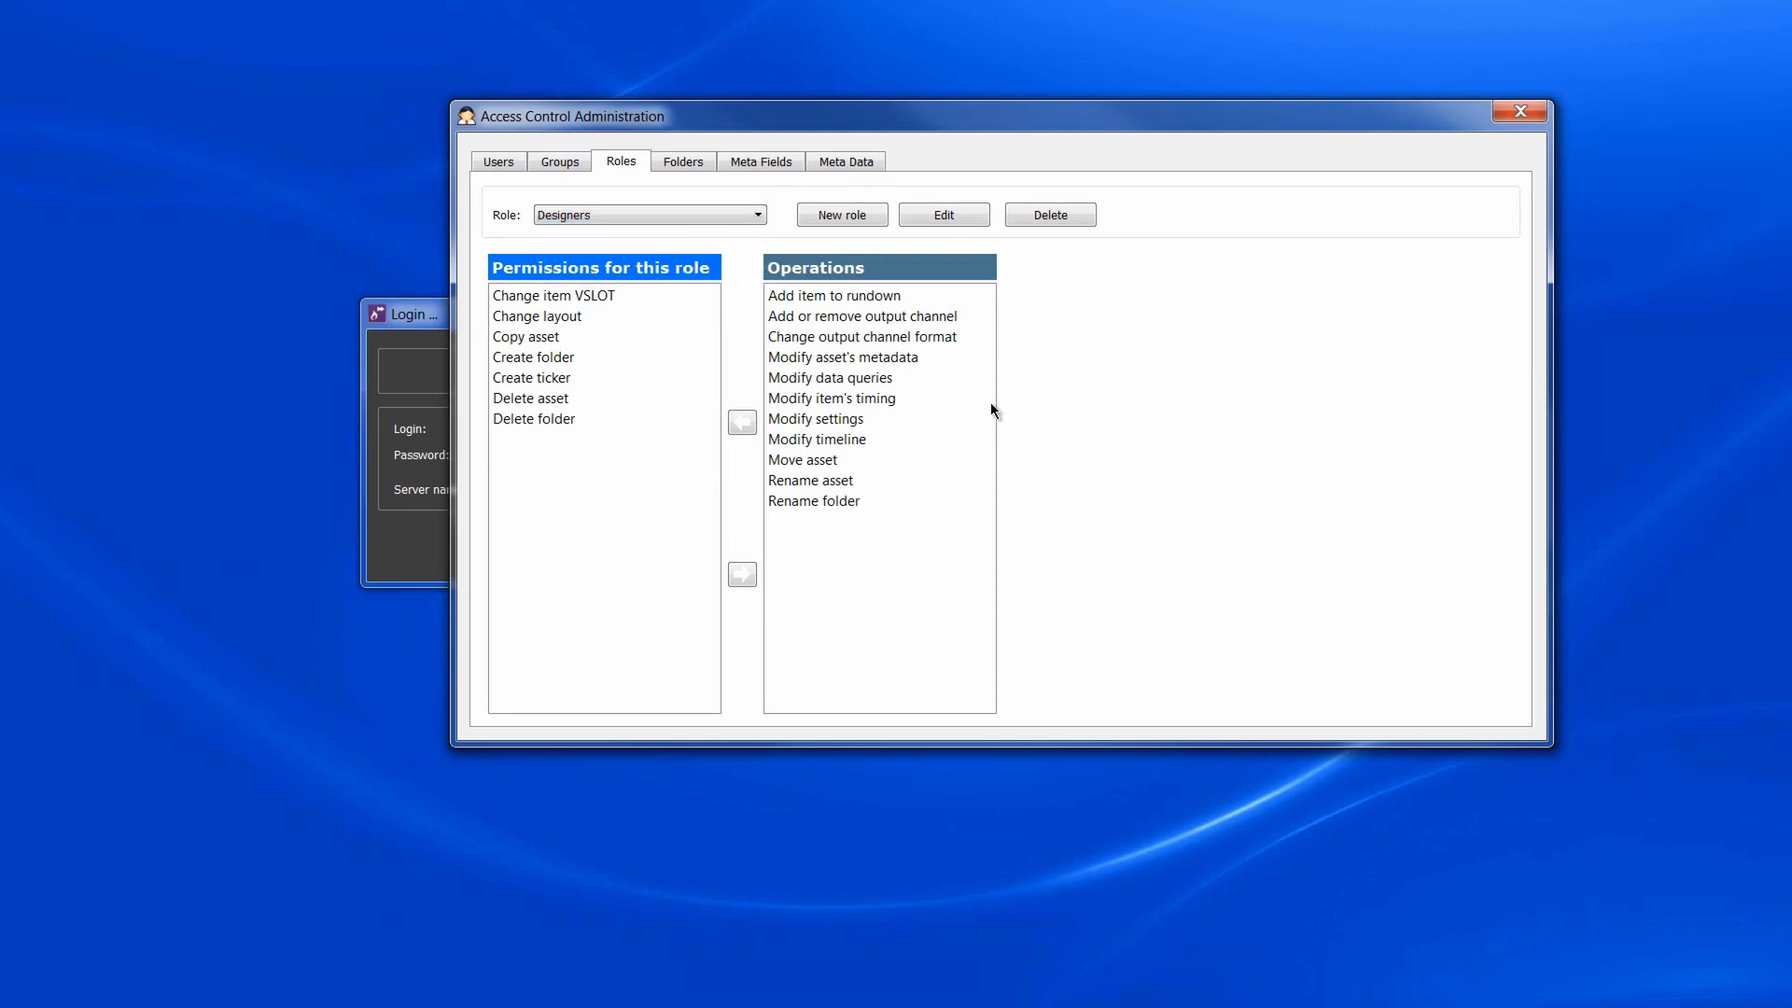
click(754, 424)
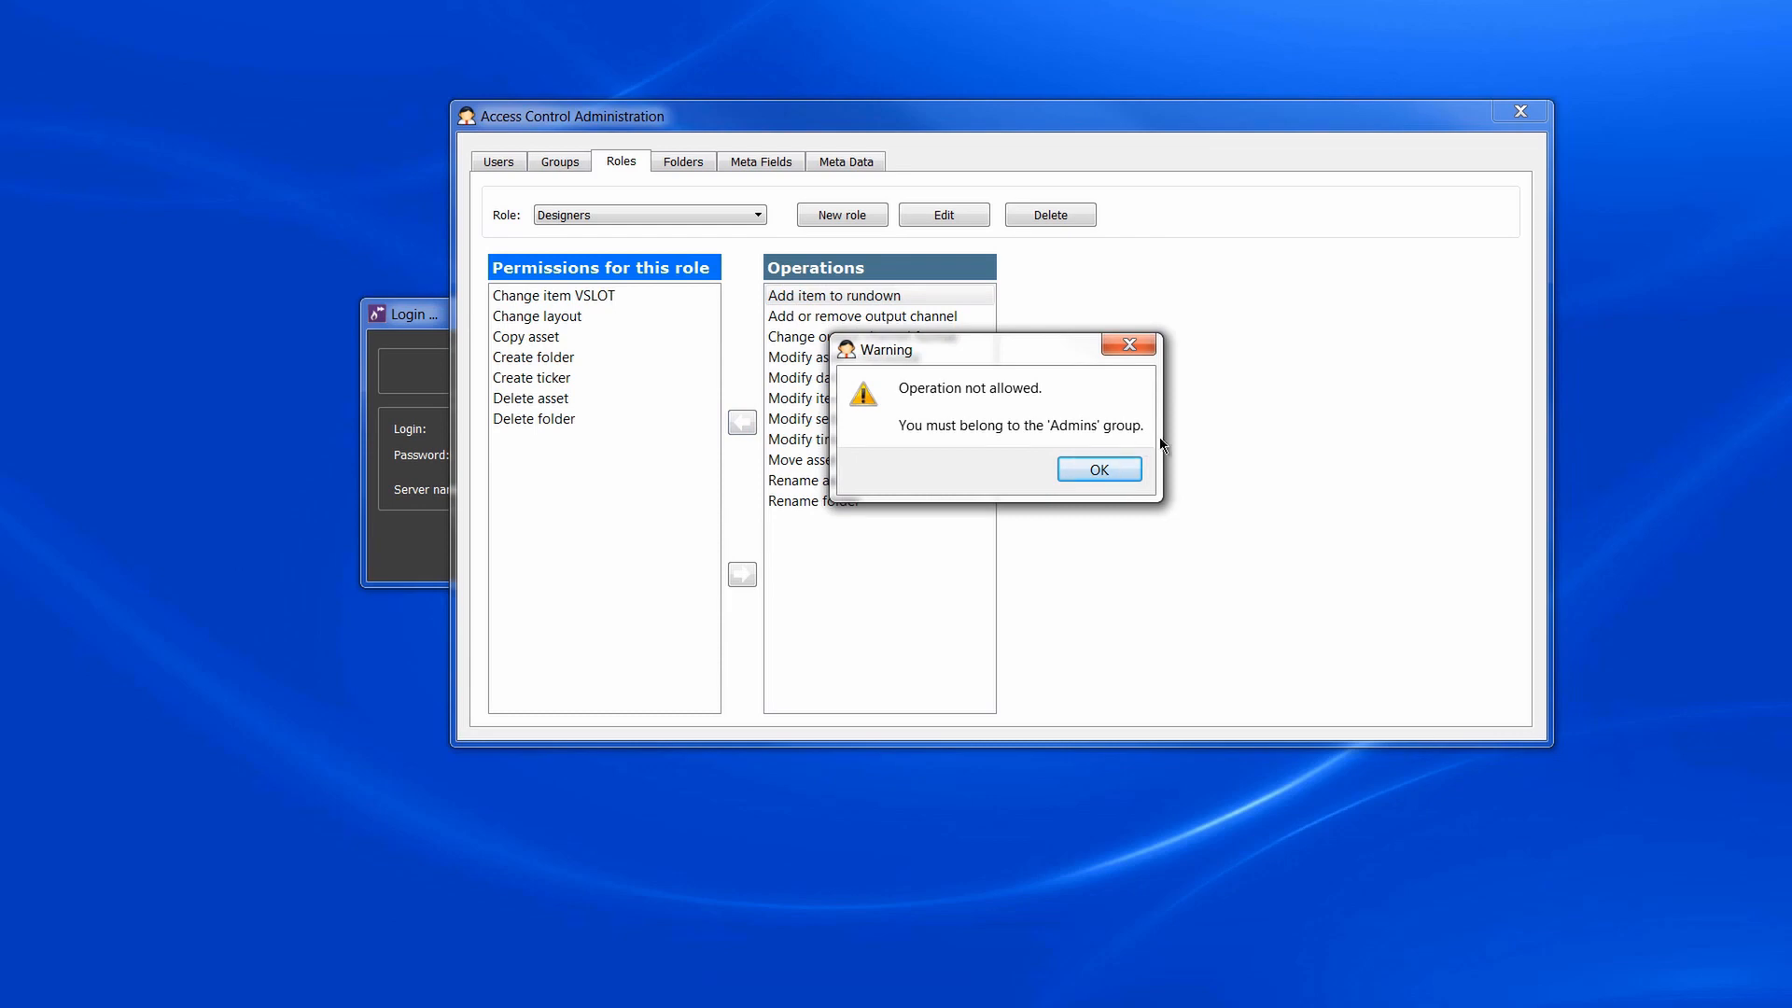
click(1111, 469)
click(1520, 112)
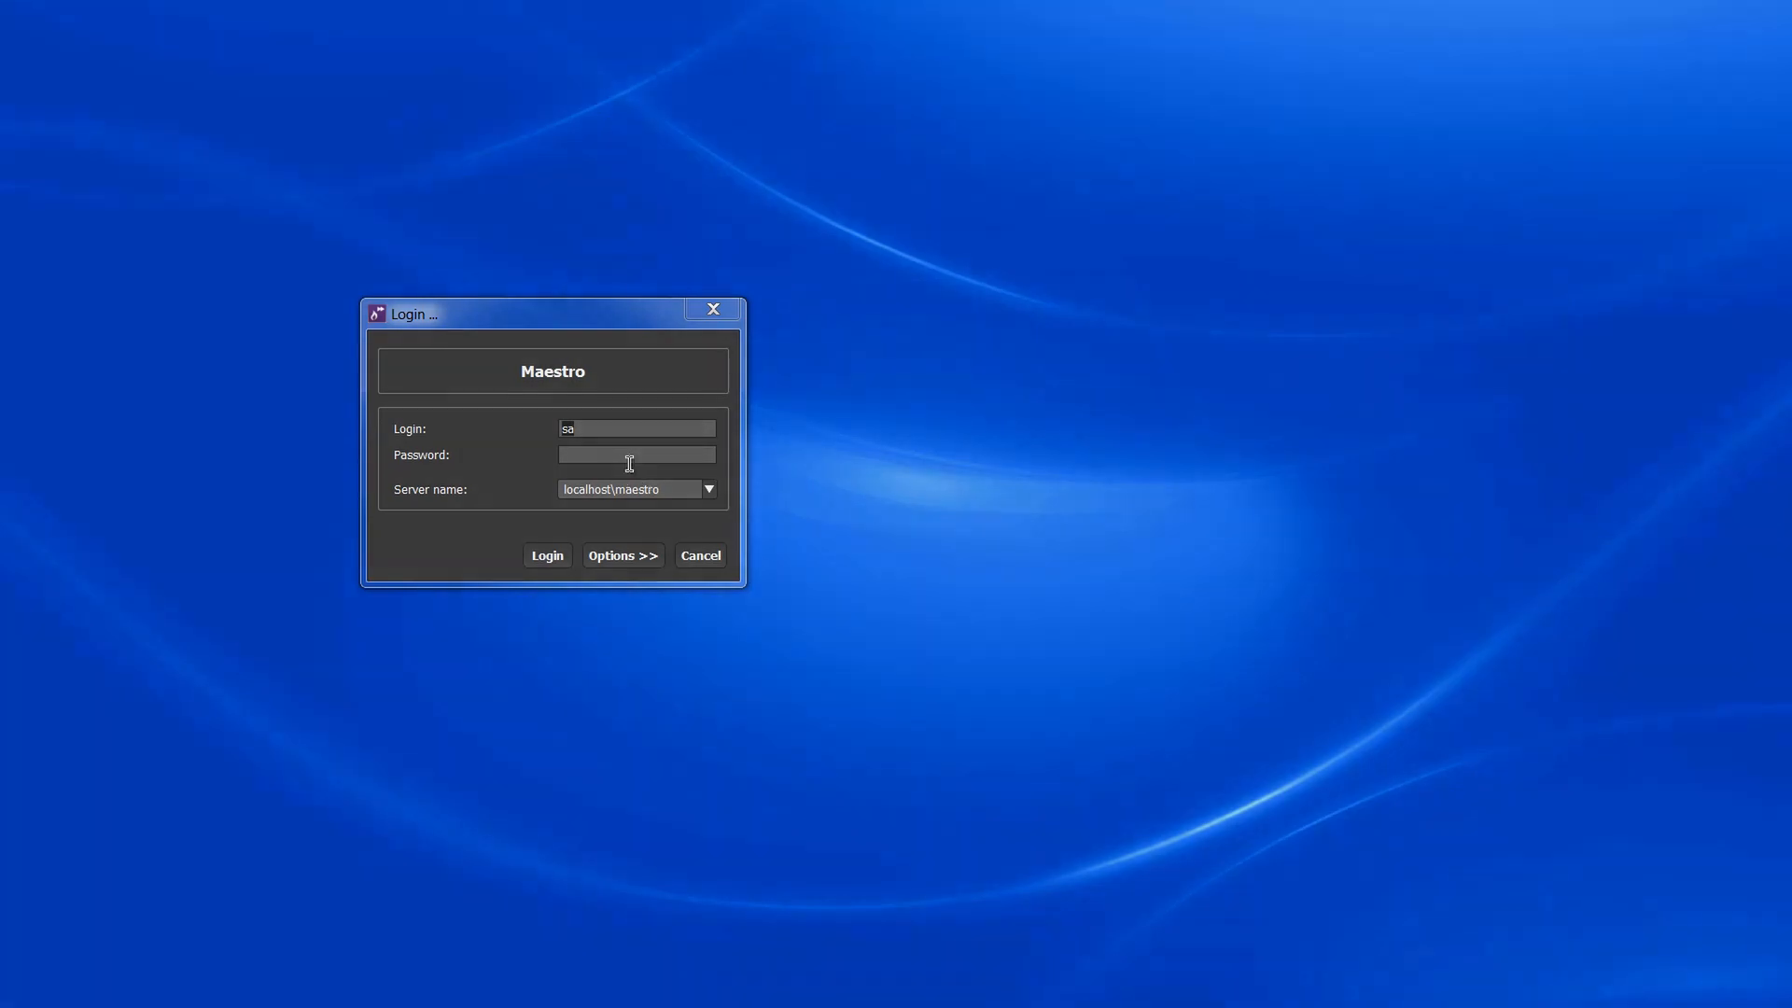